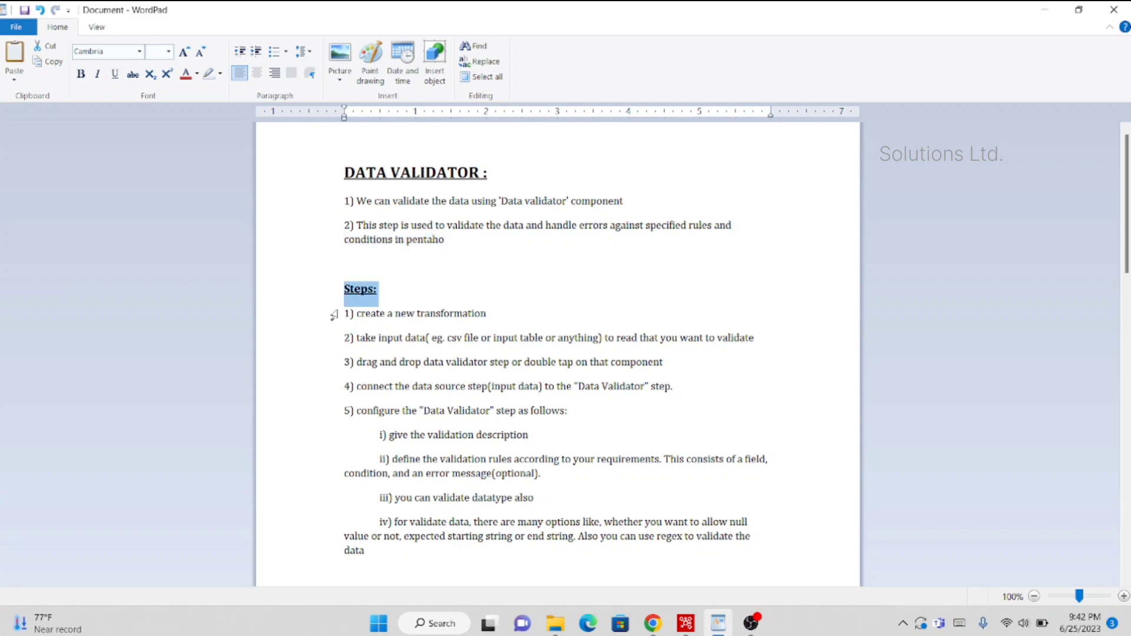
Highlight the numbered instructions under Steps in the notes, switch to Spoon and create a new transformation
left_click_drag(334, 315, 470, 522)
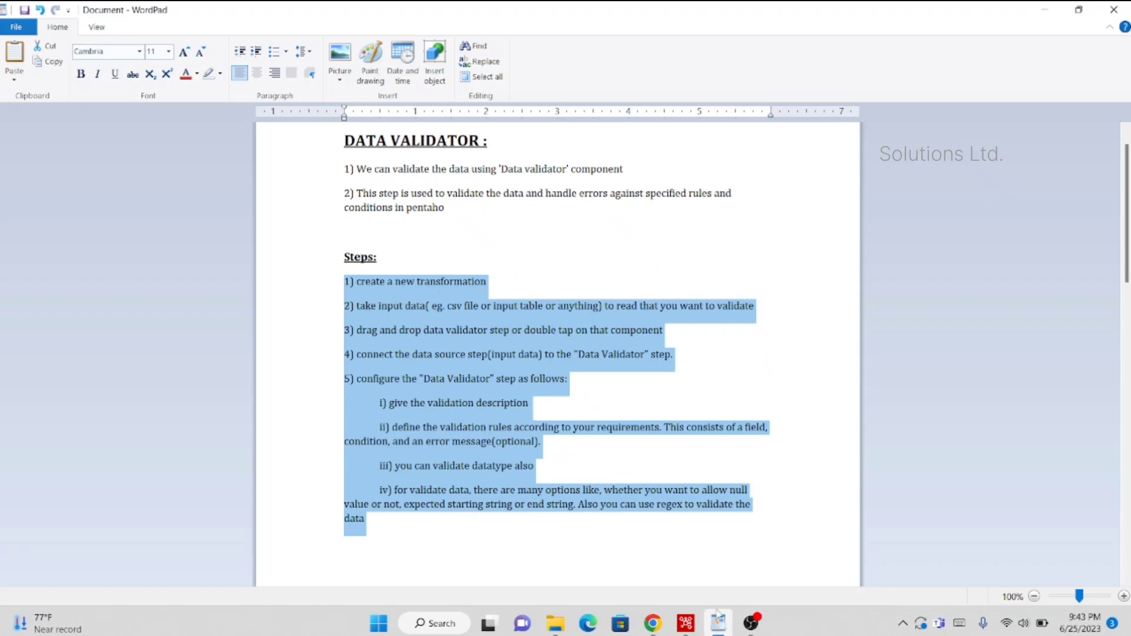
left_click(686, 623)
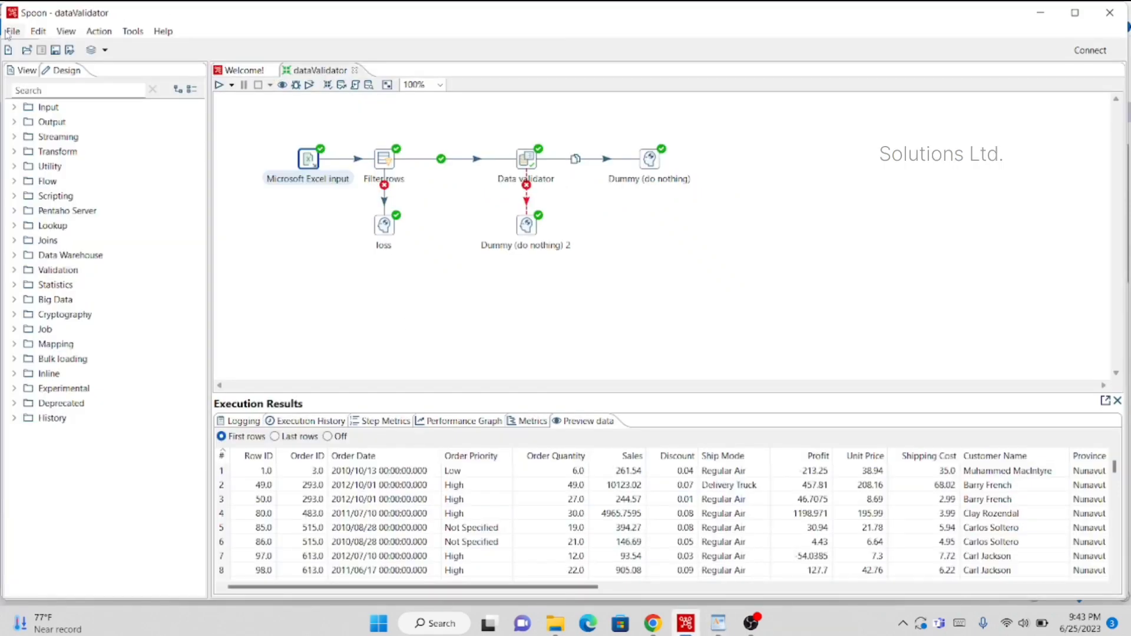
left_click(38, 31)
mouse_move(13, 31)
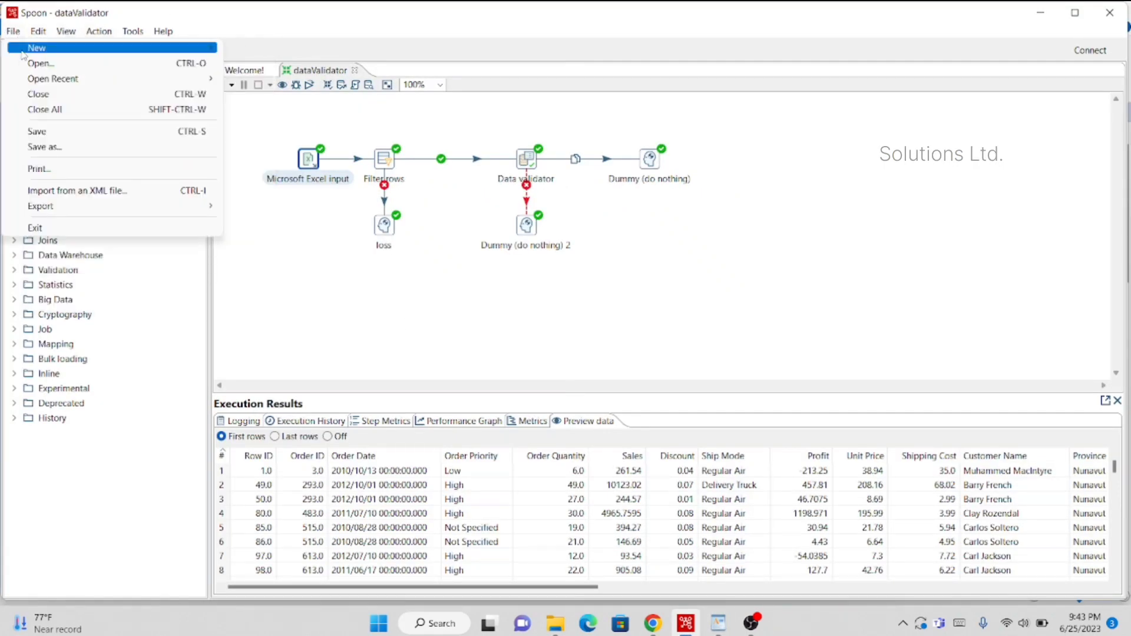
mouse_move(25, 52)
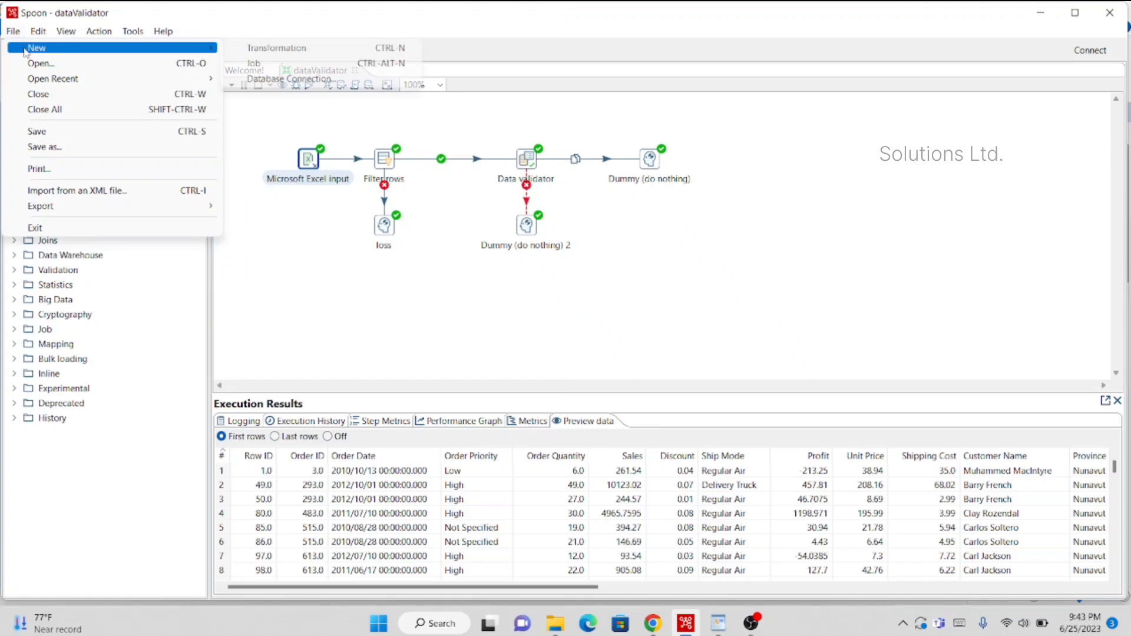
left_click(234, 53)
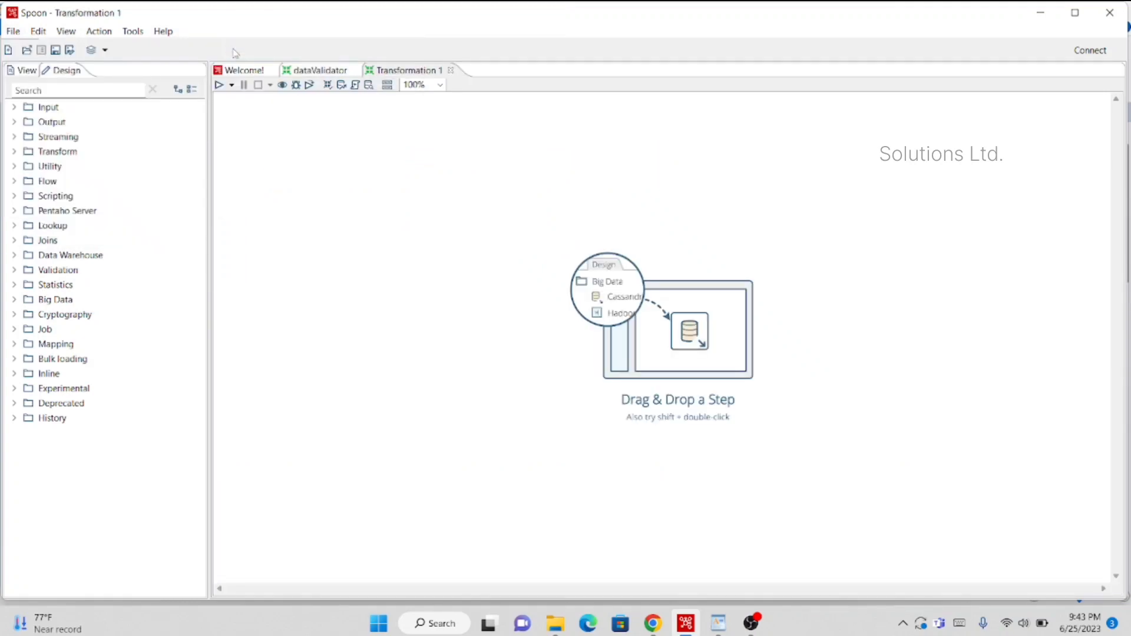
Browse the Input category for the step types available as a data source
left_click(14, 107)
scroll(106, 270, "down", 5)
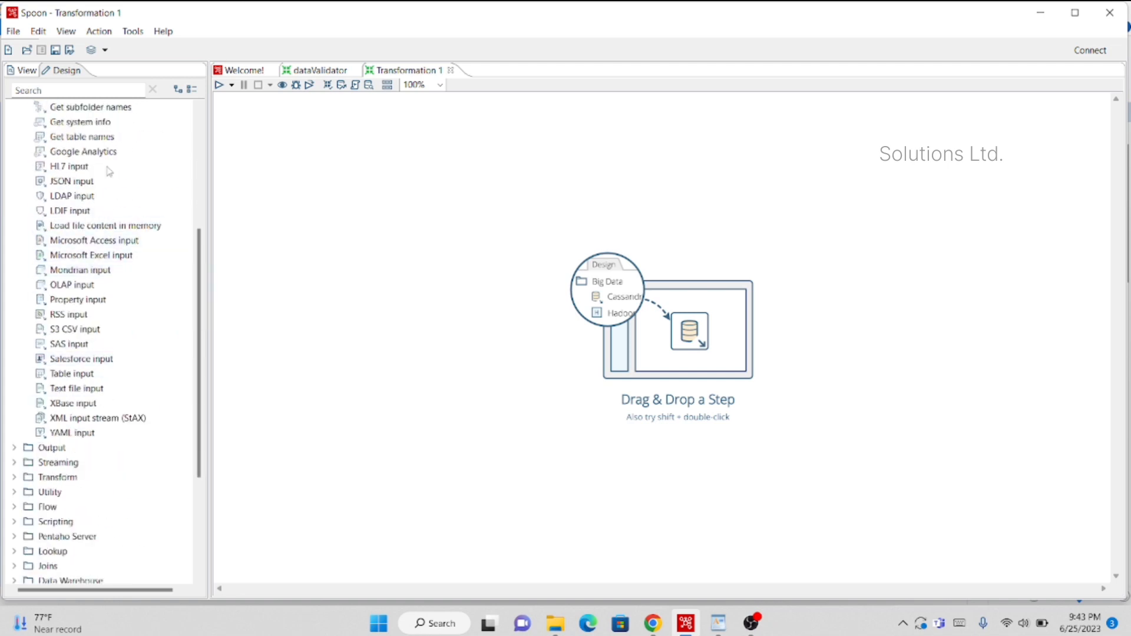
scroll(110, 170, "up", 2)
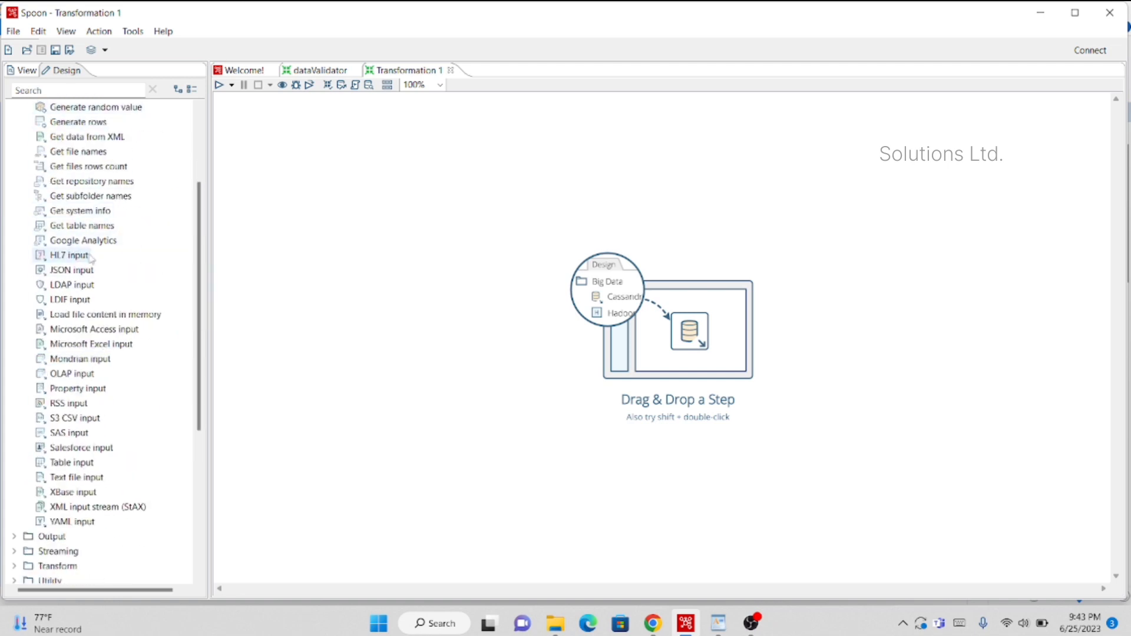
After checking the WordPad notes, search Spoon's steps for "data v" and place two Data validator steps on the canvas
left_click(720, 623)
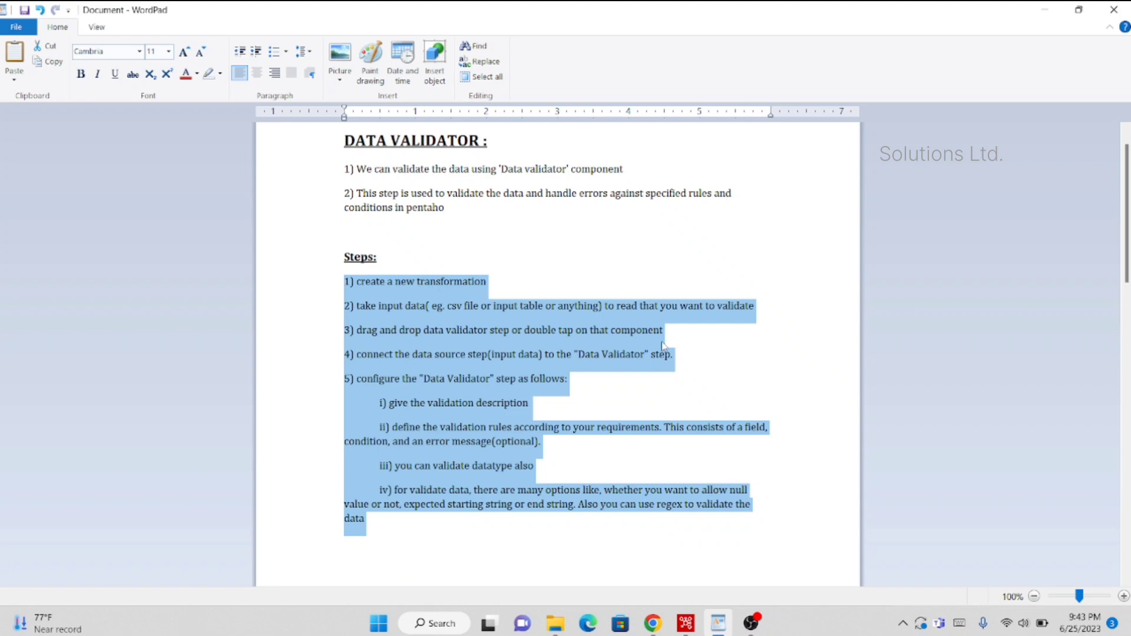
left_click(687, 623)
left_click(43, 88)
type("data v")
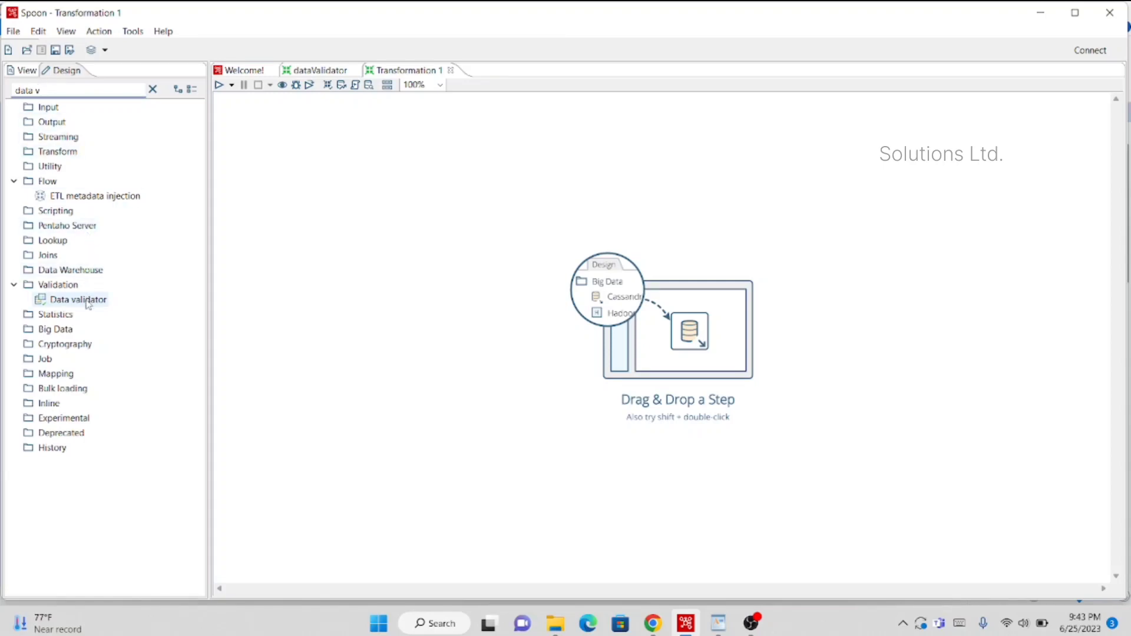
double_click(87, 301, "shift")
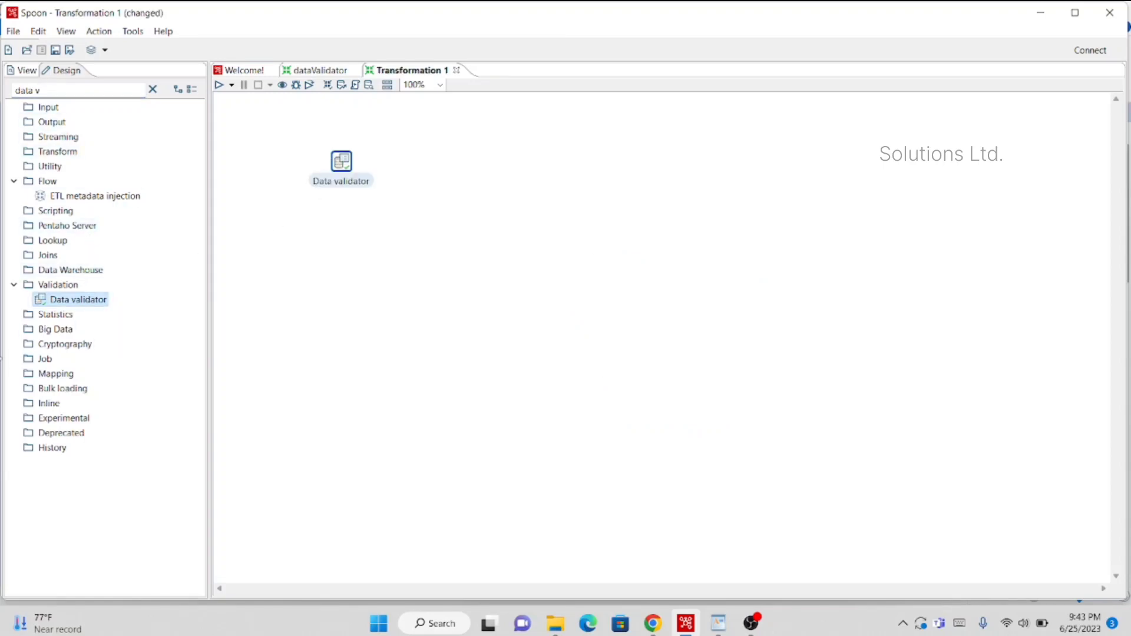
left_click_drag(44, 304, 491, 184)
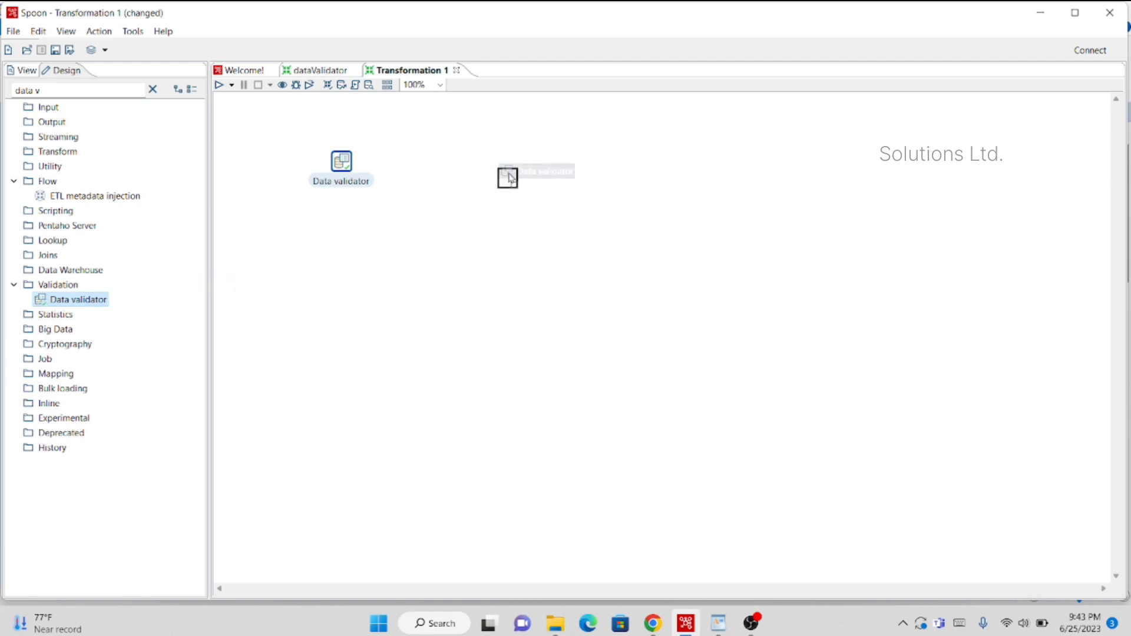
left_click(408, 176)
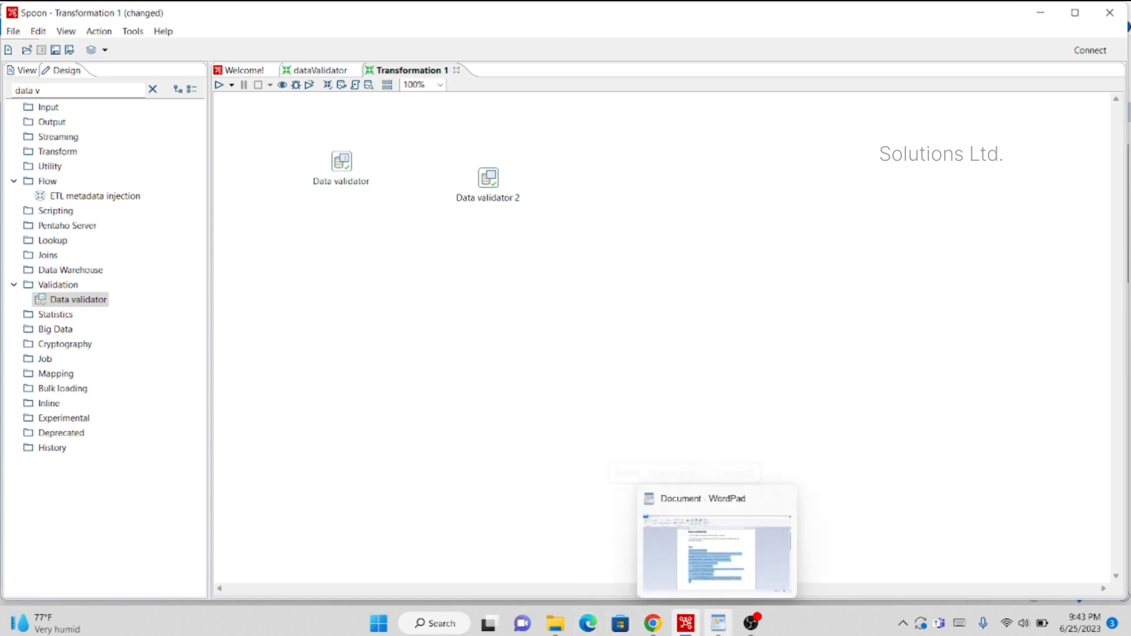
Switch to the WordPad notes and highlight sub-points i to iv on configuring the Data Validator step
left_click(718, 623)
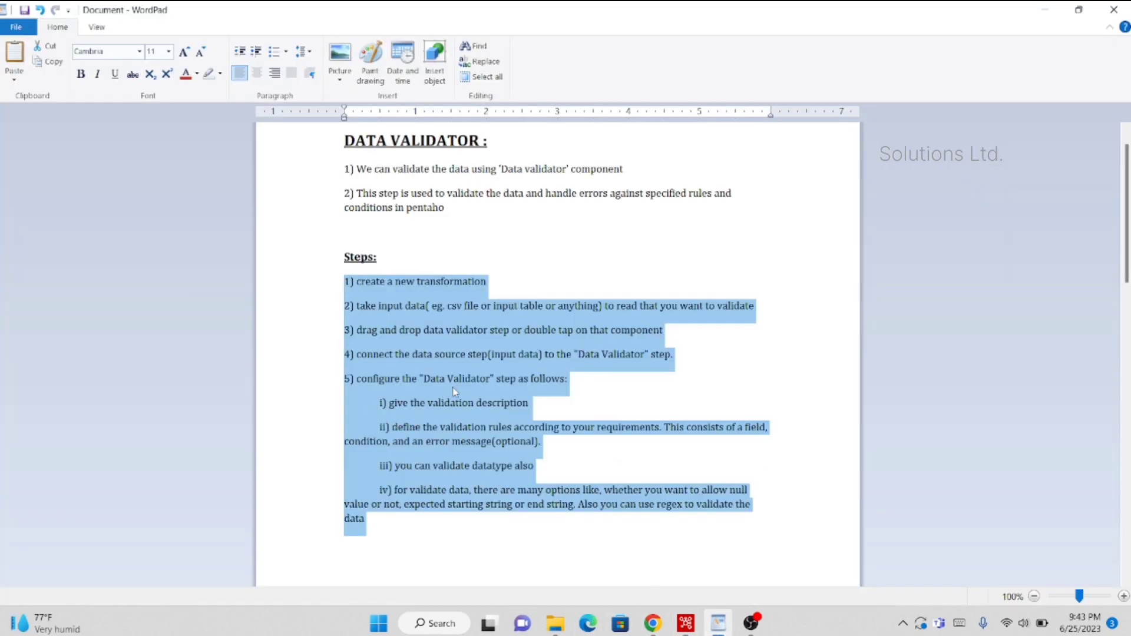
left_click(370, 409)
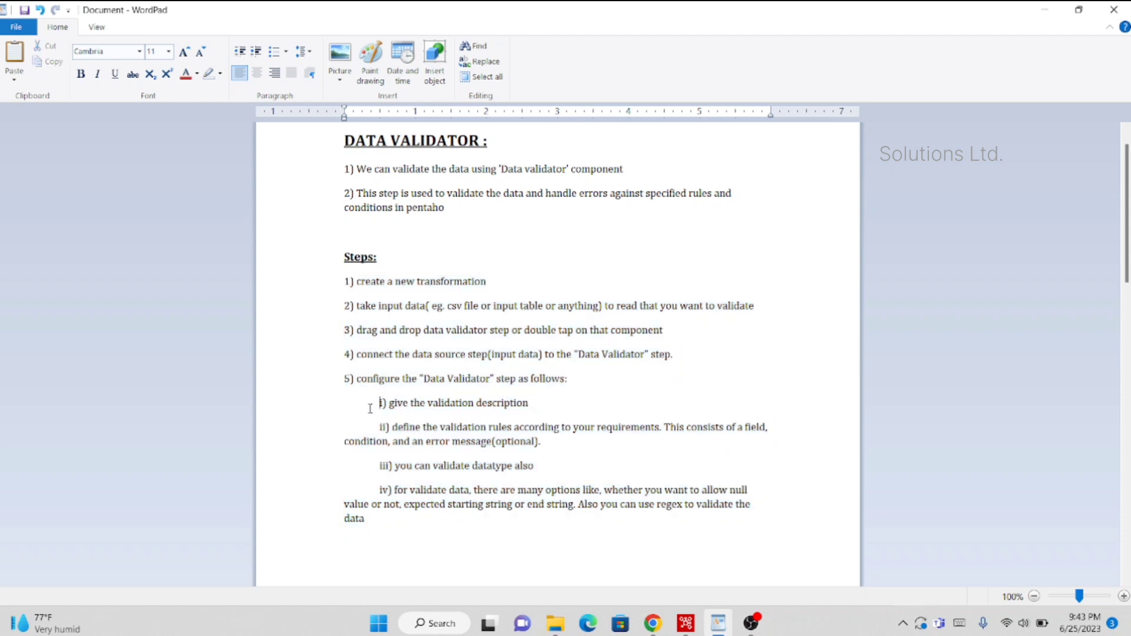
left_click_drag(382, 413, 489, 542)
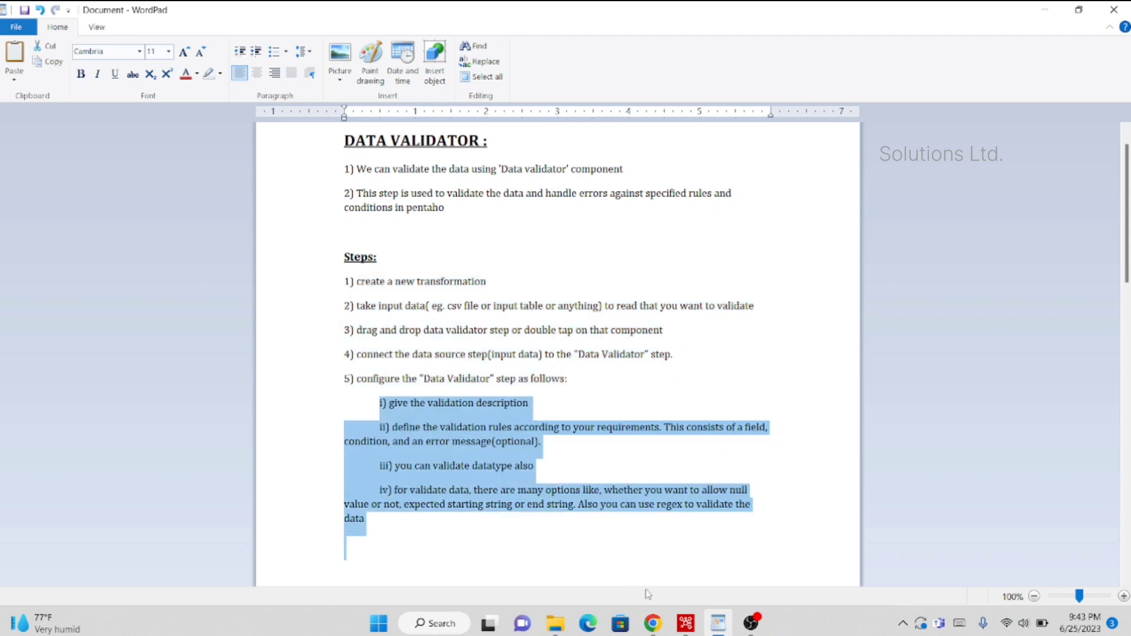
Switch to Spoon, open the first Data validator step's settings and add a validation named data validator_1
left_click(686, 623)
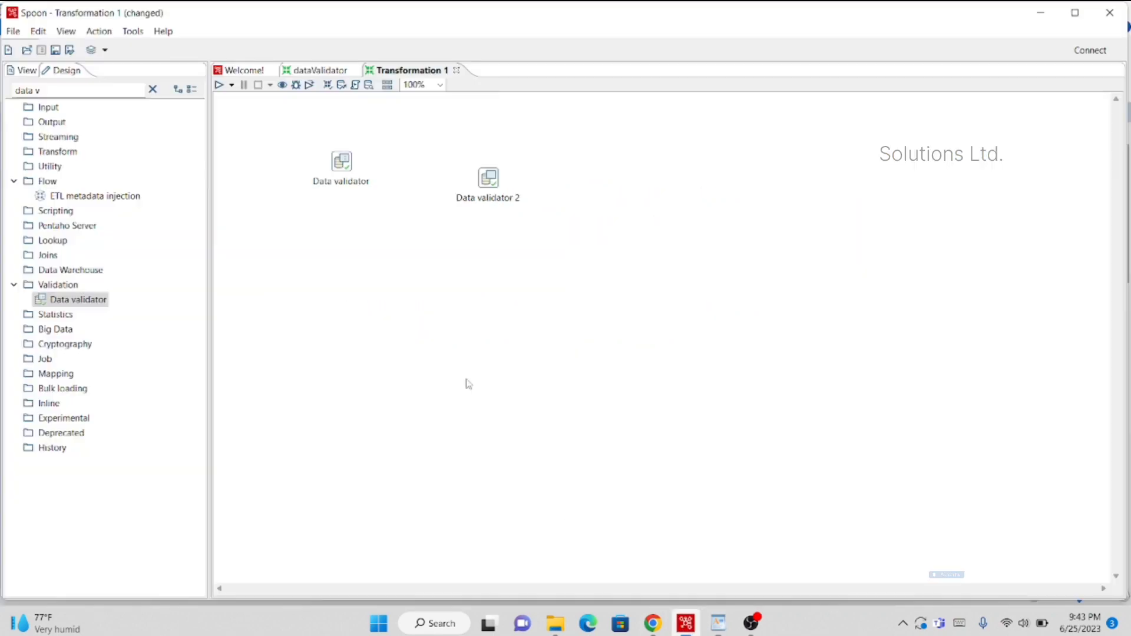
double_click(341, 163)
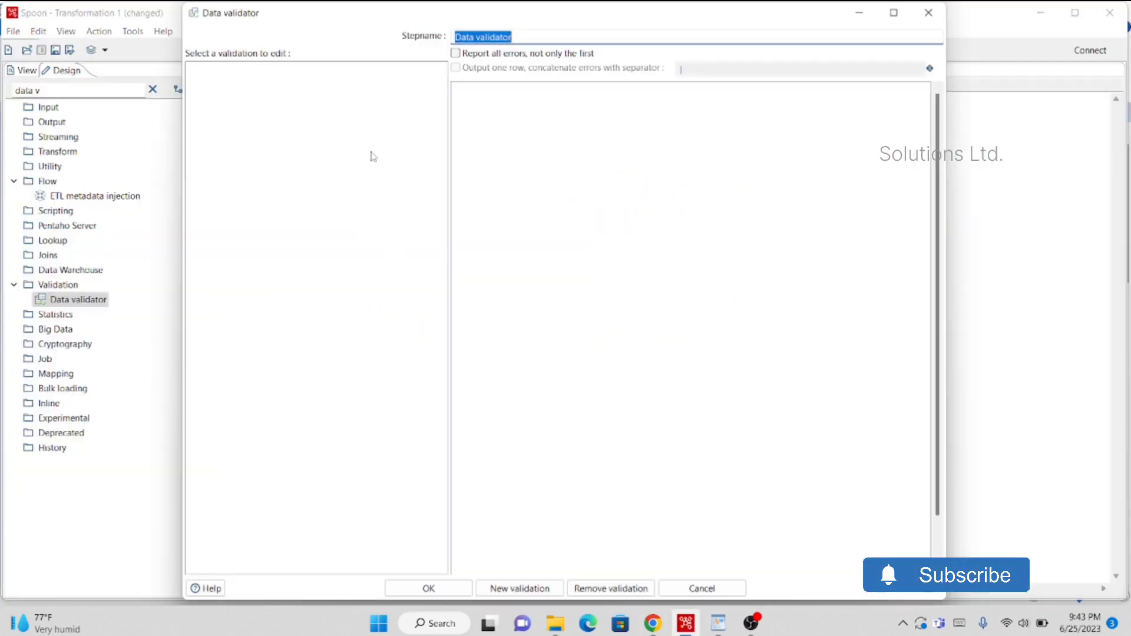
left_click(401, 75)
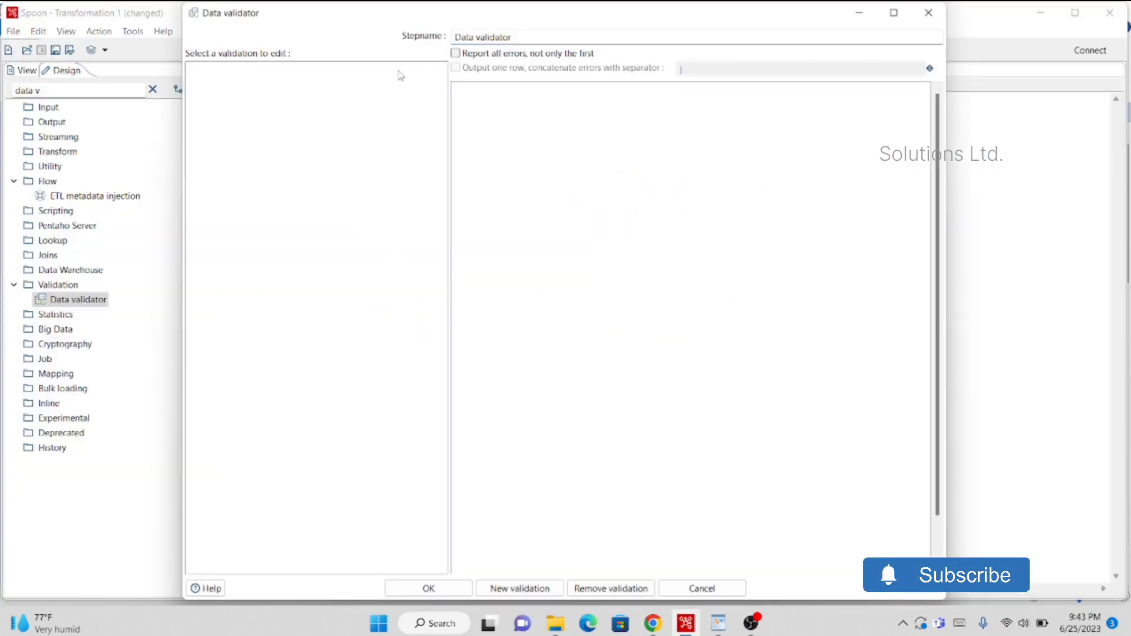
left_click(518, 589)
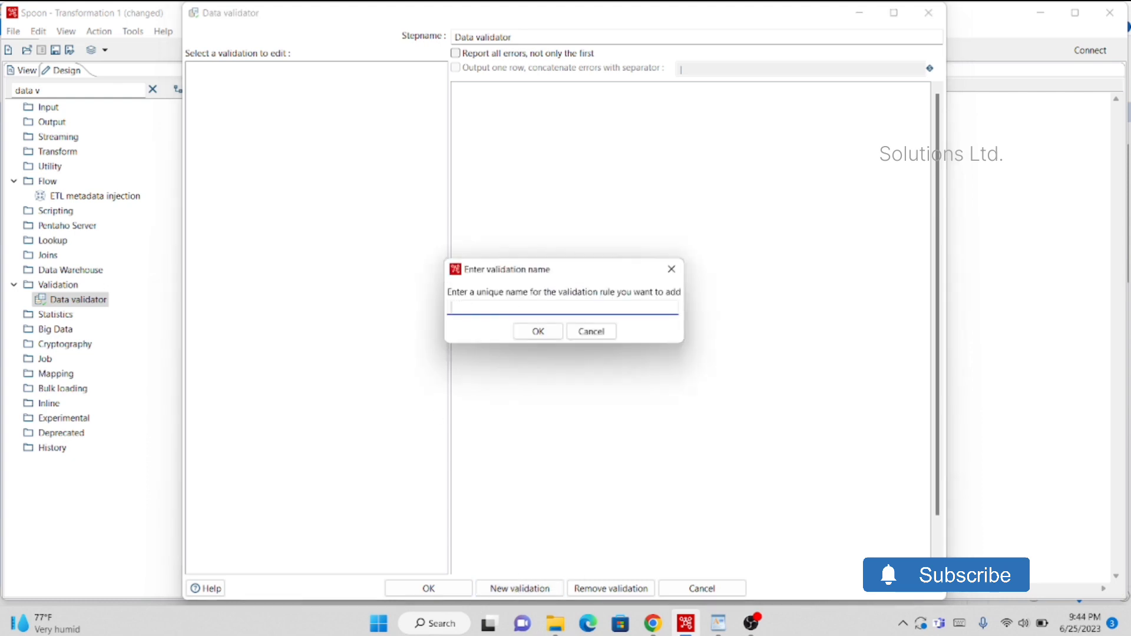
left_click(532, 339)
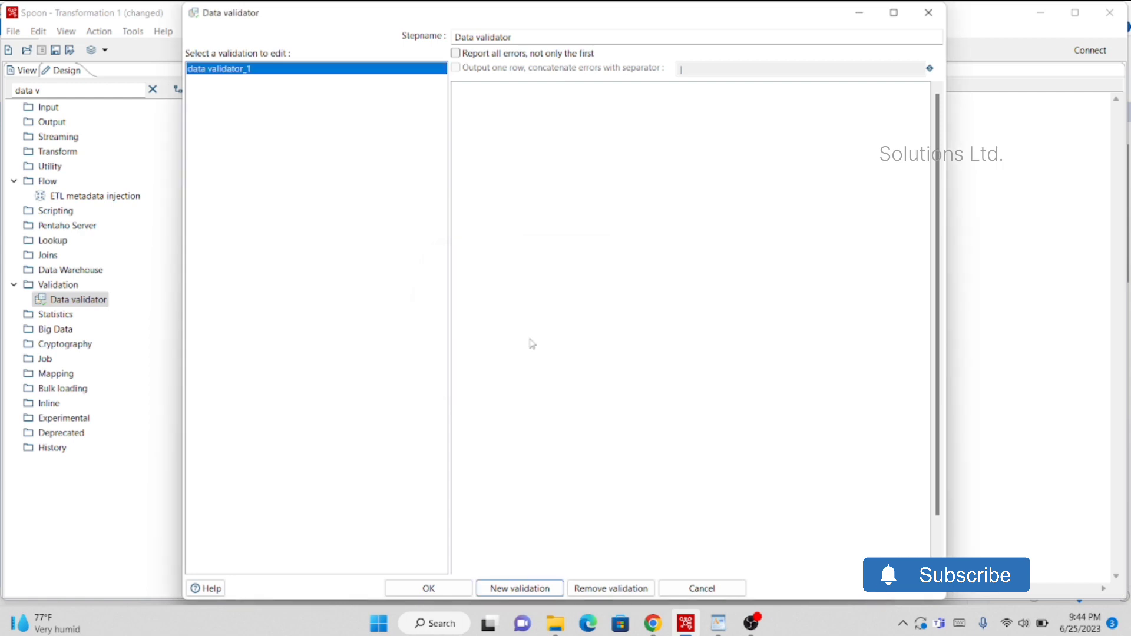
Open the data validator_1 rule and examine its validation description, field-to-validate choices and data options
left_click(229, 71)
scroll(686, 456, "down", 1)
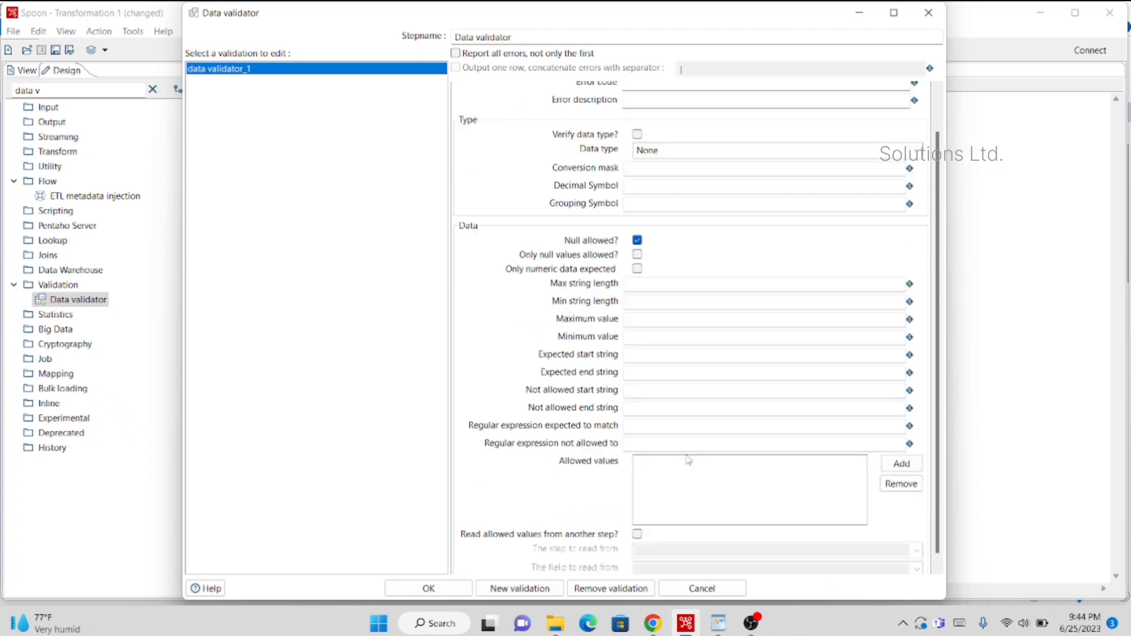
scroll(703, 210, "up", 1)
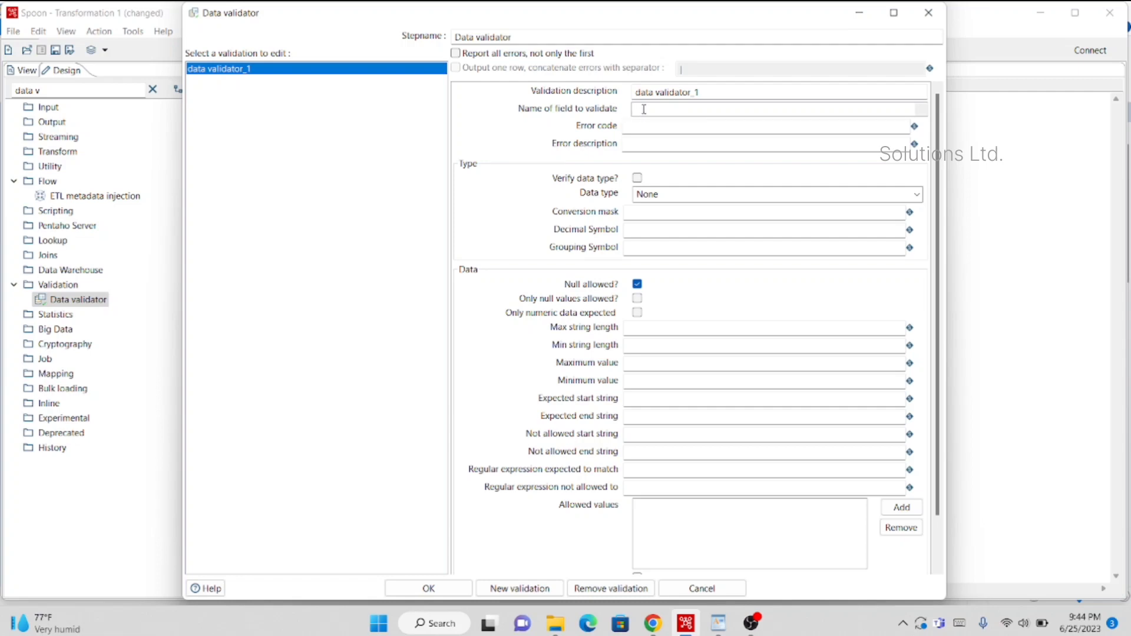
left_click_drag(710, 92, 631, 102)
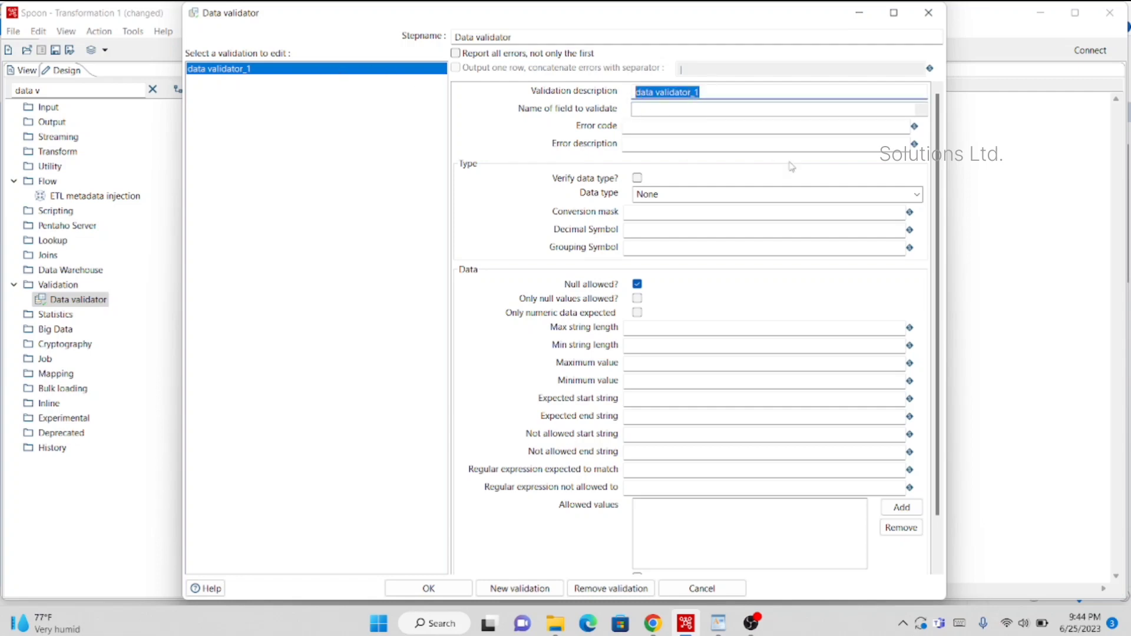
left_click(688, 112)
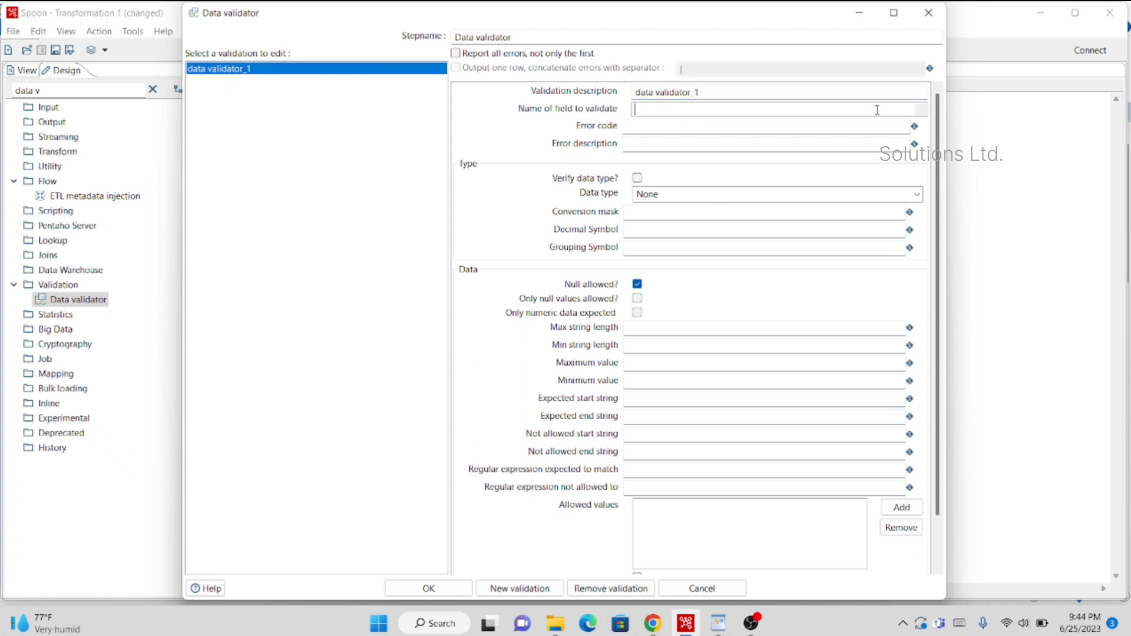
left_click(923, 110)
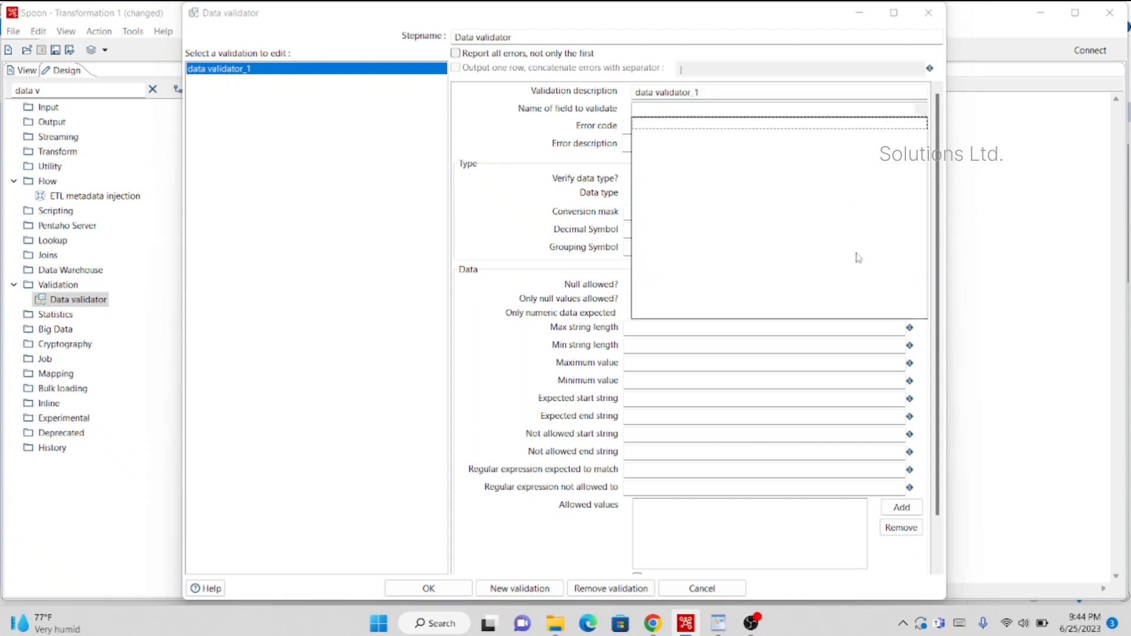
left_click(942, 313)
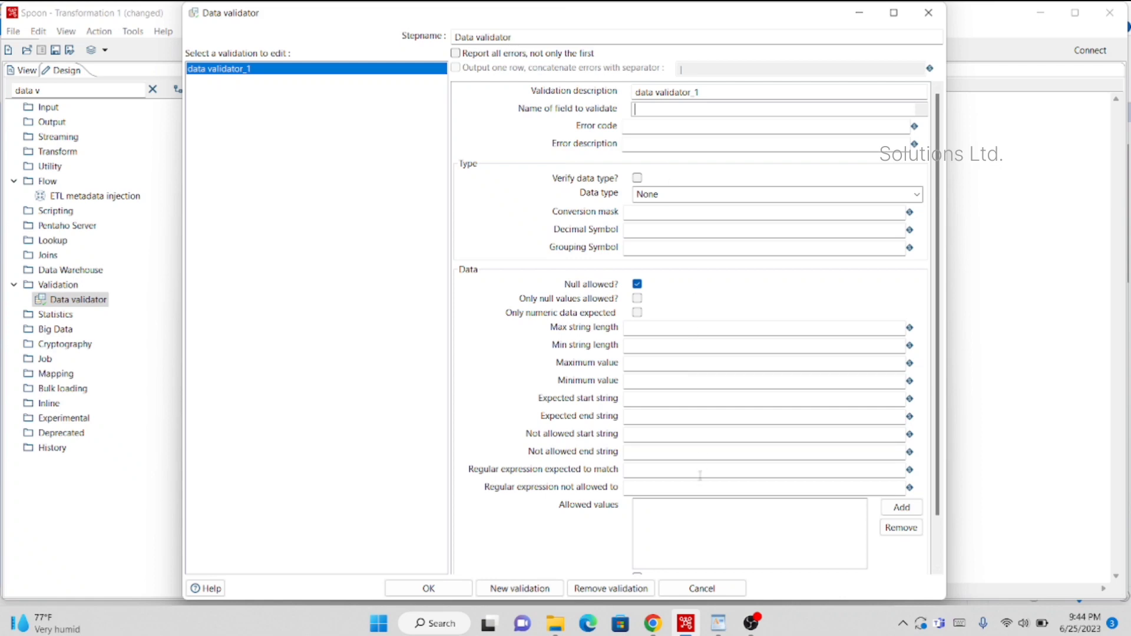
Switch to the WordPad notes and review the validation sub-points down to the In my transformation section
left_click(718, 624)
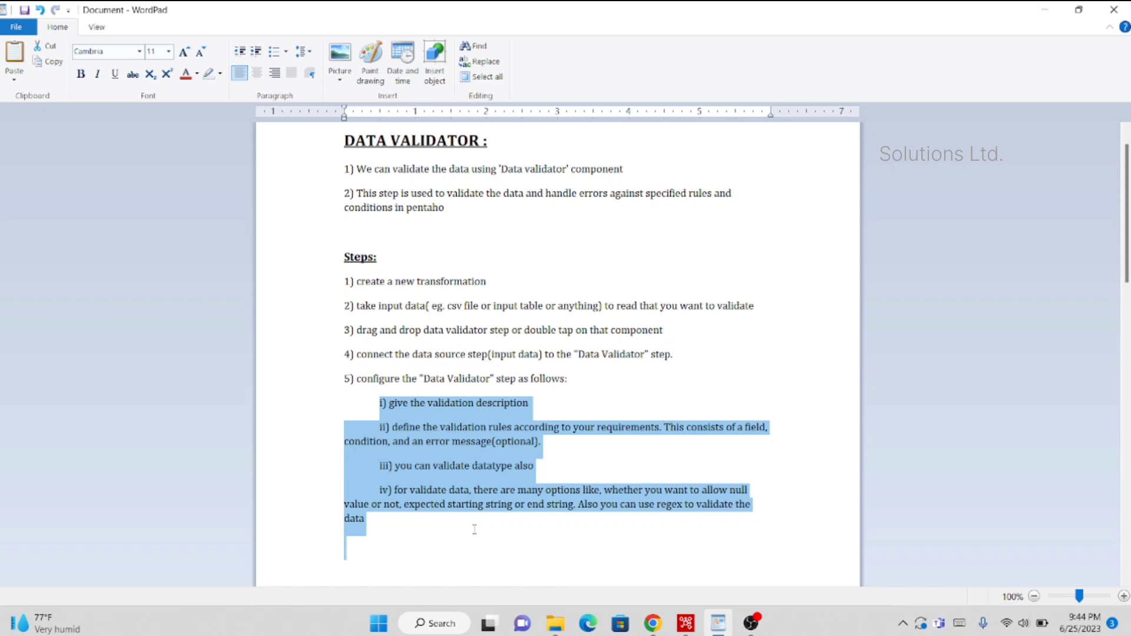
scroll(474, 529, "down", 4)
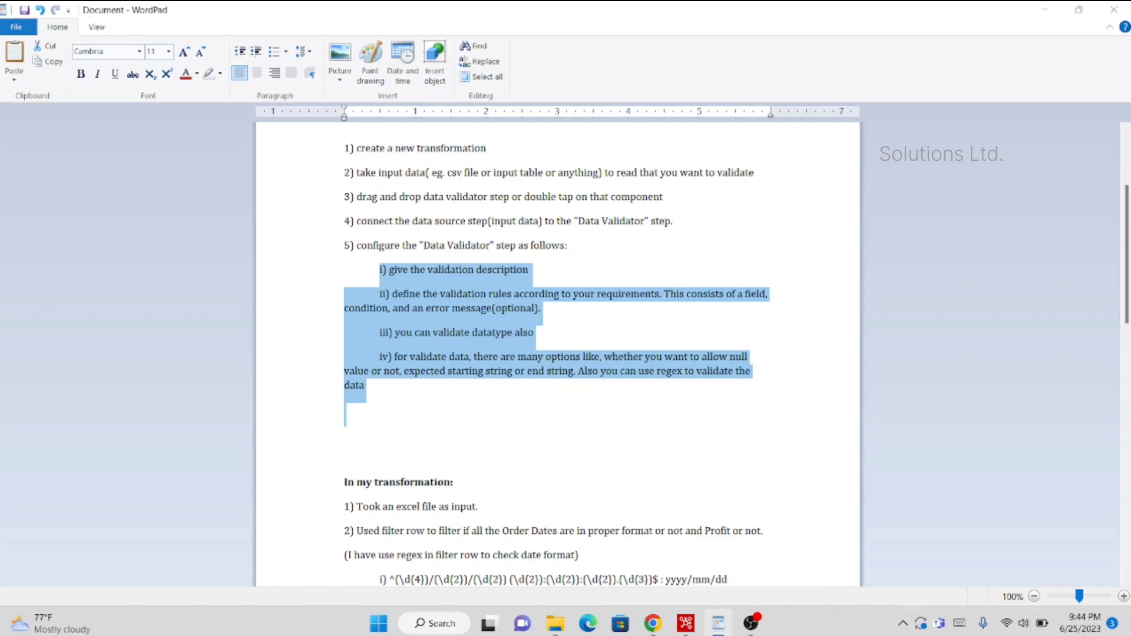
Return to Spoon and examine the rule's error description, data type verification and data constraint options
left_click(718, 623)
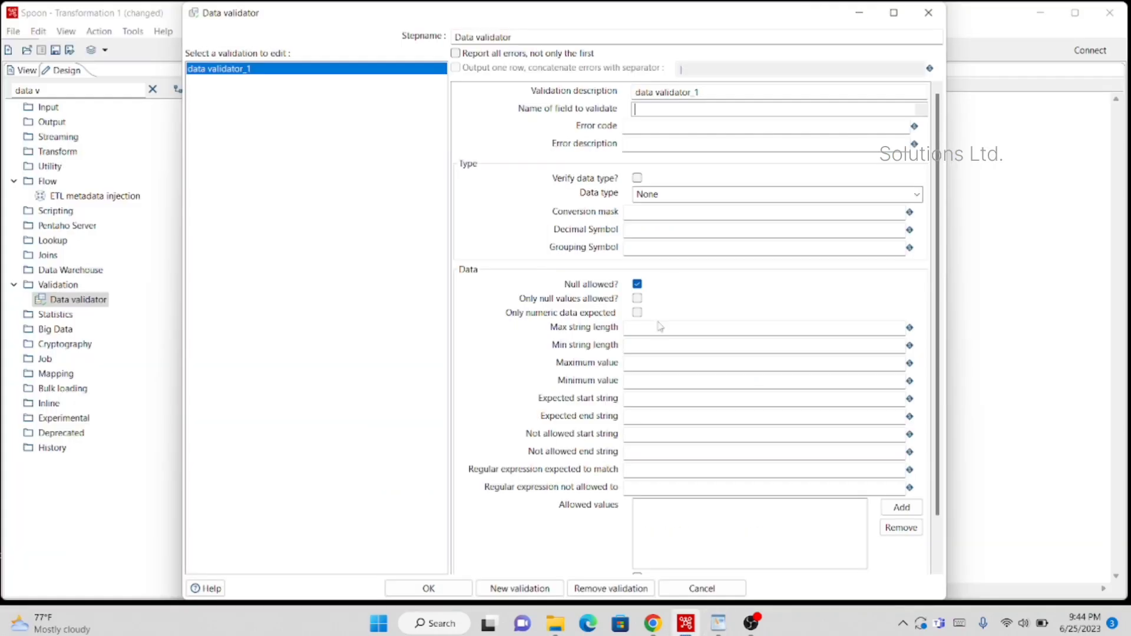
left_click(638, 146)
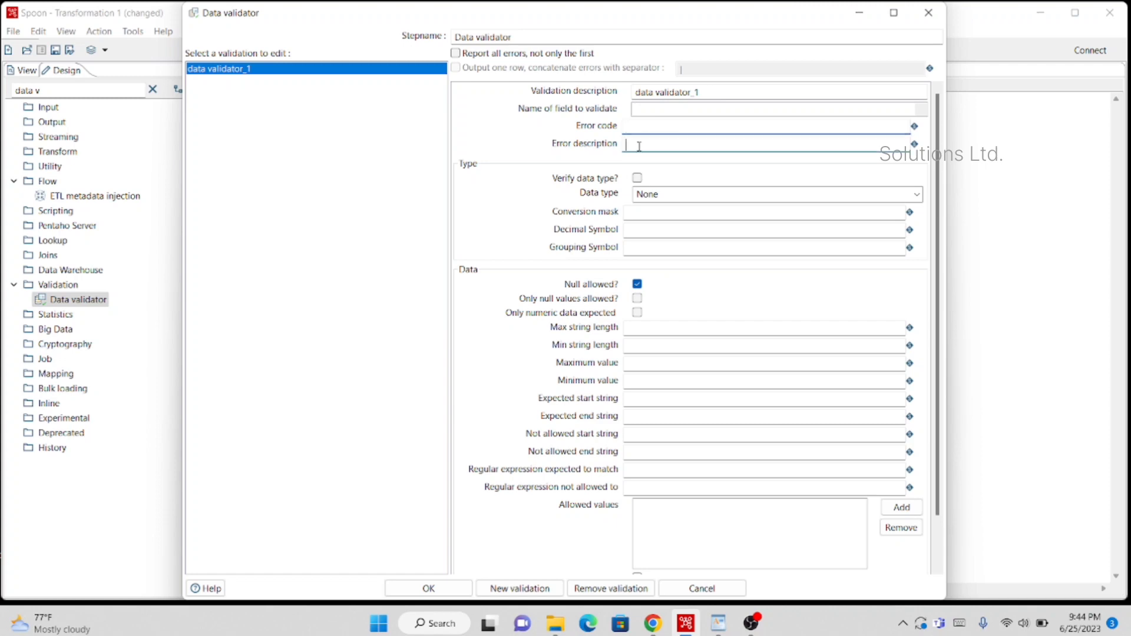
left_click(638, 178)
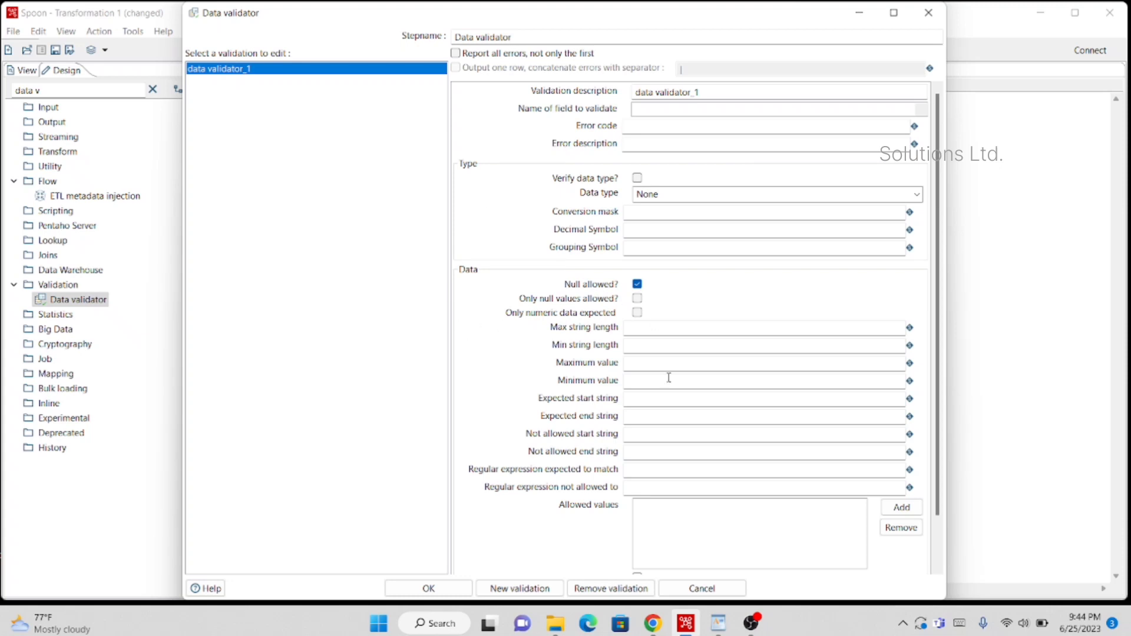
scroll(669, 378, "down", 3)
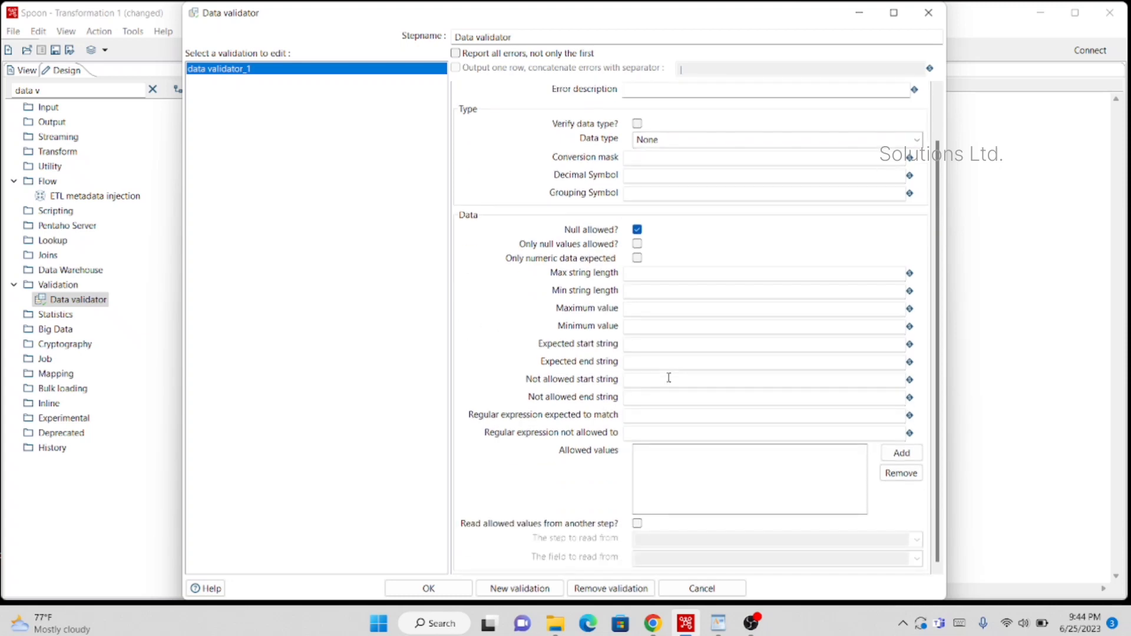
Close the Data validator settings and close Transformation 1 without saving it
left_click(926, 20)
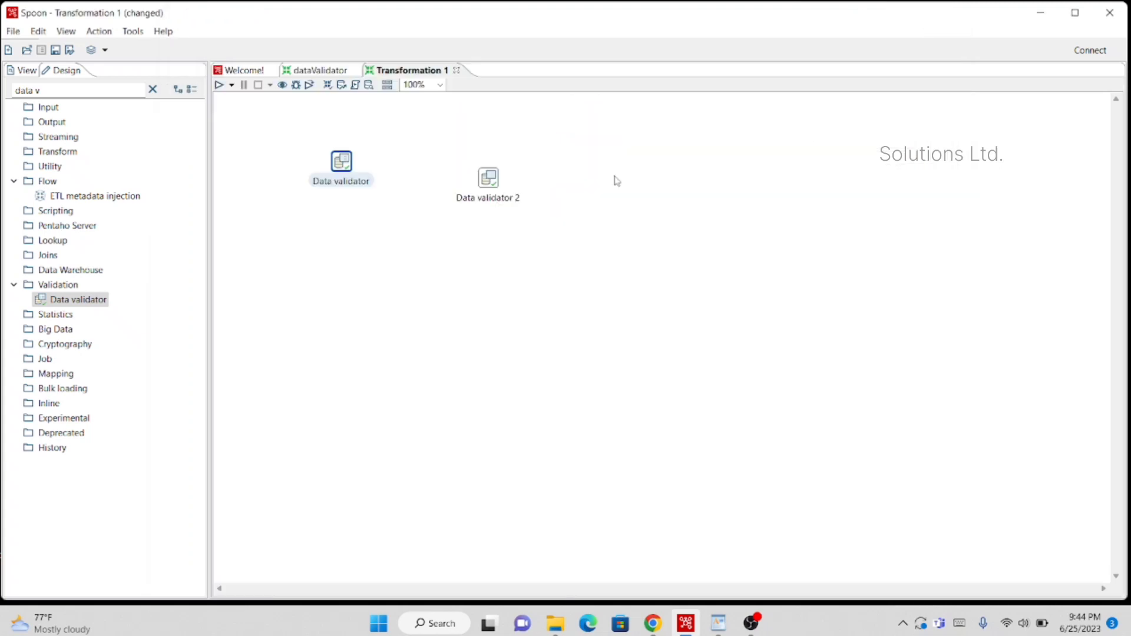
left_click(457, 71)
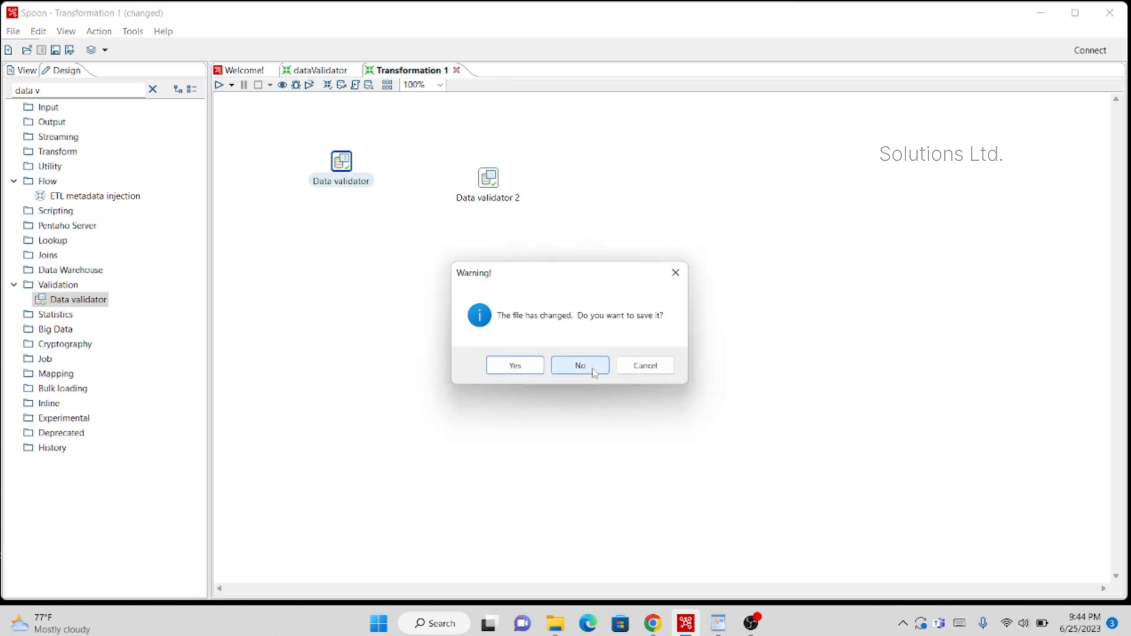
left_click(594, 372)
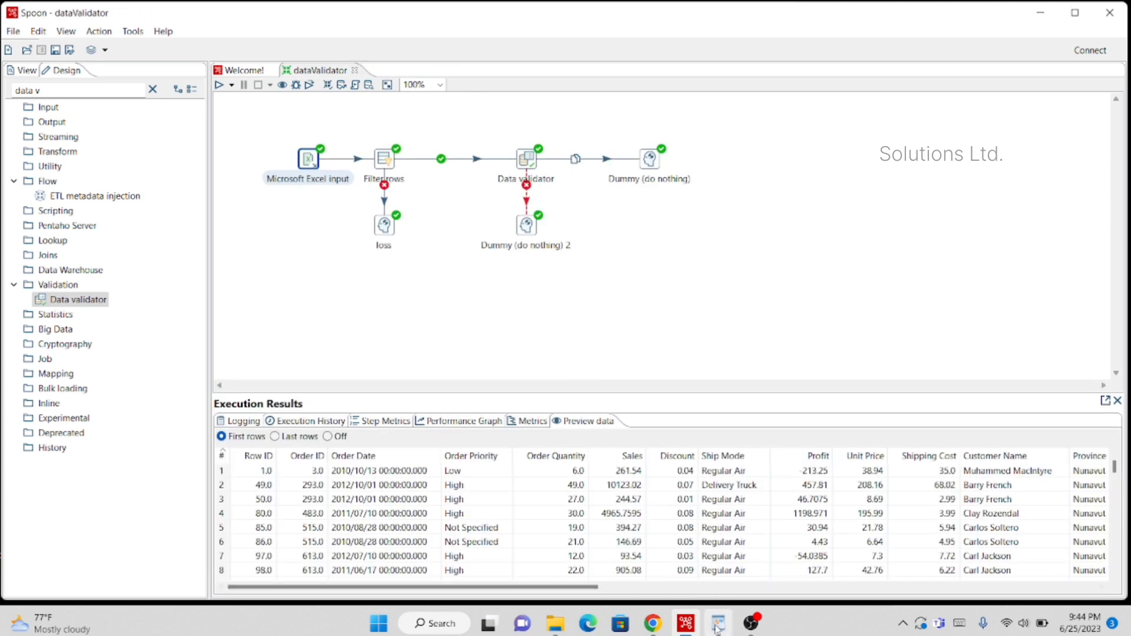
Switch to the WordPad notes and highlight the Excel input line under the In my transformation section
left_click(717, 625)
left_click(517, 374)
scroll(515, 369, "down", 8)
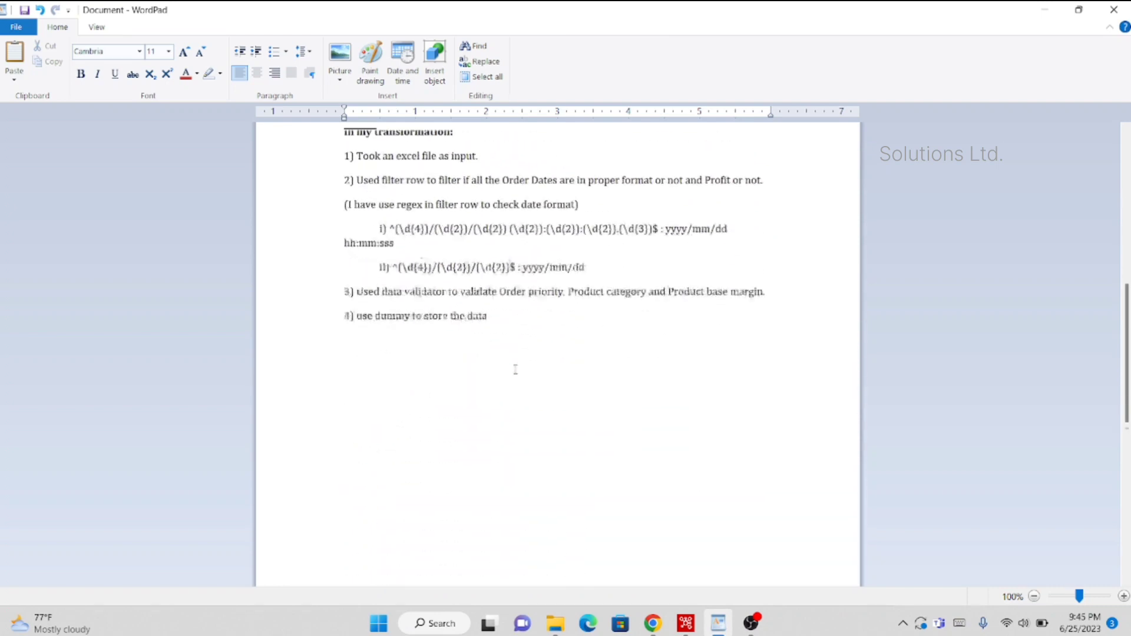
scroll(475, 366, "up", 3)
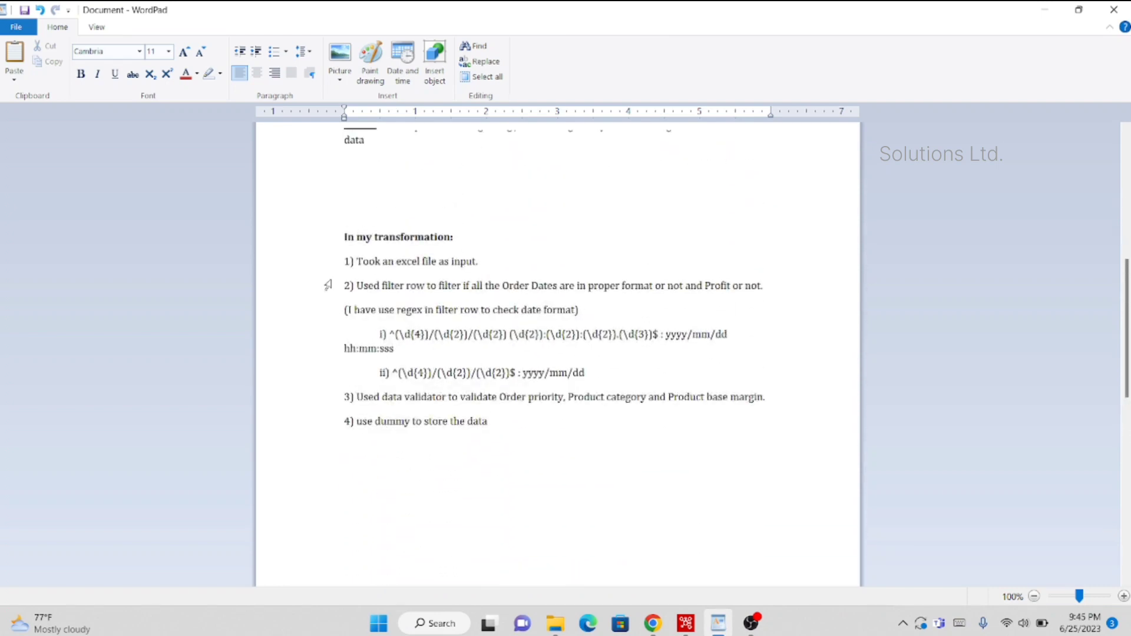
left_click(337, 268)
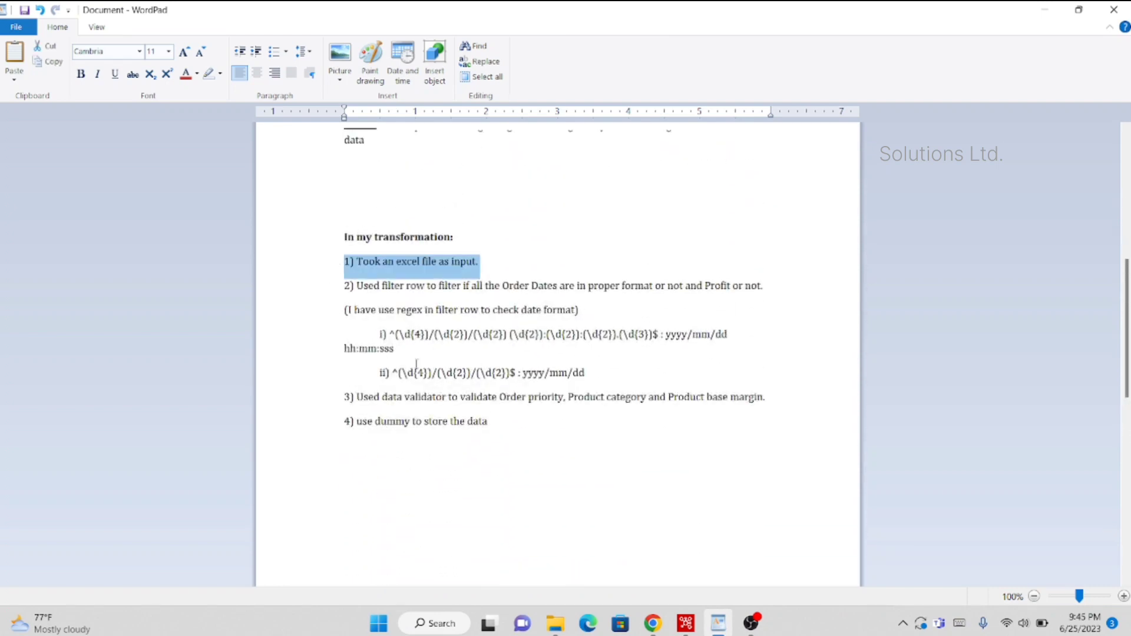
Return to Spoon and examine the Microsoft Excel input step's file selection, sheet list and fields, closing it without changes
left_click(686, 623)
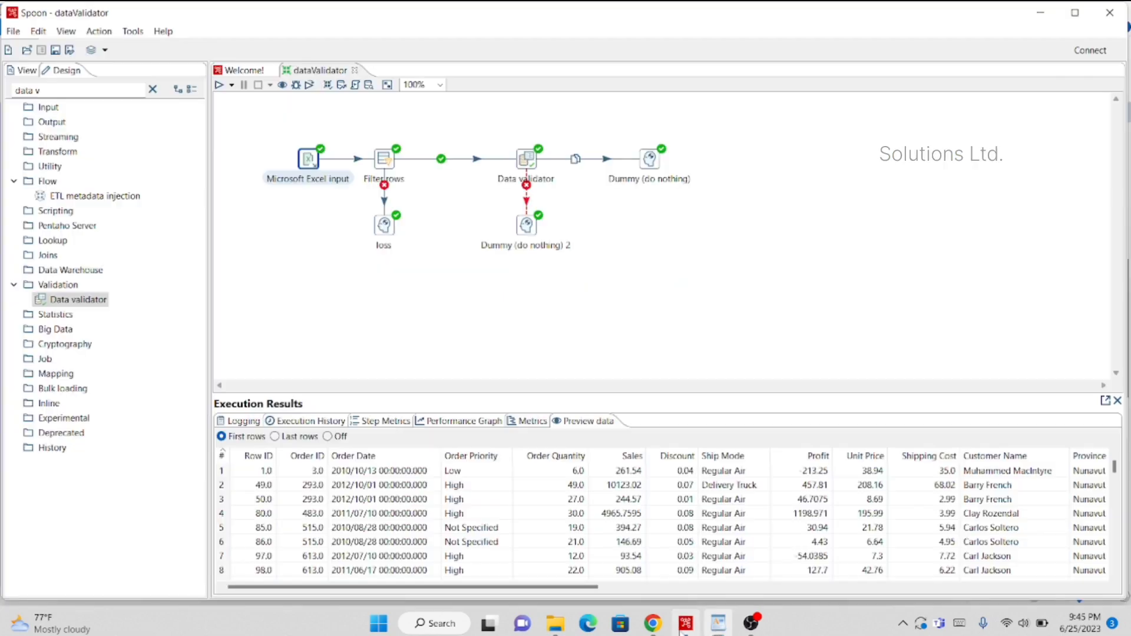
double_click(311, 167)
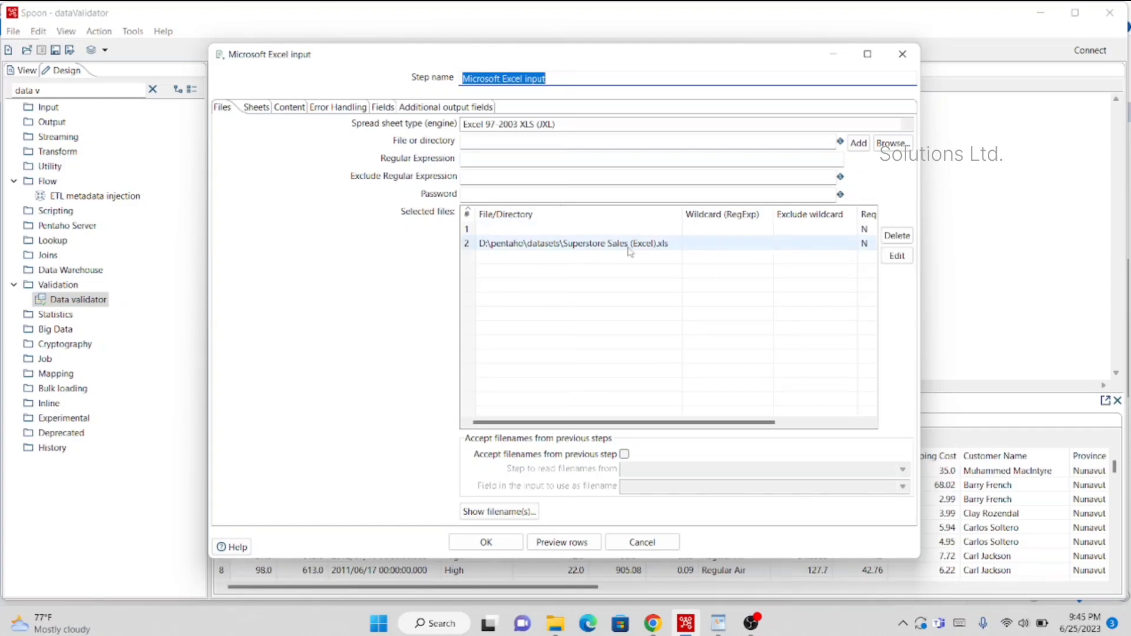
left_click(888, 144)
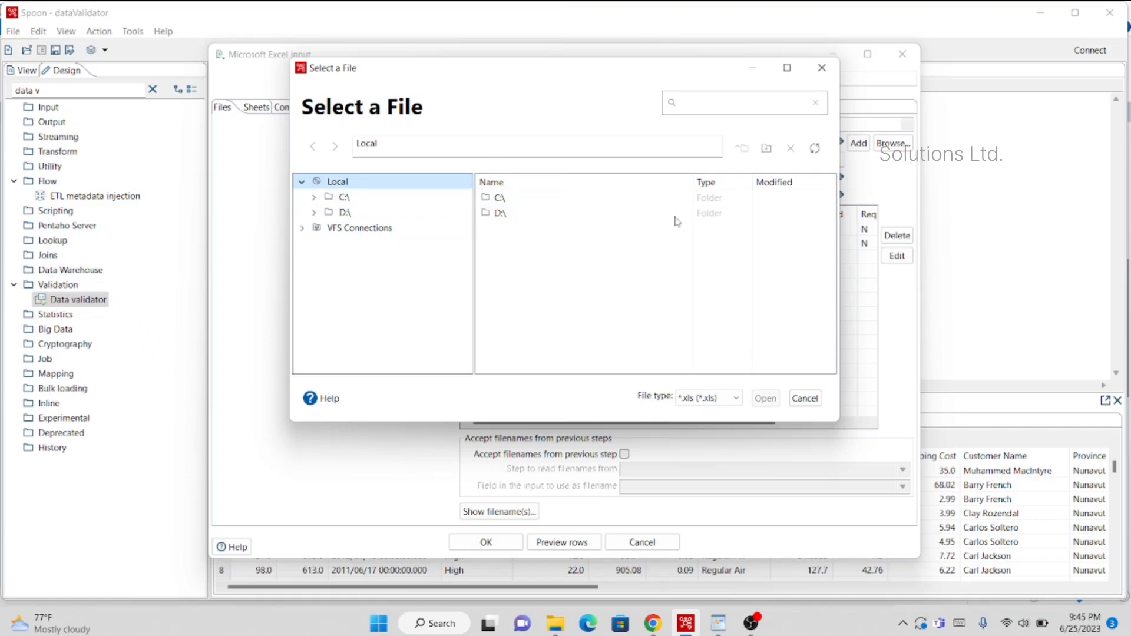
left_click(825, 75)
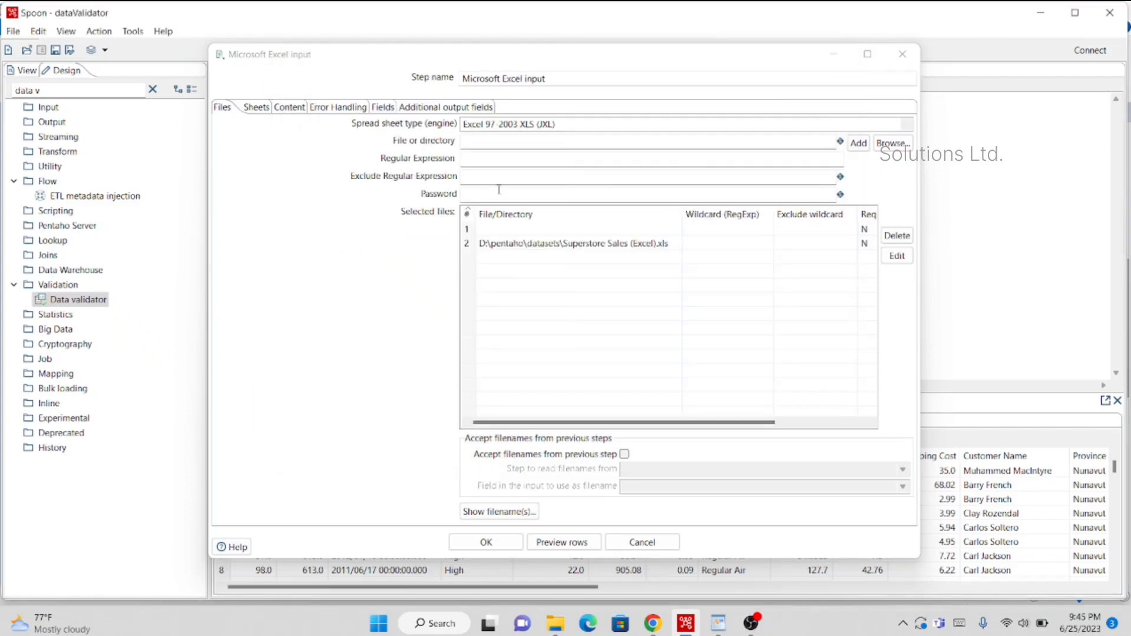
left_click(256, 108)
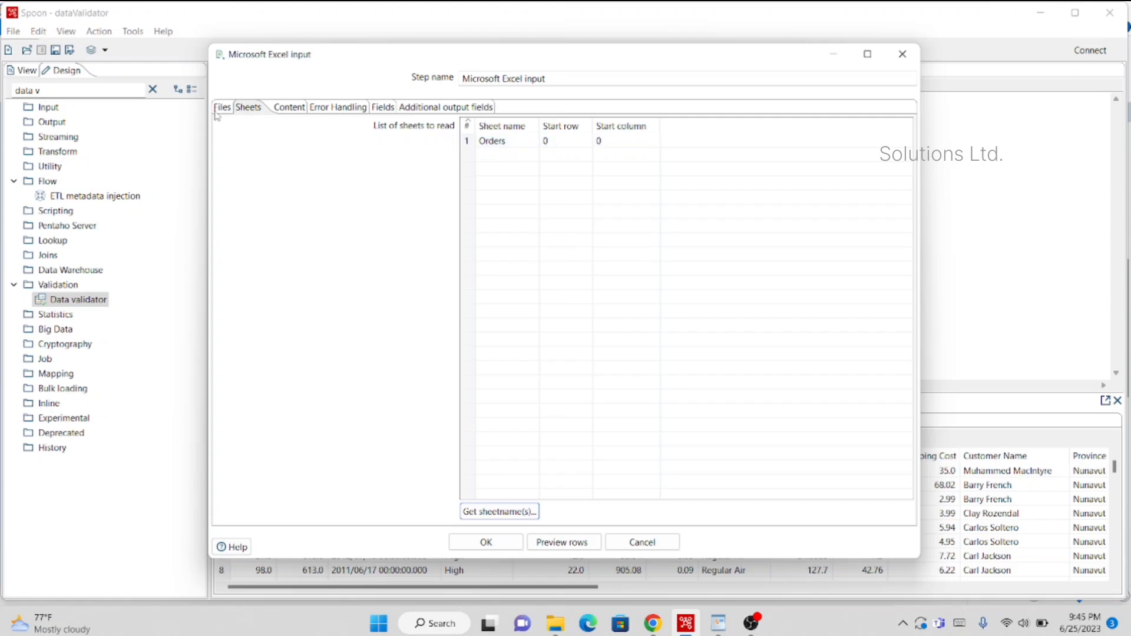
left_click(385, 110)
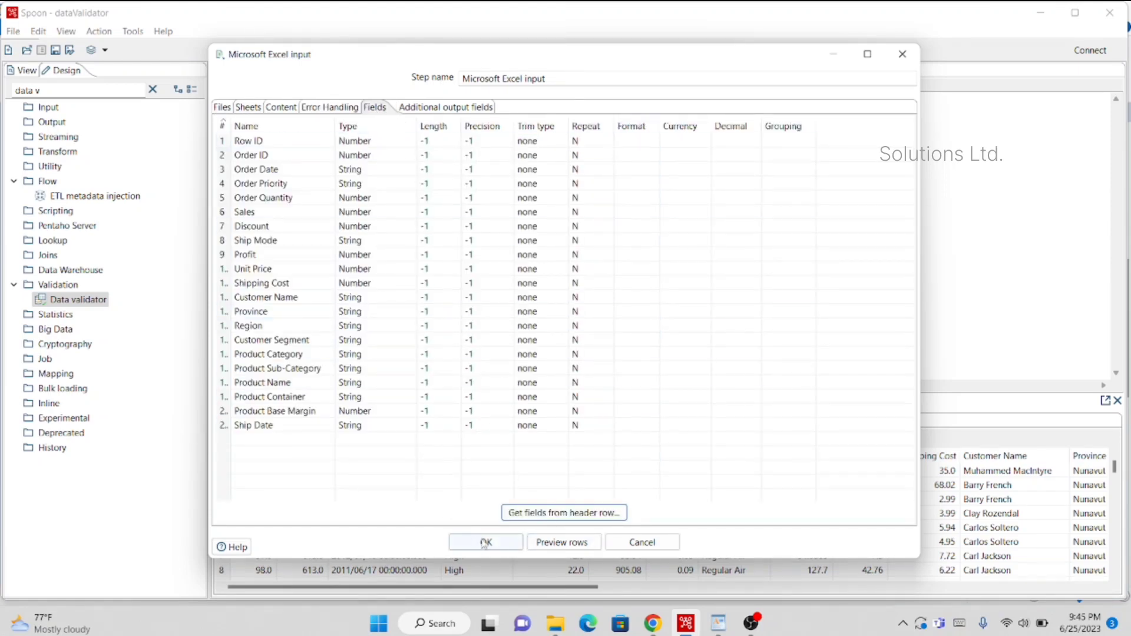
left_click(903, 54)
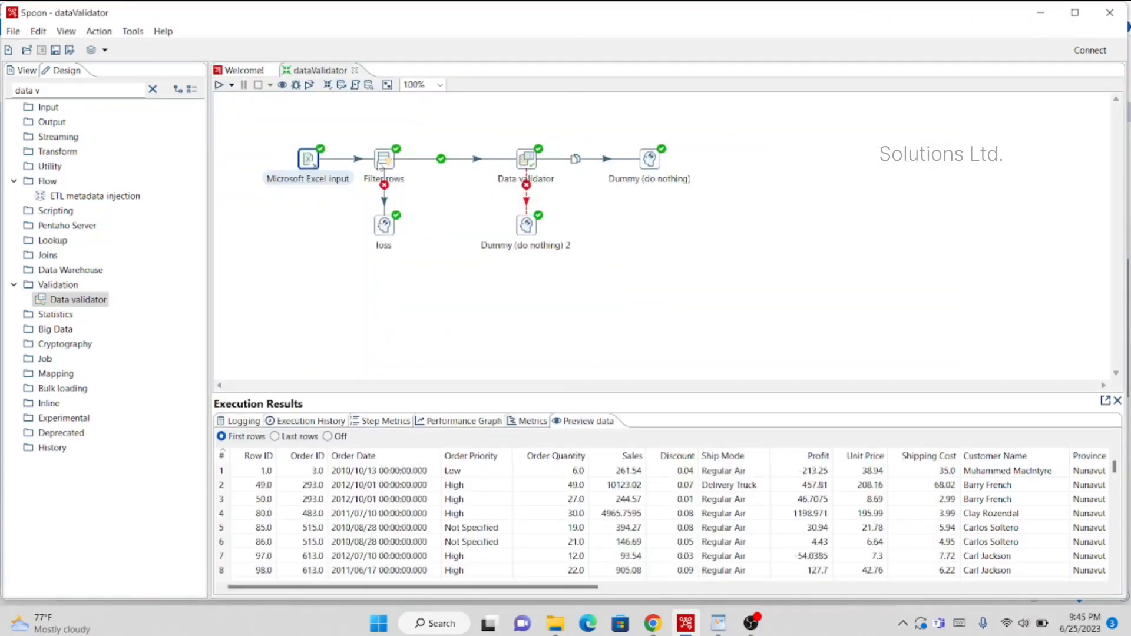
Open the Filter rows step, then switch to WordPad and highlight the notes on filtering Order Dates and Profit
double_click(382, 170)
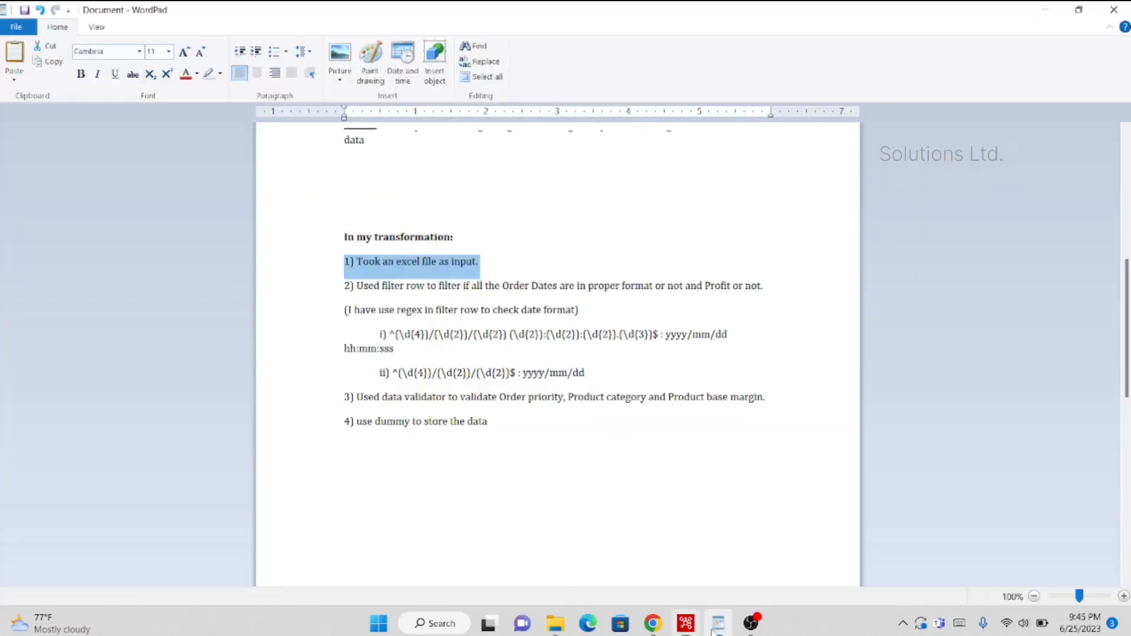
left_click(718, 623)
left_click(333, 316)
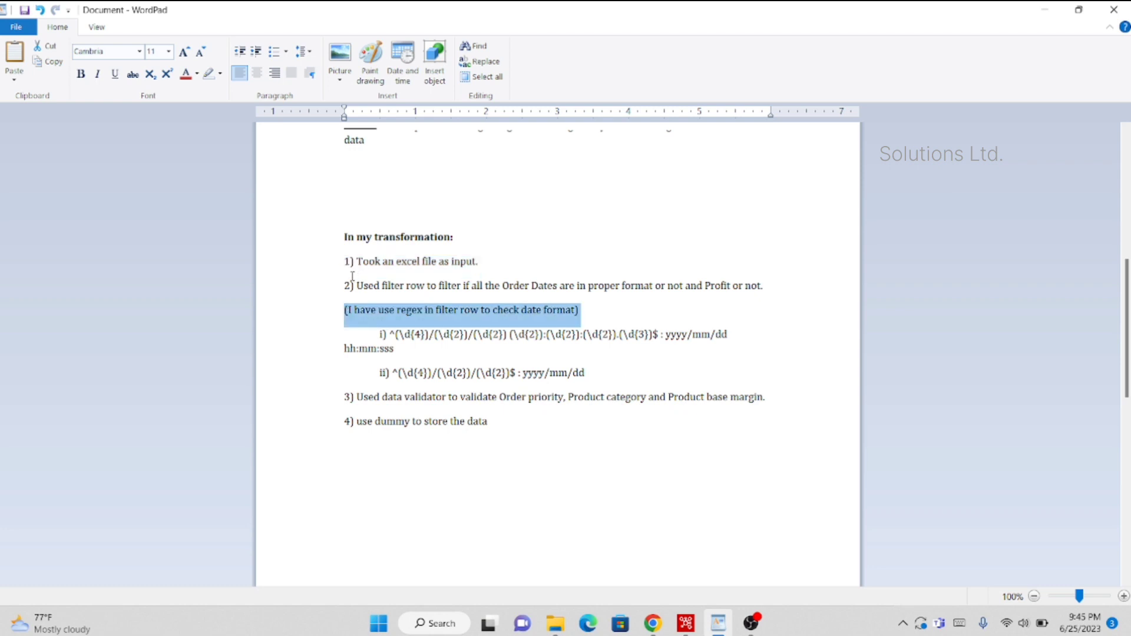
left_click(337, 287)
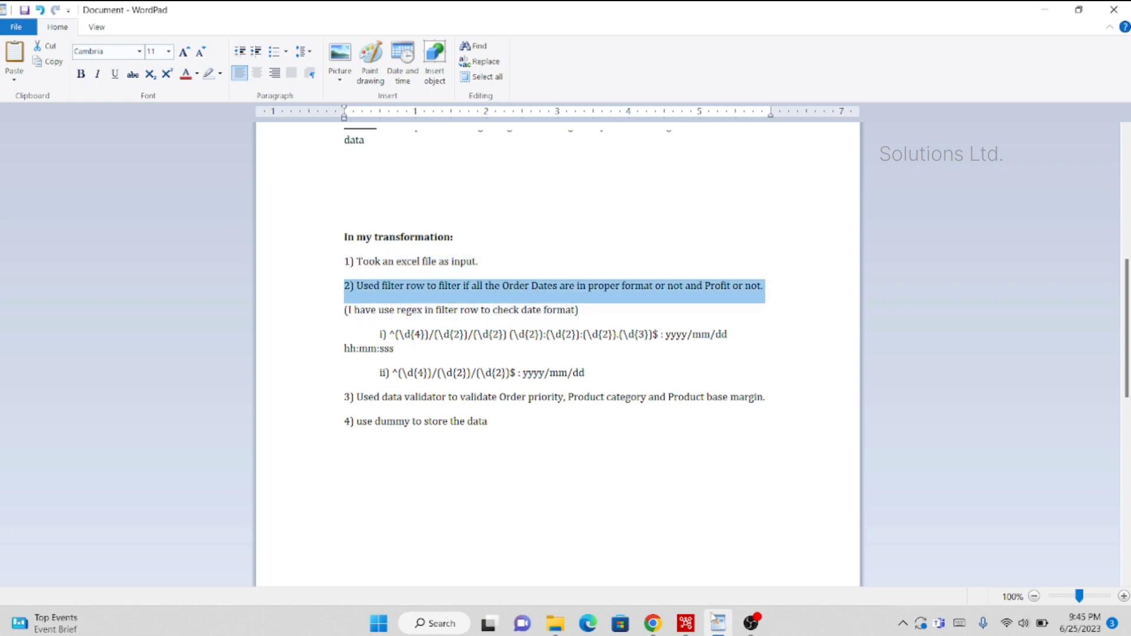
Return to Spoon and examine the Filter rows condition full screen, drilling into the Order Date regex sub-condition
left_click(686, 623)
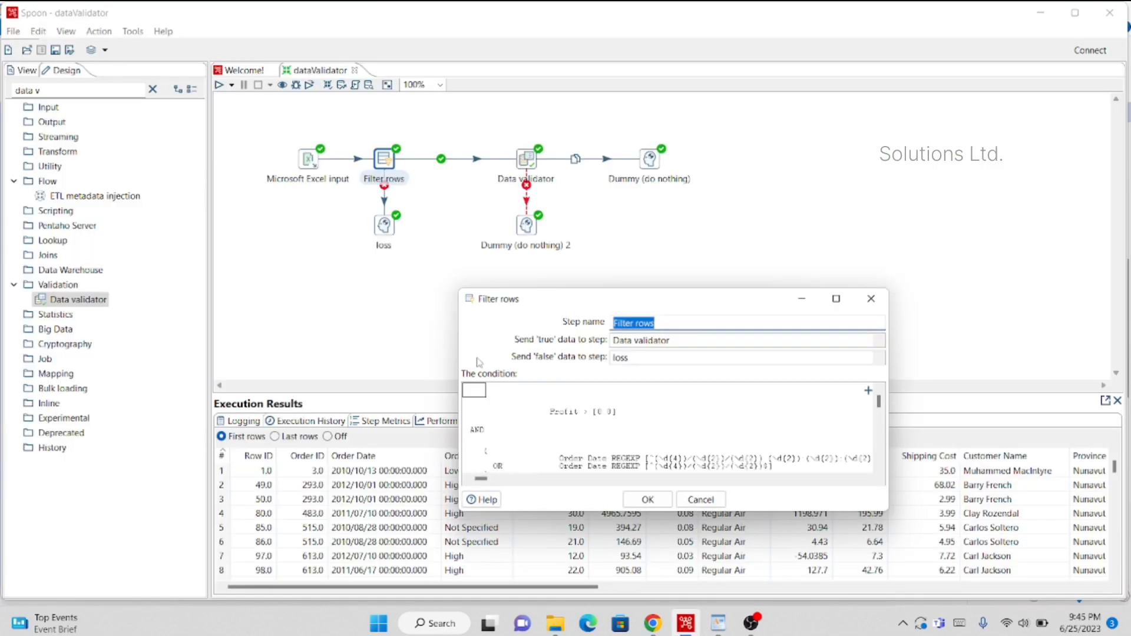
left_click(835, 300)
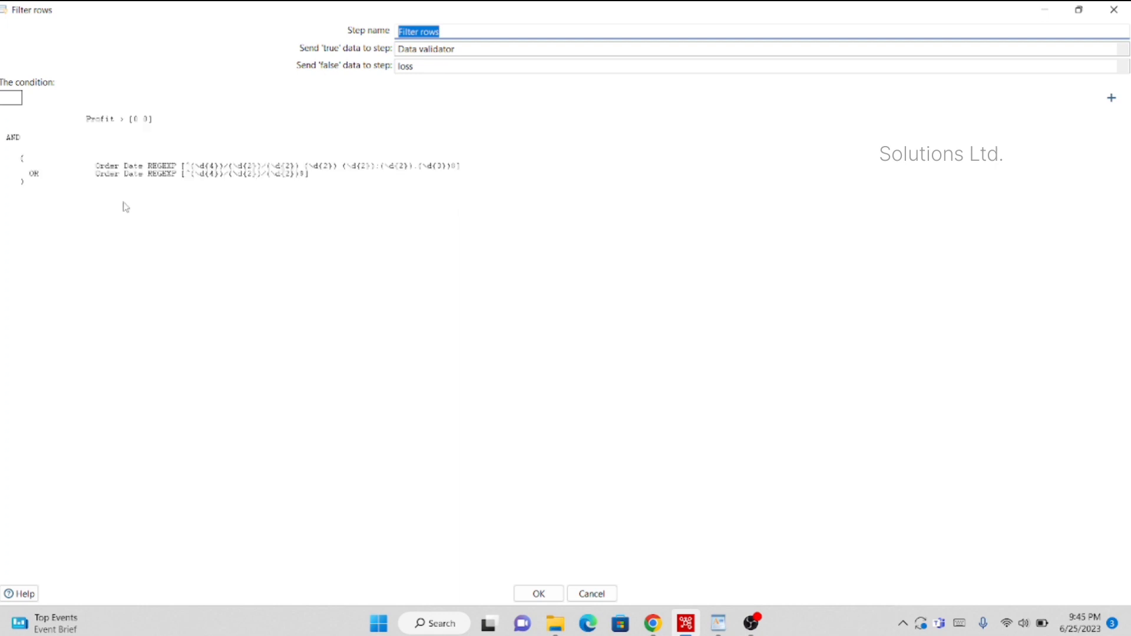
left_click(149, 172)
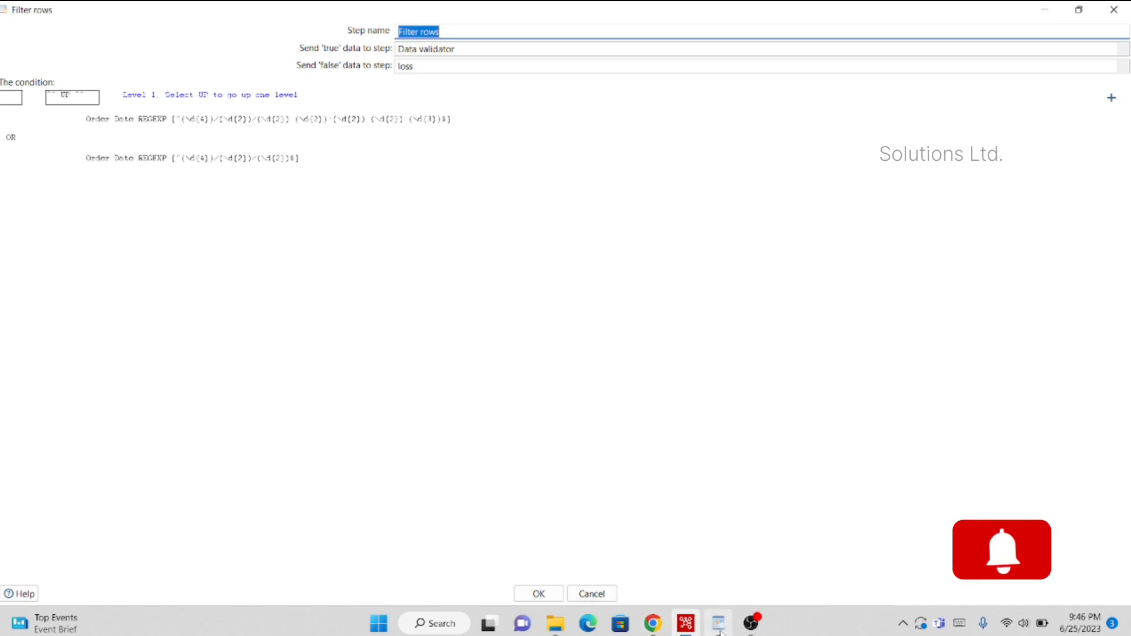
Switch to WordPad and highlight each of the two date-format regex patterns in the notes in turn
left_click(718, 624)
left_click(364, 335)
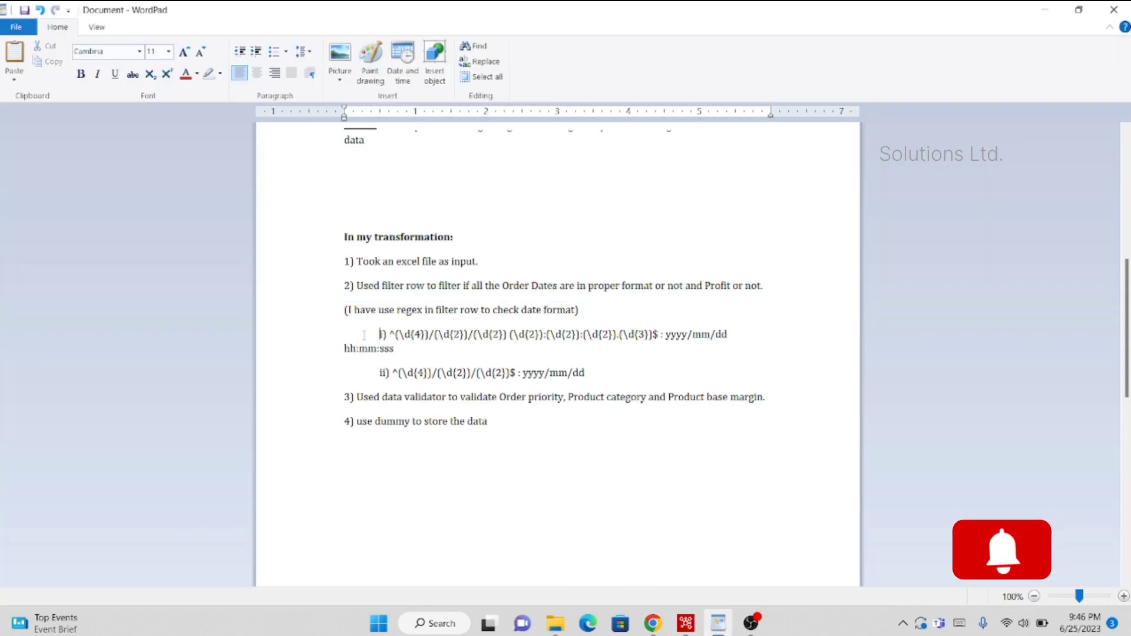
left_click_drag(364, 335, 640, 354)
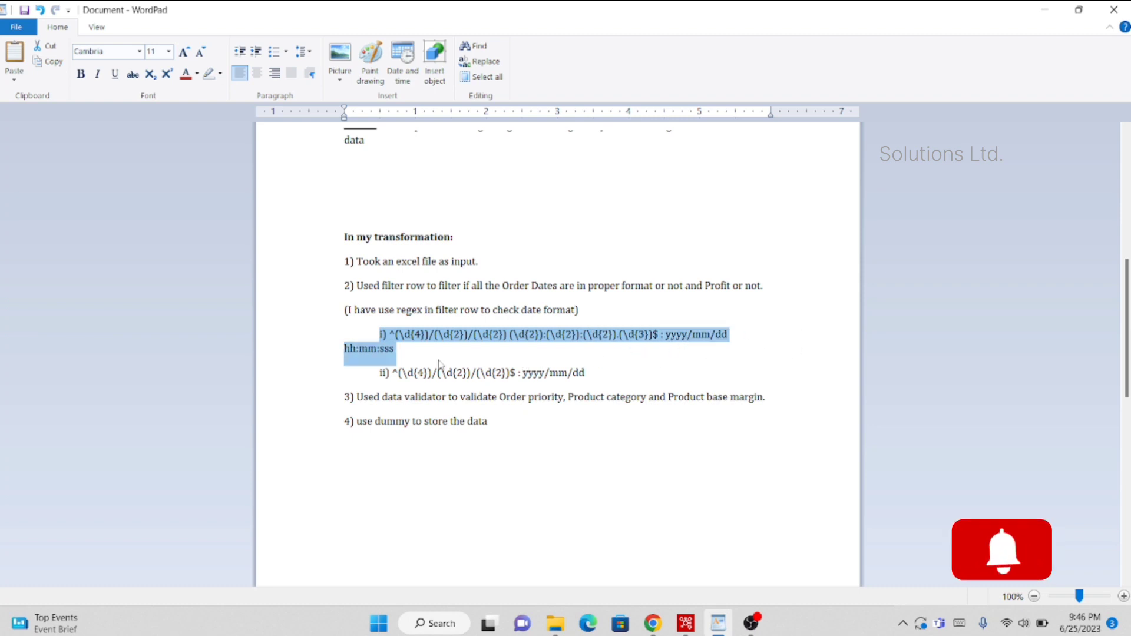
left_click_drag(377, 375, 521, 365)
left_click_drag(584, 378, 659, 377)
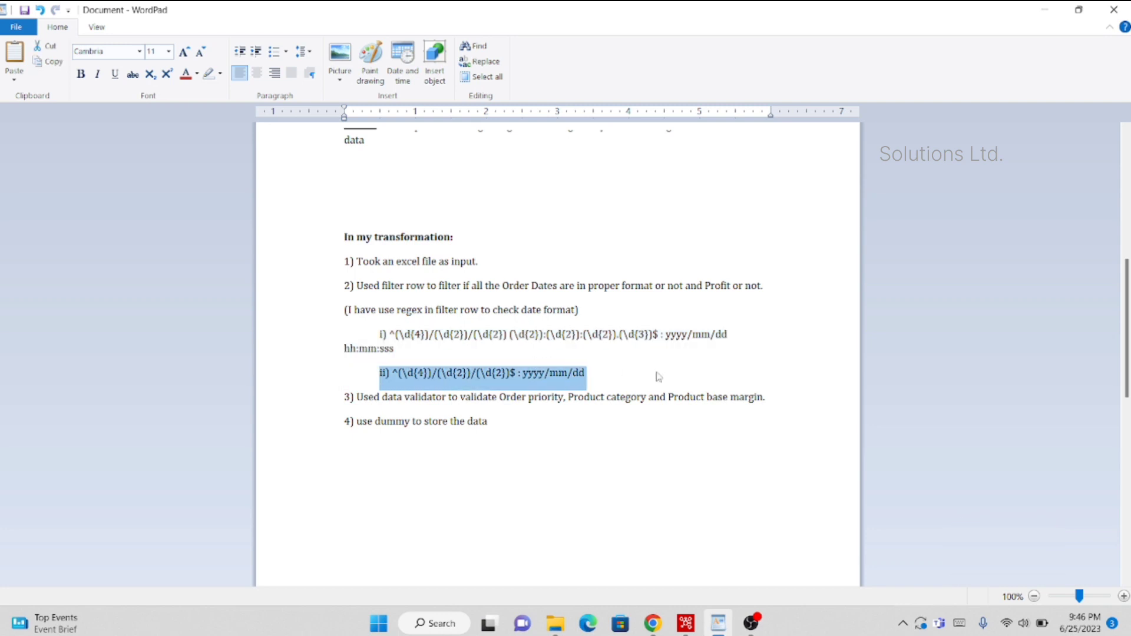
left_click(658, 372)
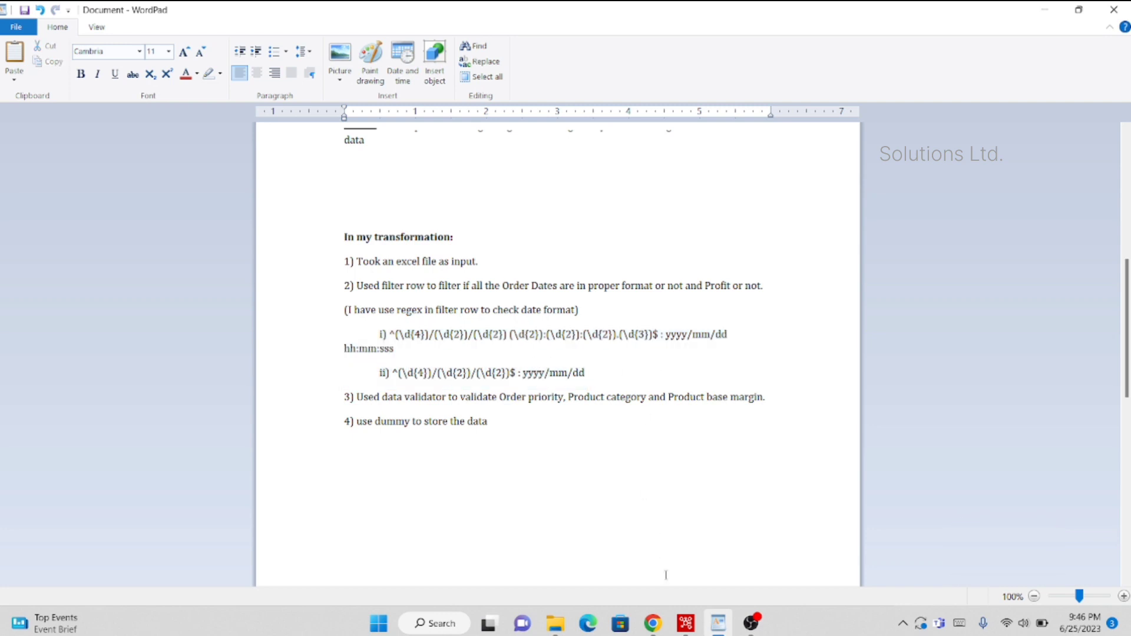
Return to Spoon, close the Filter rows settings and look at the loss dummy step with its preview data
left_click(686, 623)
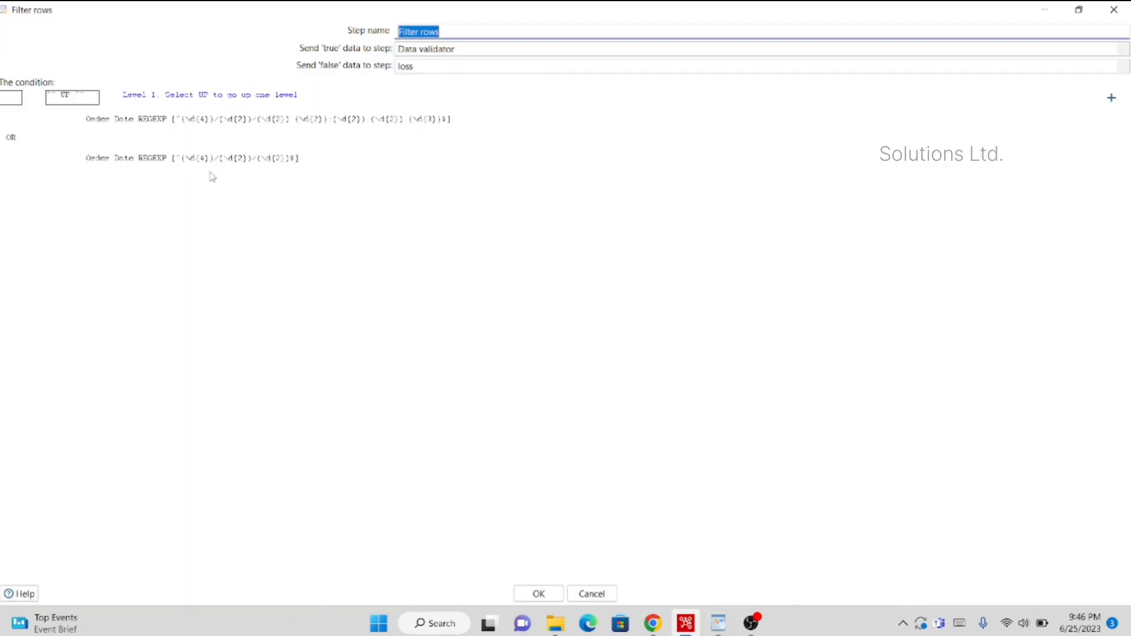
left_click(1113, 10)
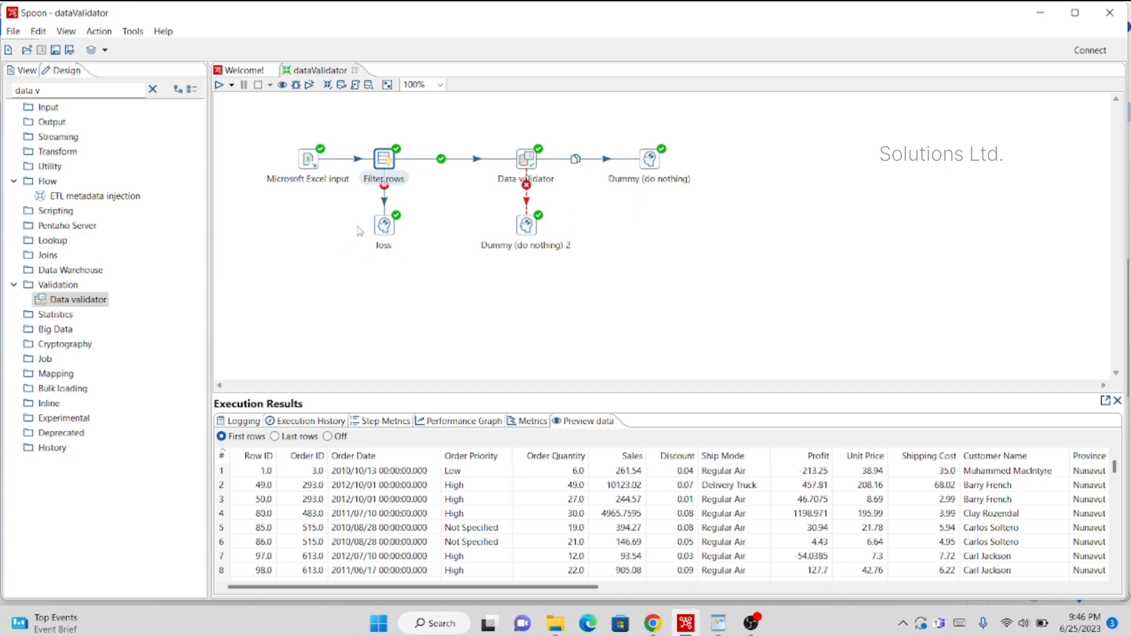
double_click(384, 226)
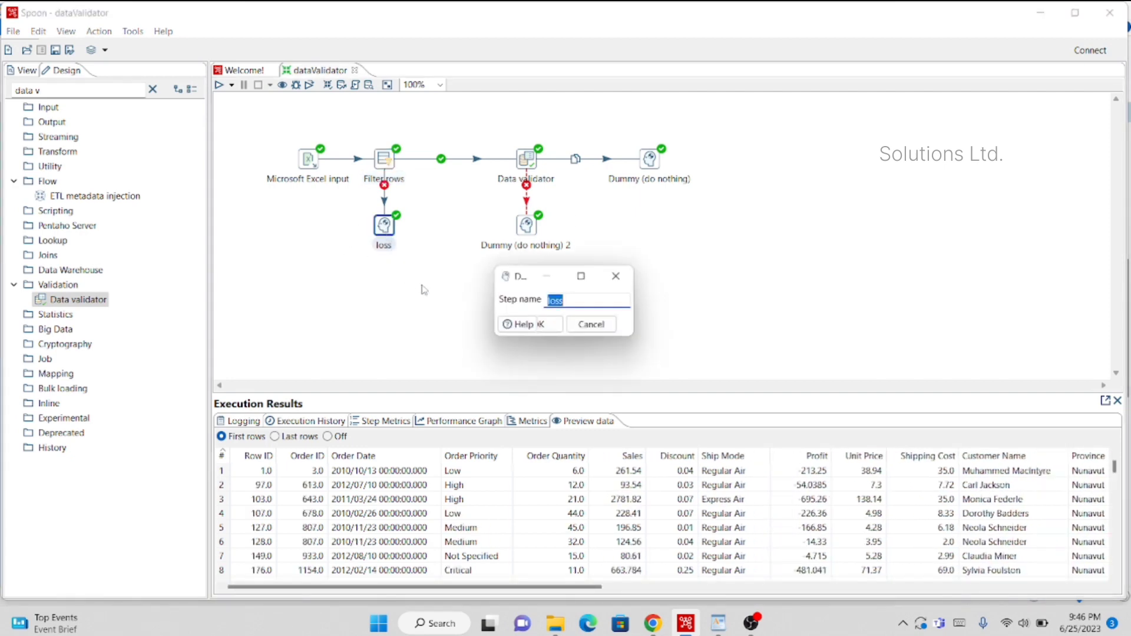
left_click(616, 276)
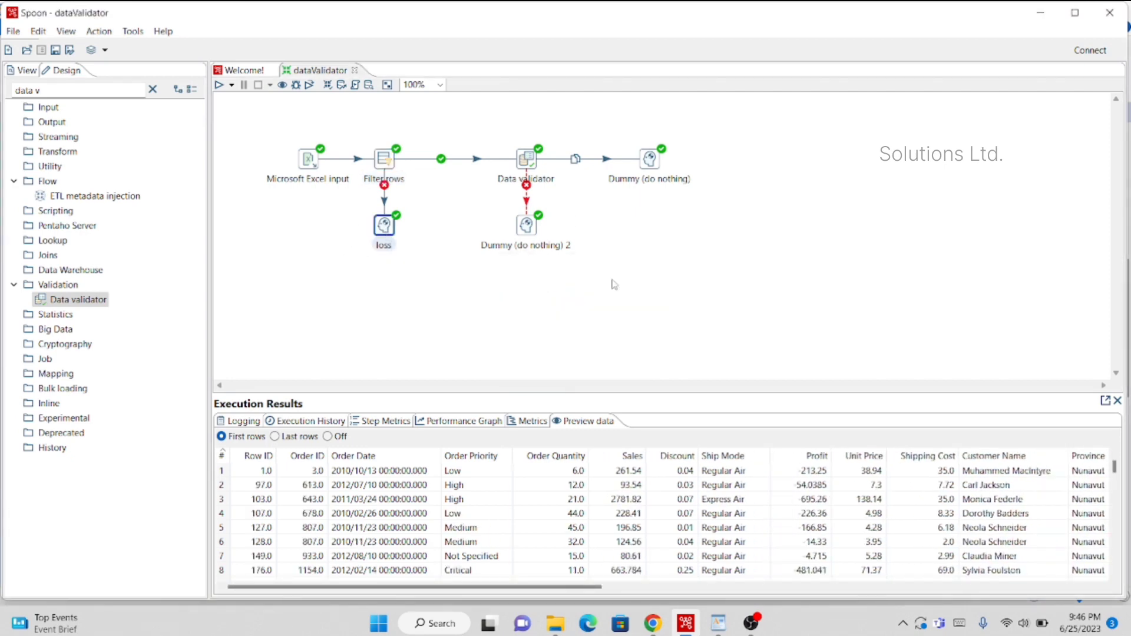
Open the Data validator step and examine the new validation prompt and the field choices for validate_orderPriority, changing nothing
double_click(529, 160)
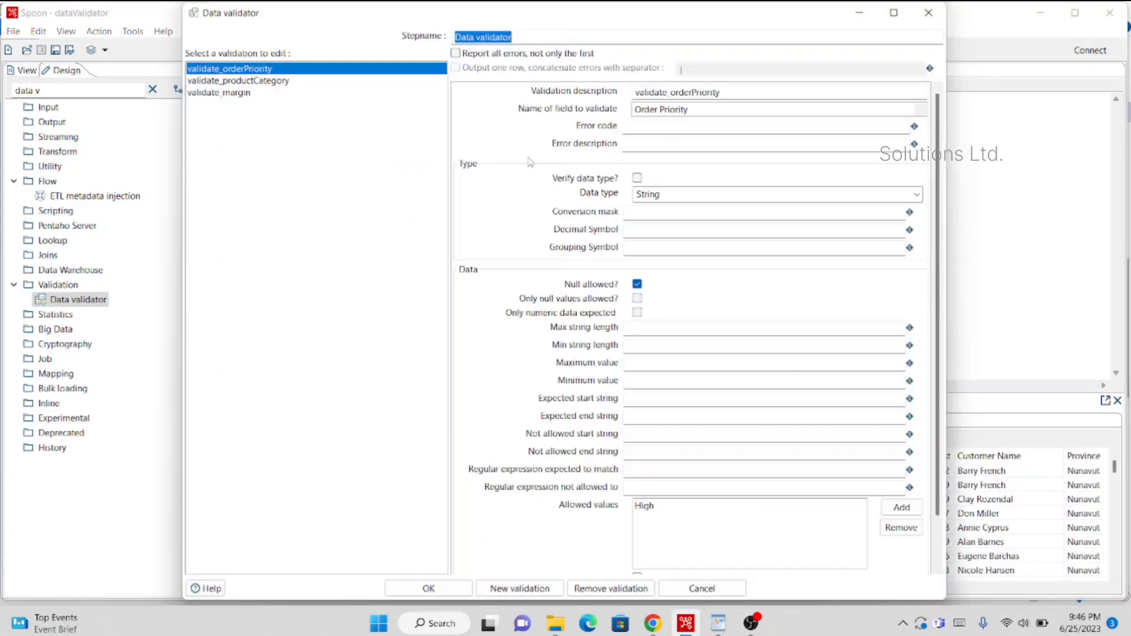
left_click(528, 590)
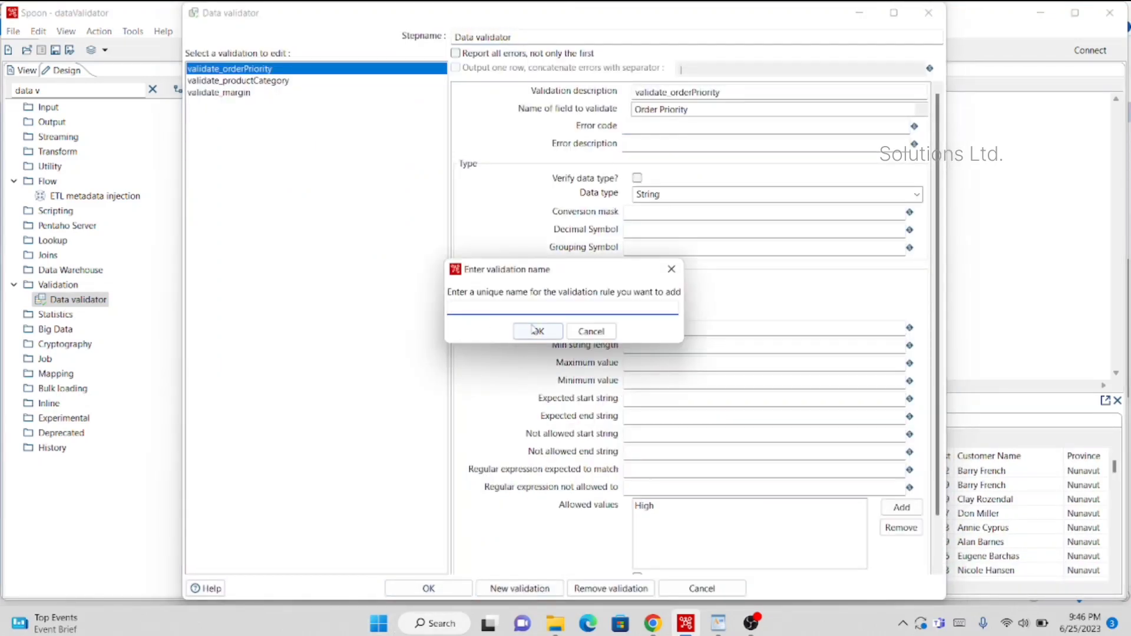
left_click(672, 269)
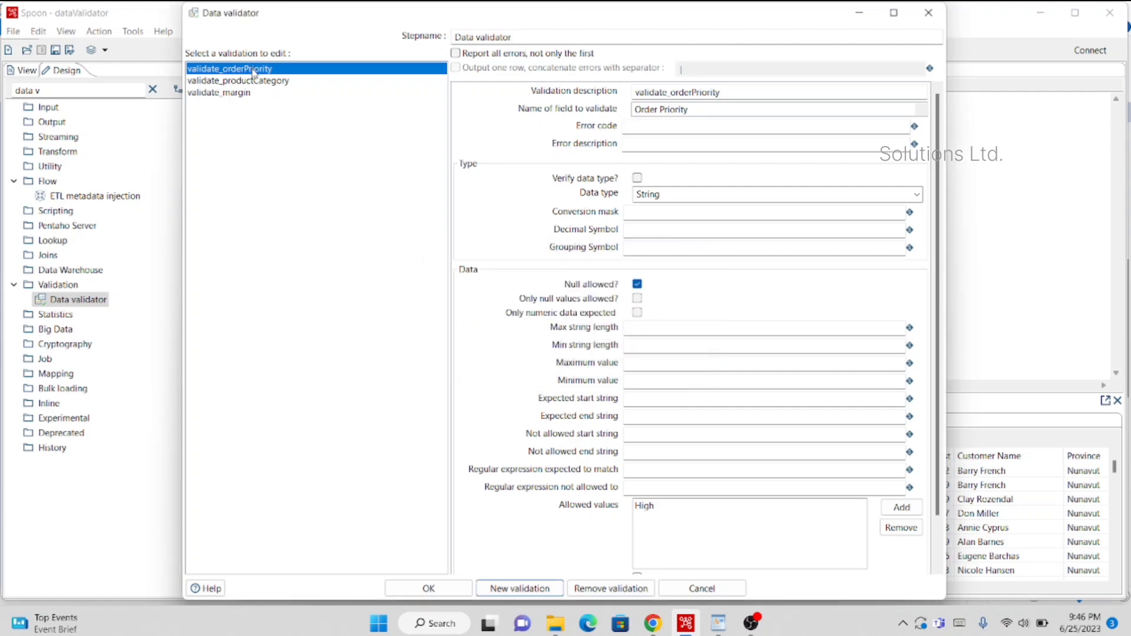
left_click(920, 110)
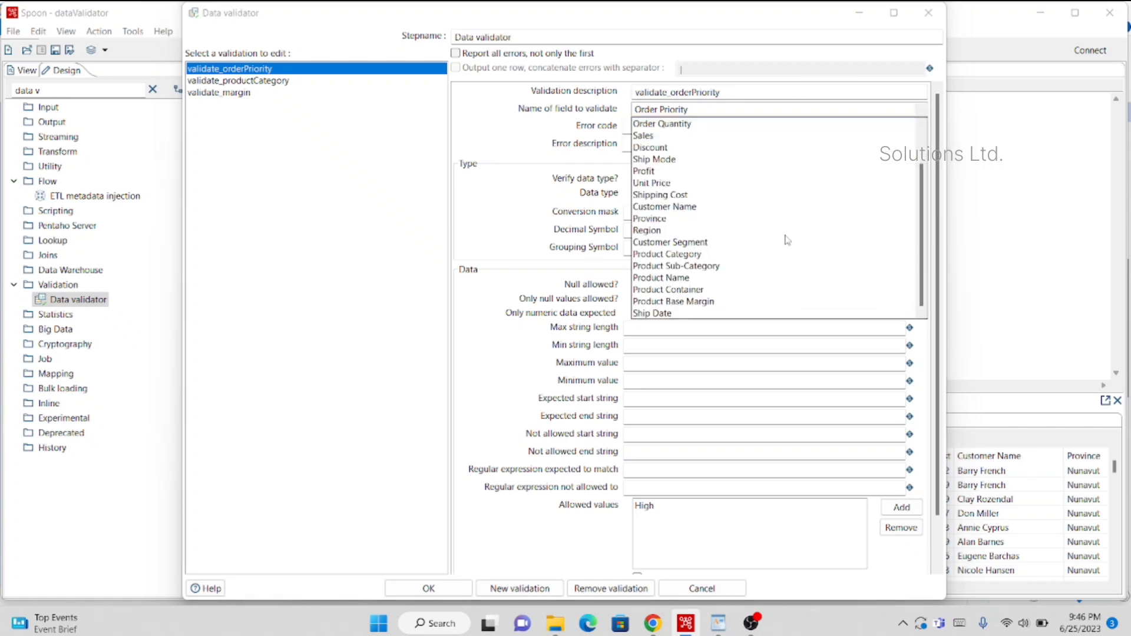
scroll(786, 236, "up", 1)
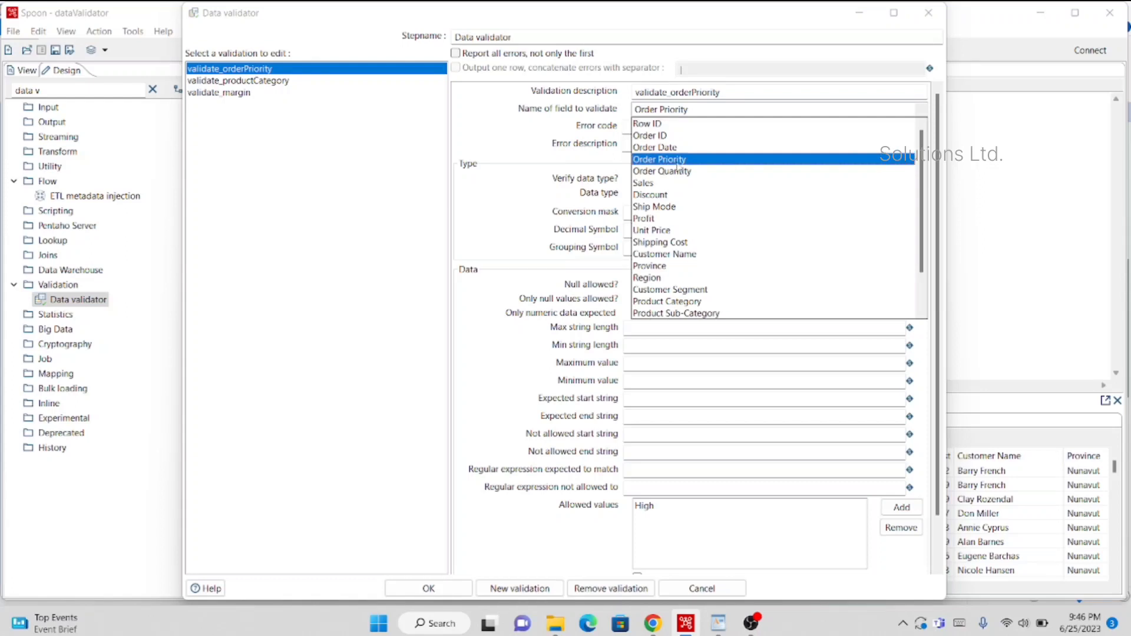
left_click(1072, 155)
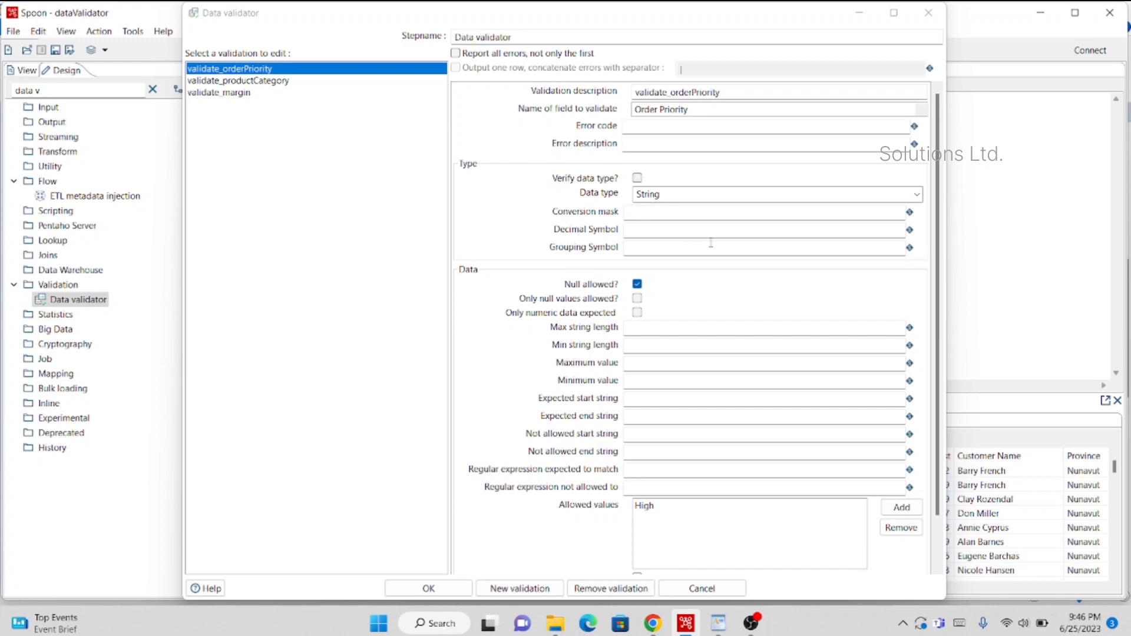
Switch to WordPad and review the Data Validator configuration sub-points, then return to the In my transformation section
left_click(719, 624)
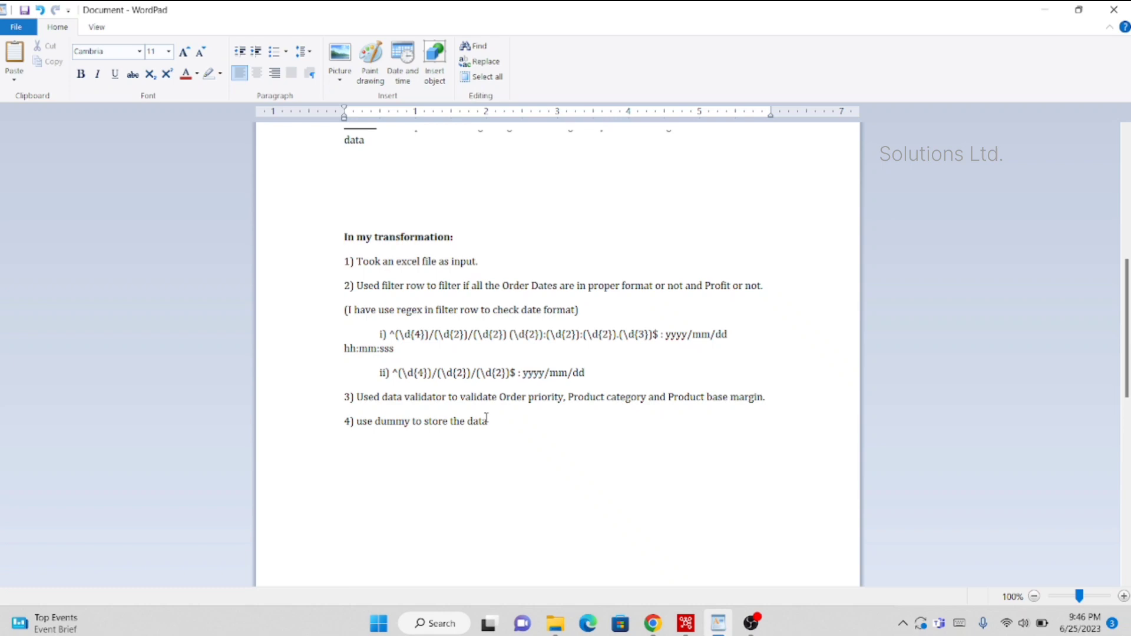
scroll(487, 419, "up", 6)
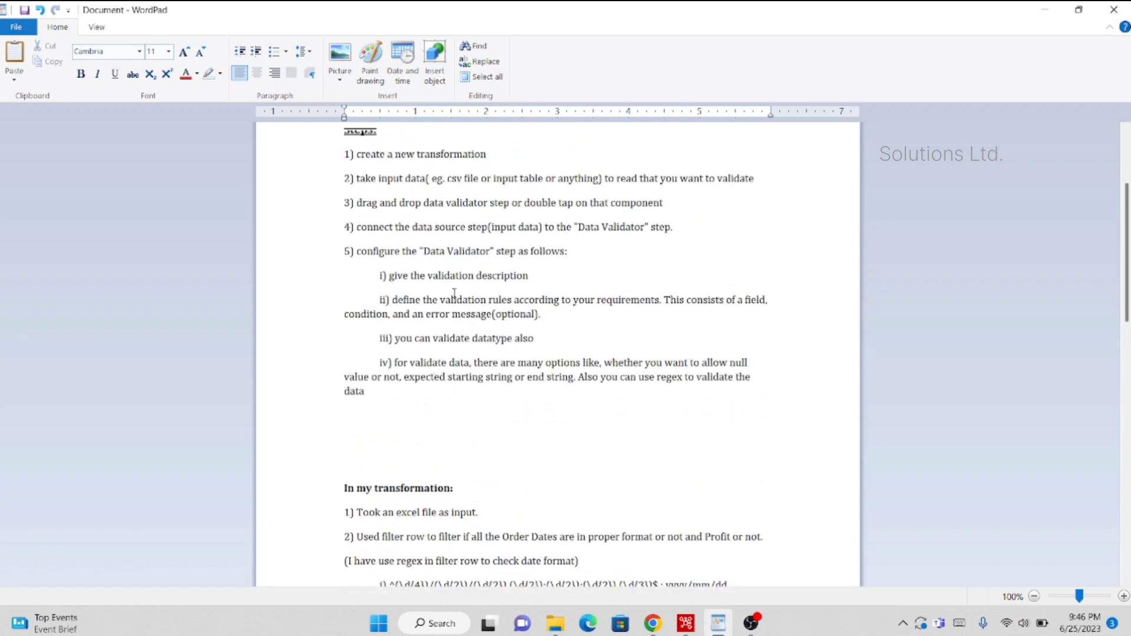
left_click_drag(379, 275, 503, 402)
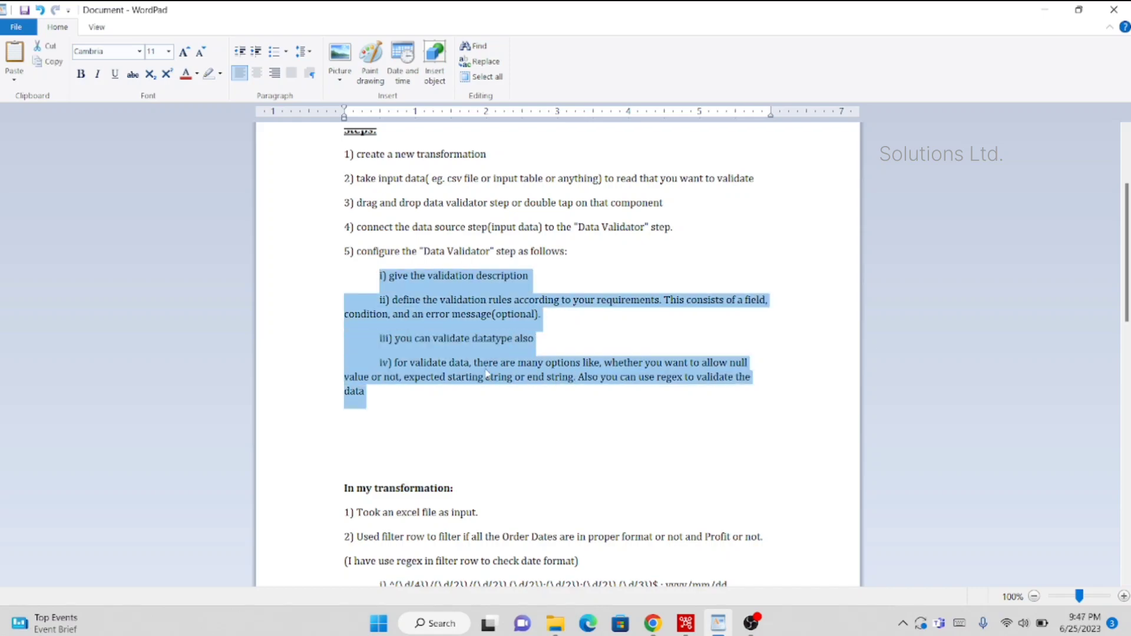
left_click(568, 456)
scroll(568, 457, "down", 2)
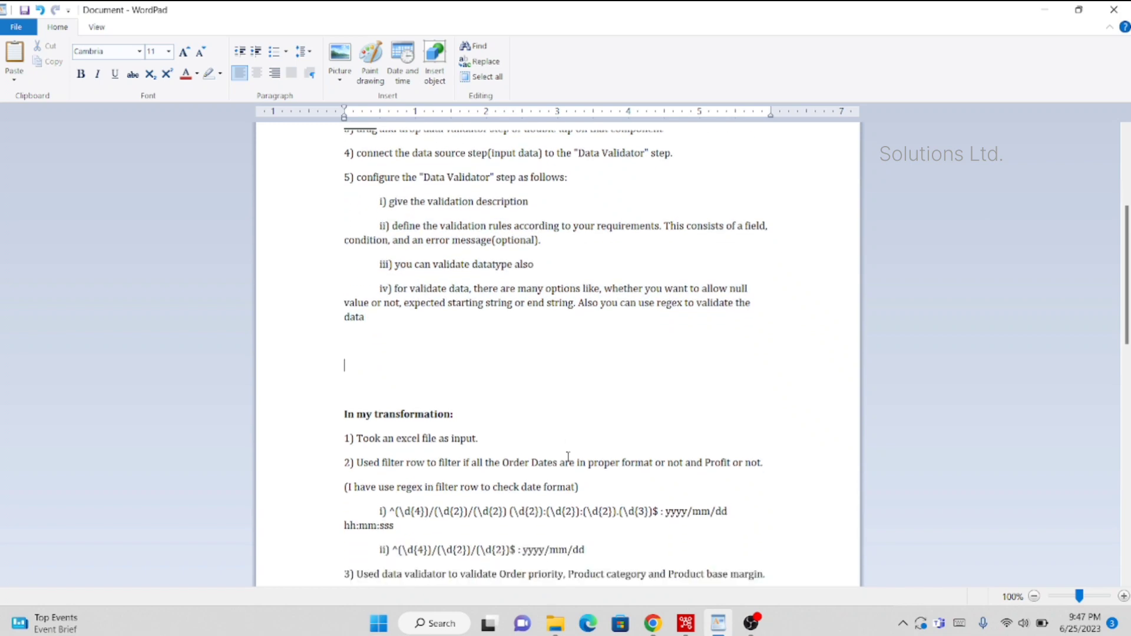
scroll(568, 457, "down", 5)
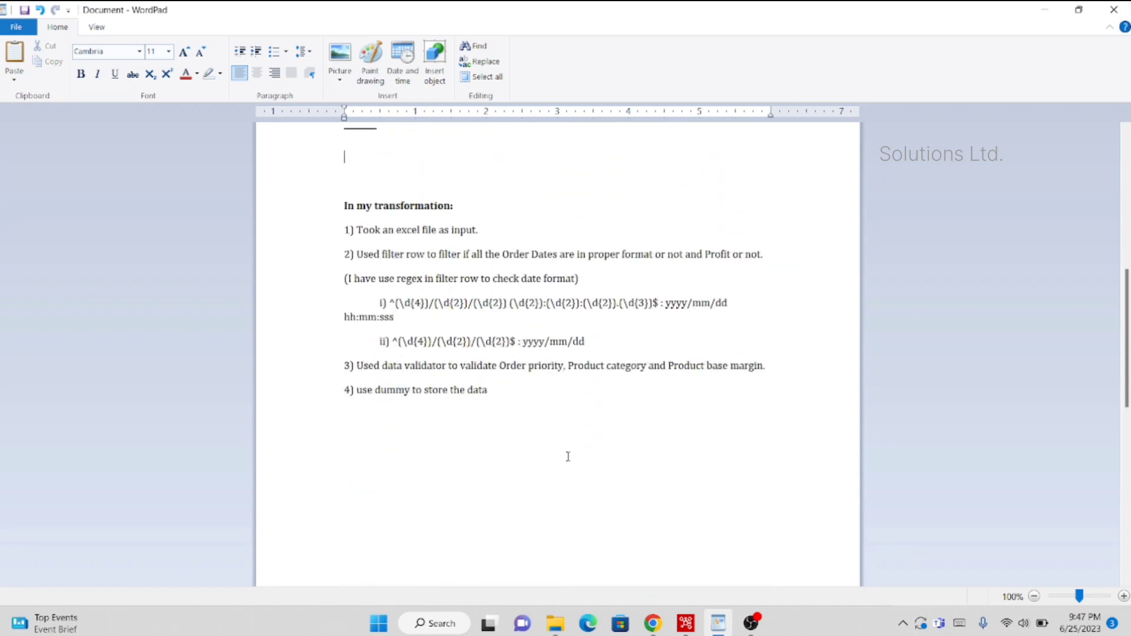
Switch to Spoon, inspect the allowed values of validate_orderPriority and the prompt for adding one, then dismiss the prompt
left_click(685, 623)
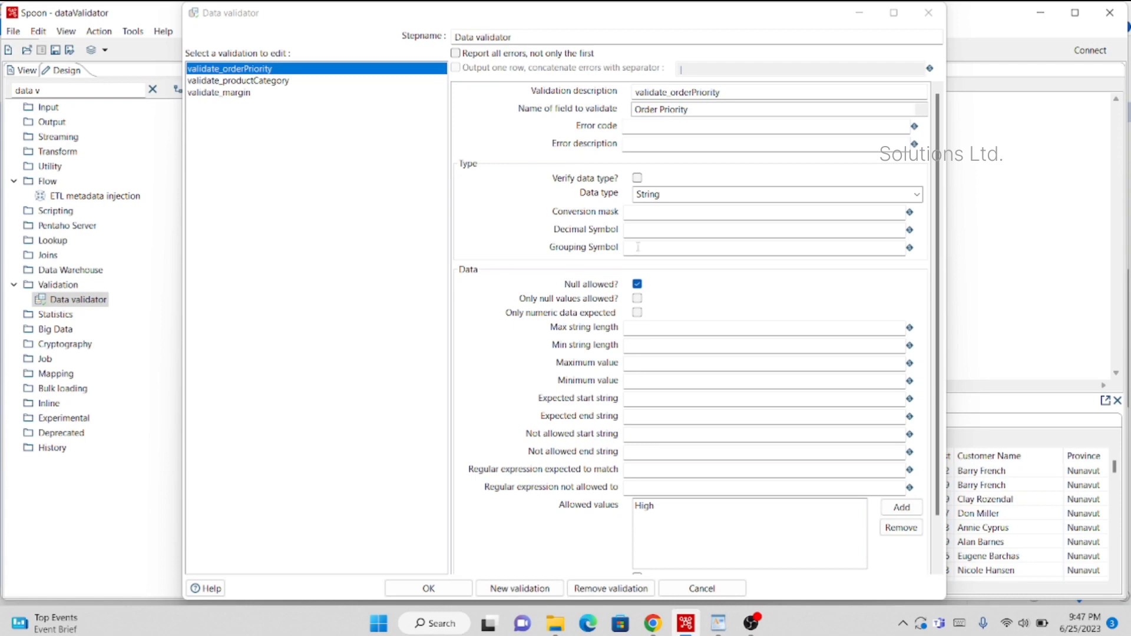
scroll(643, 437, "down", 2)
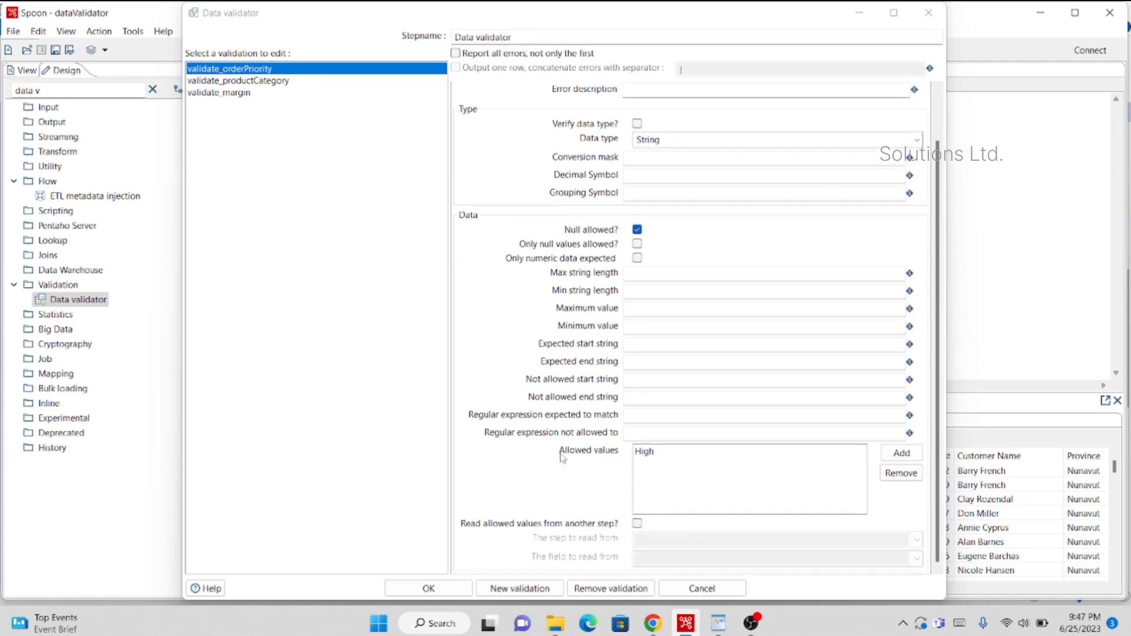
left_click(561, 458)
left_click(639, 452)
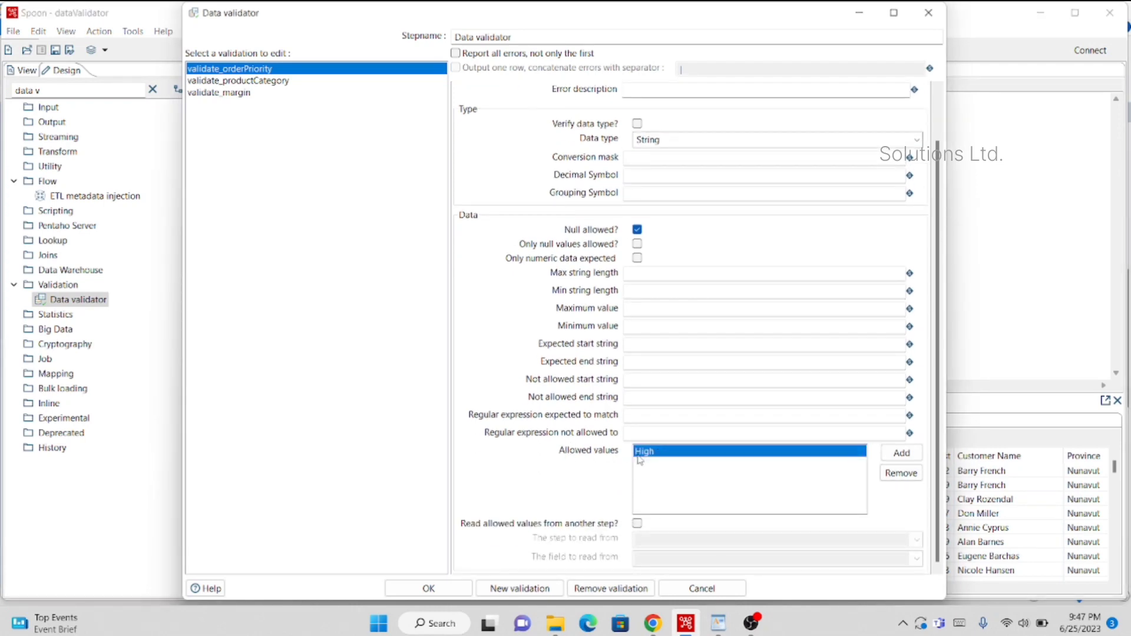
left_click(897, 461)
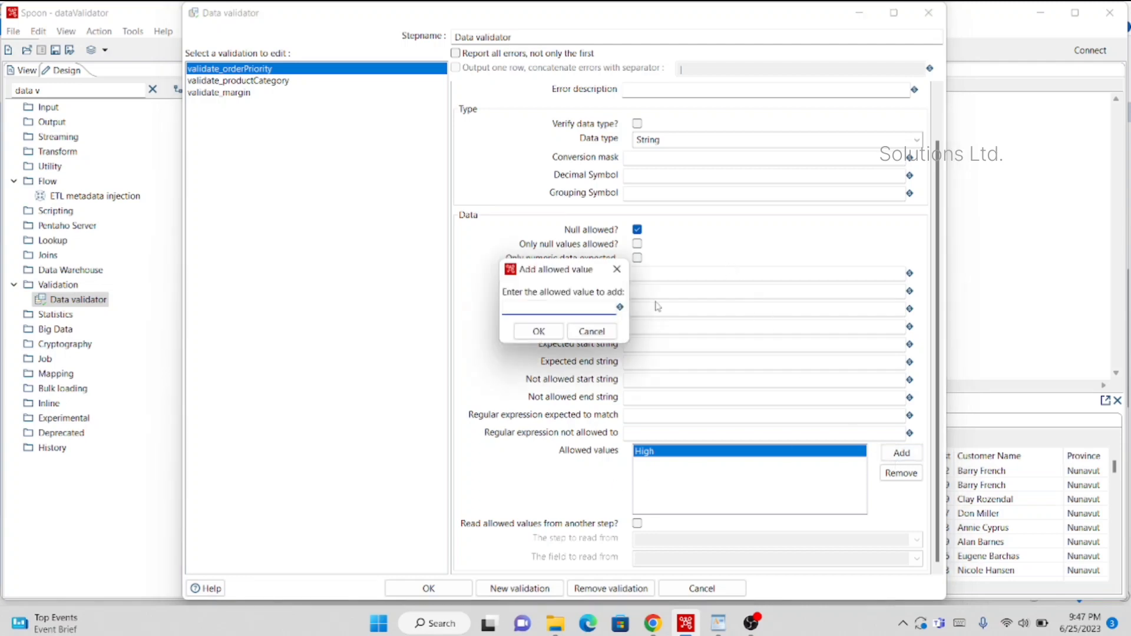
left_click(618, 278)
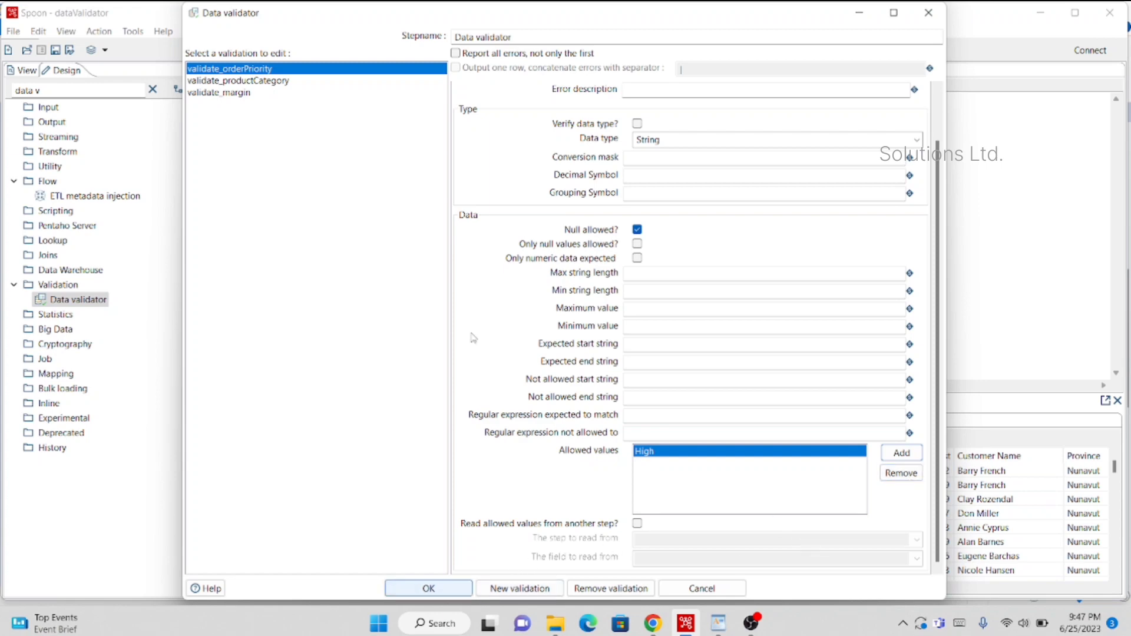
Examine the validate_productCategory validation from its field and error description down to each of its allowed values
left_click(259, 82)
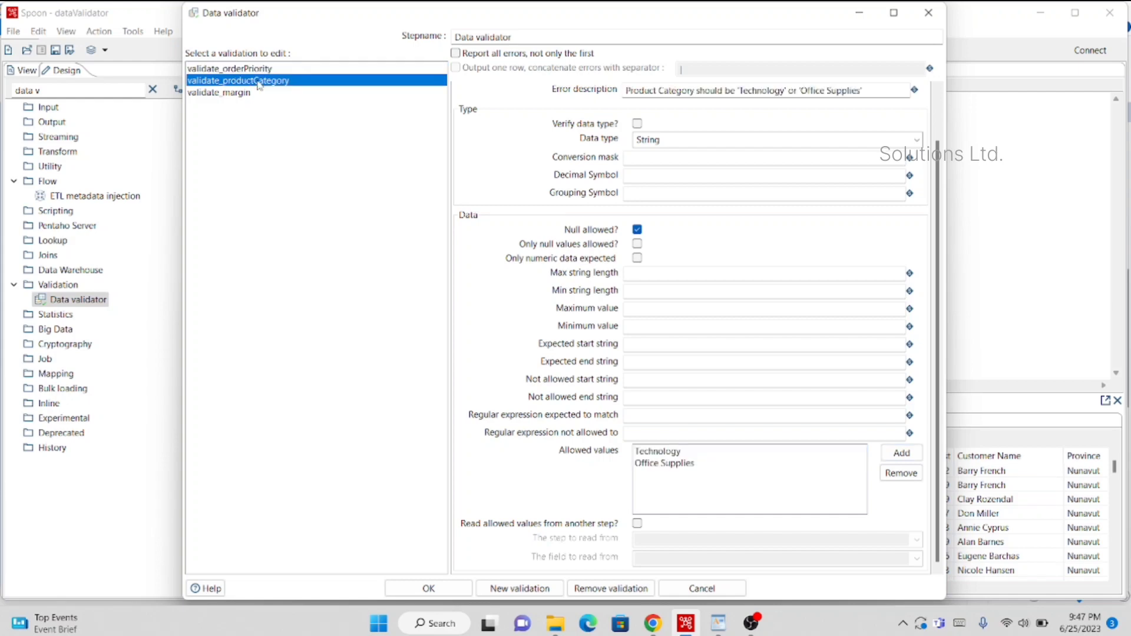
scroll(727, 160, "up", 2)
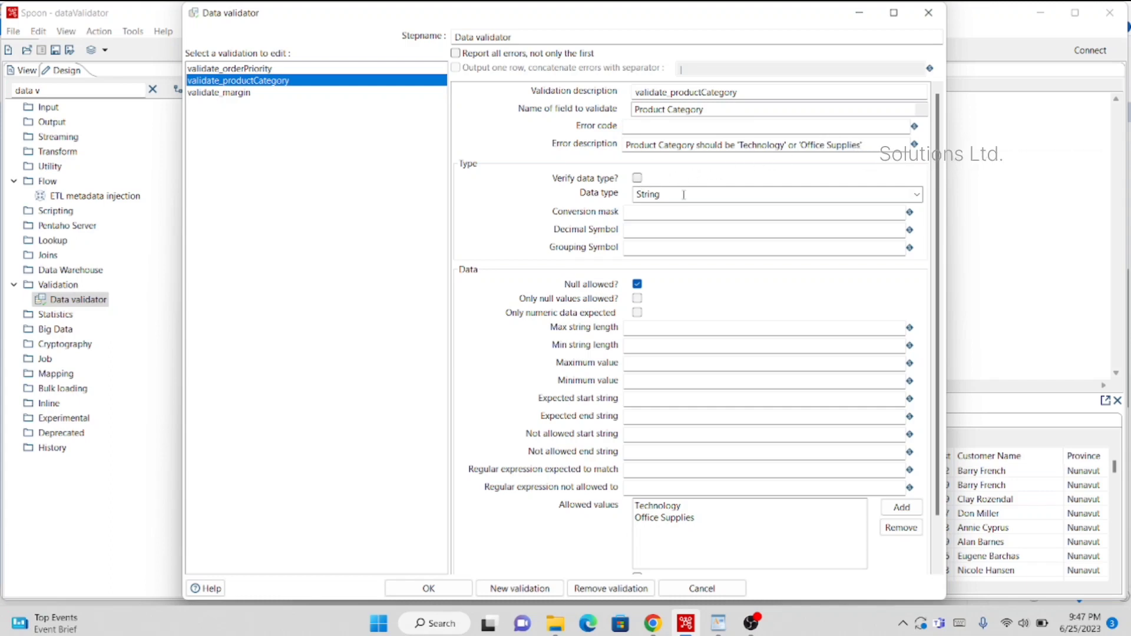
scroll(695, 305, "down", 2)
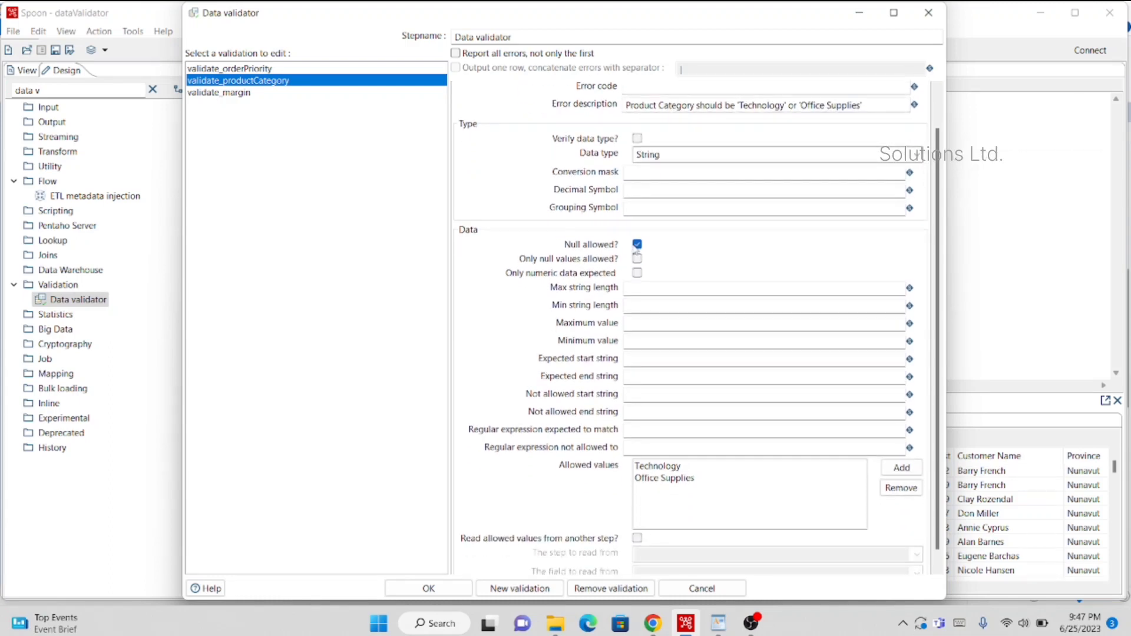
scroll(677, 374, "down", 1)
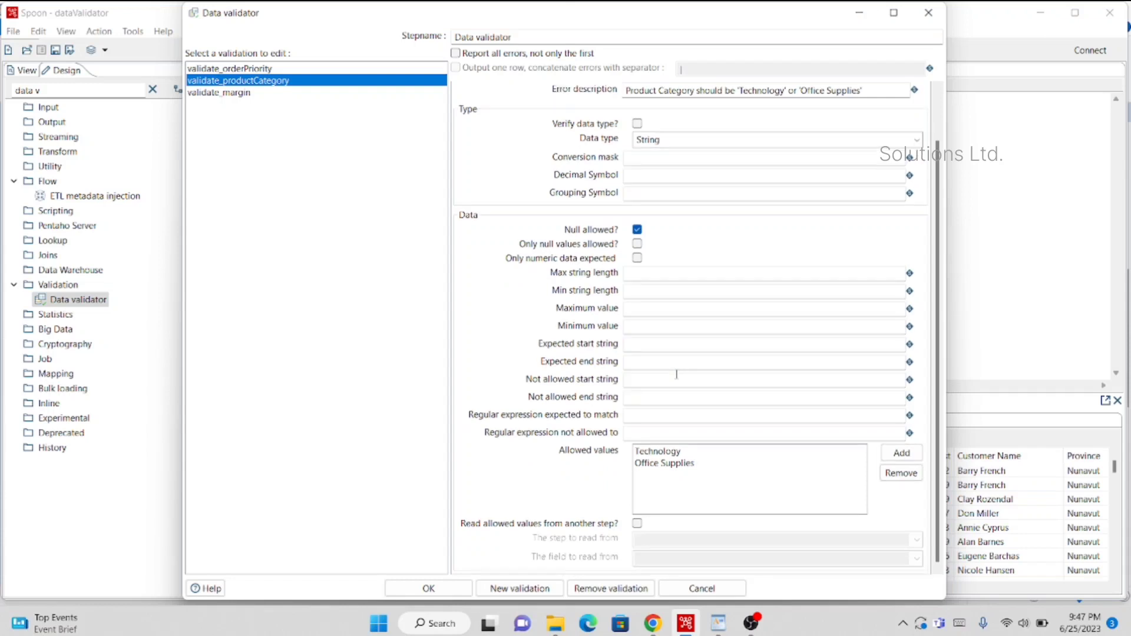
left_click(701, 468)
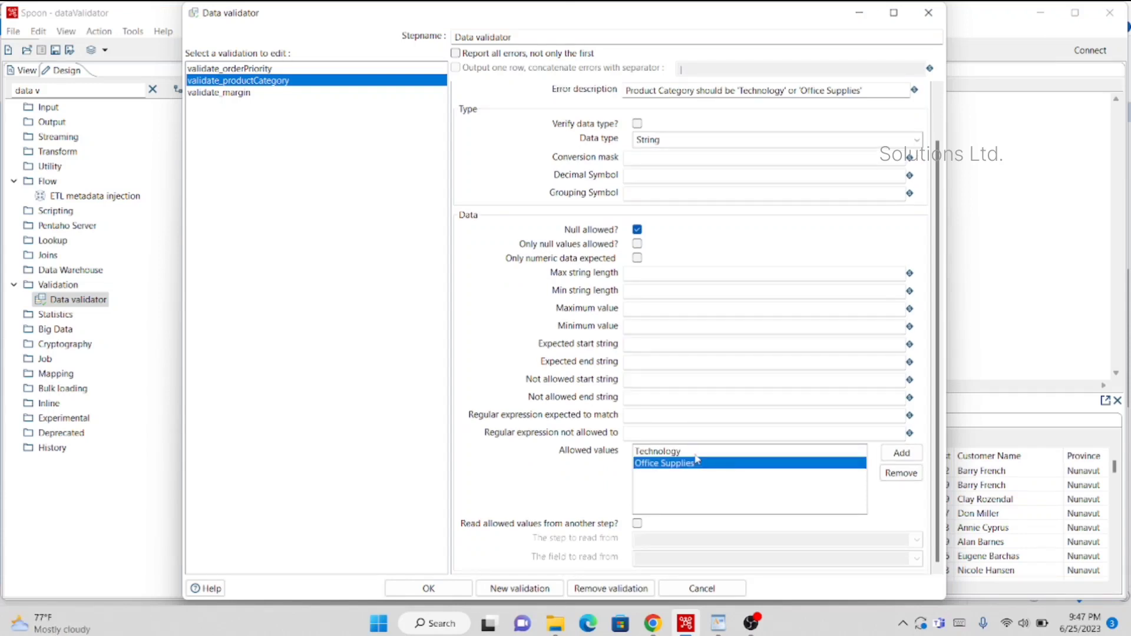
left_click(697, 453)
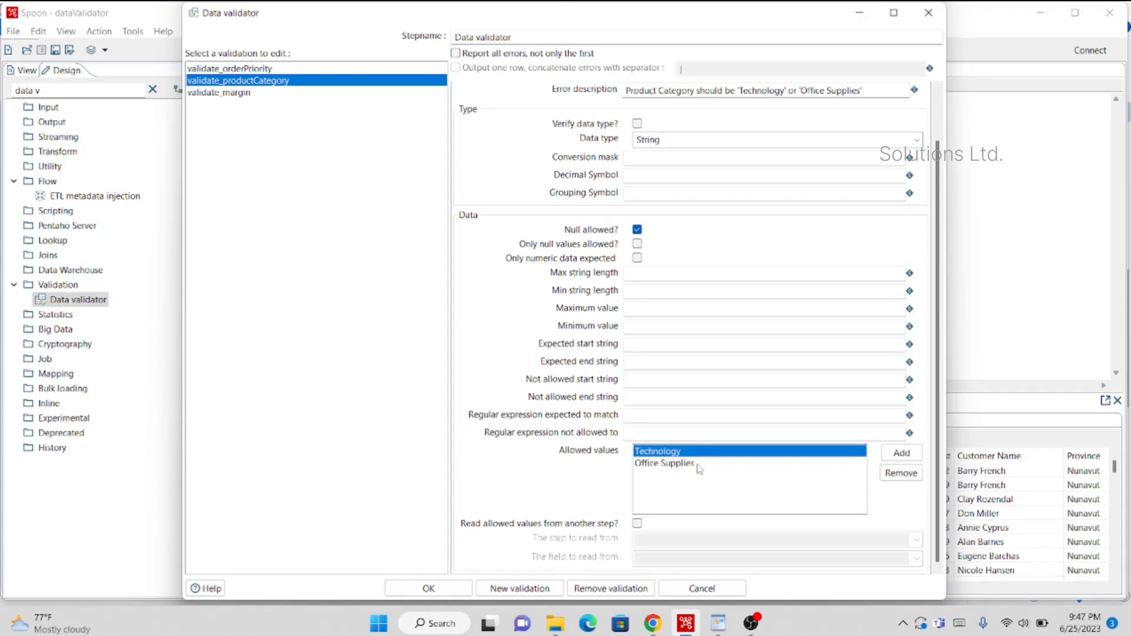
Examine the field choices and numeric-data options of validate_margin, then close the Data validator settings without changes
left_click(244, 93)
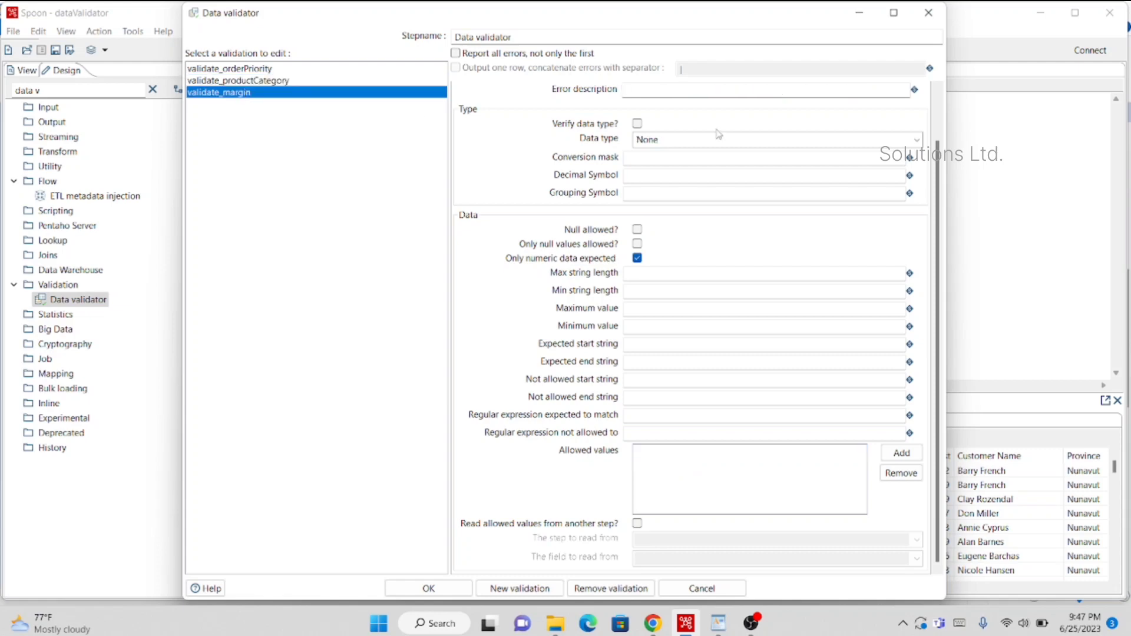
scroll(718, 134, "up", 2)
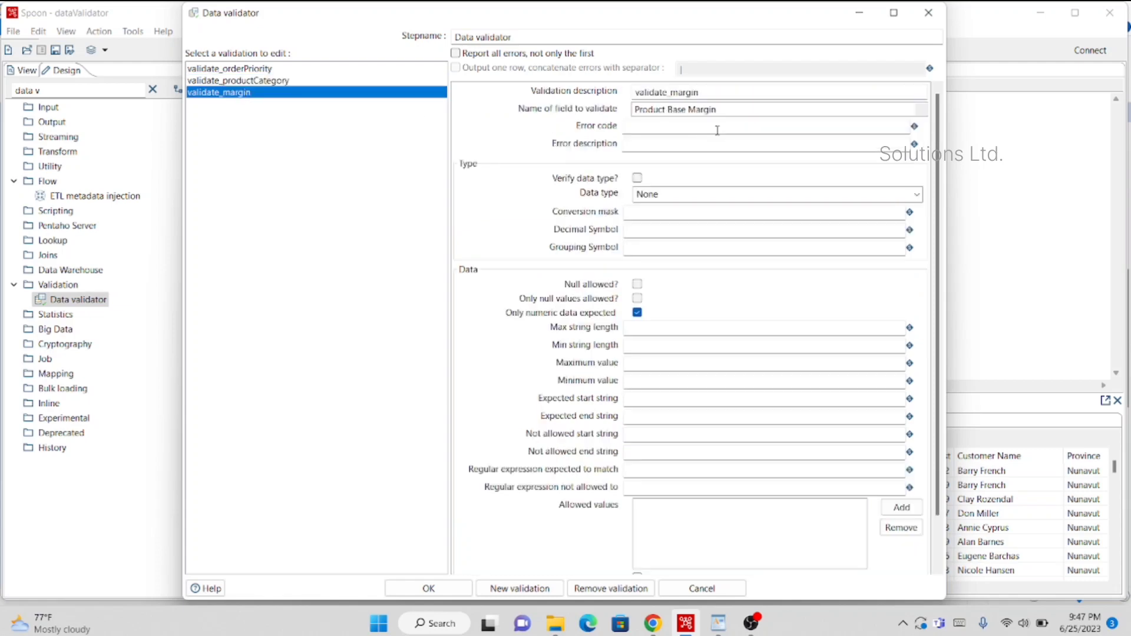
left_click(921, 110)
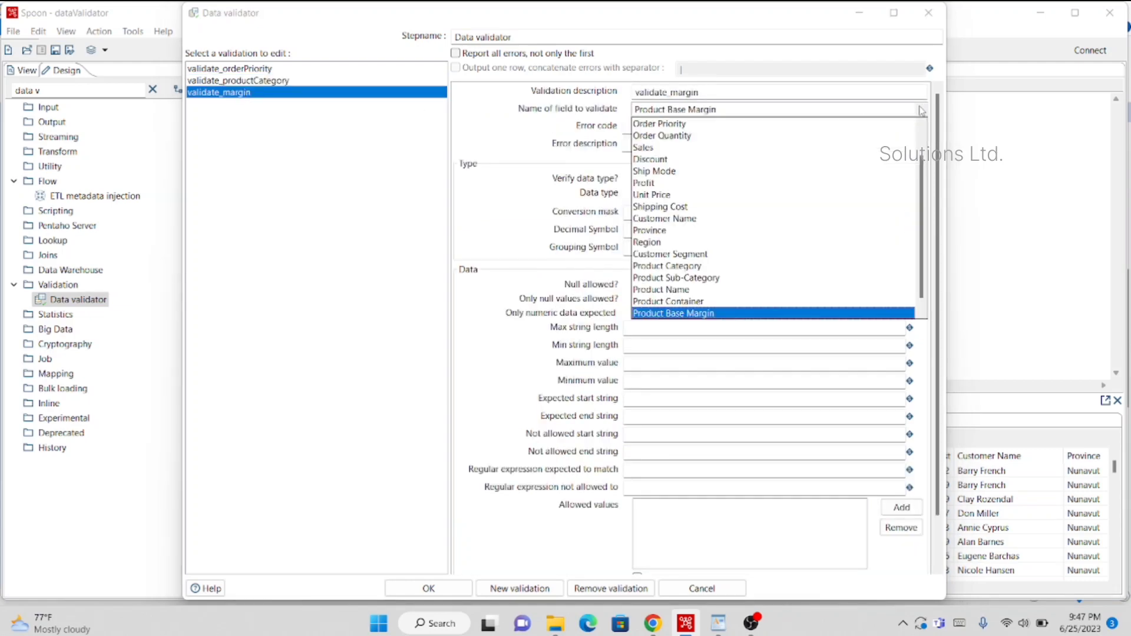
left_click(774, 348)
scroll(758, 271, "down", 3)
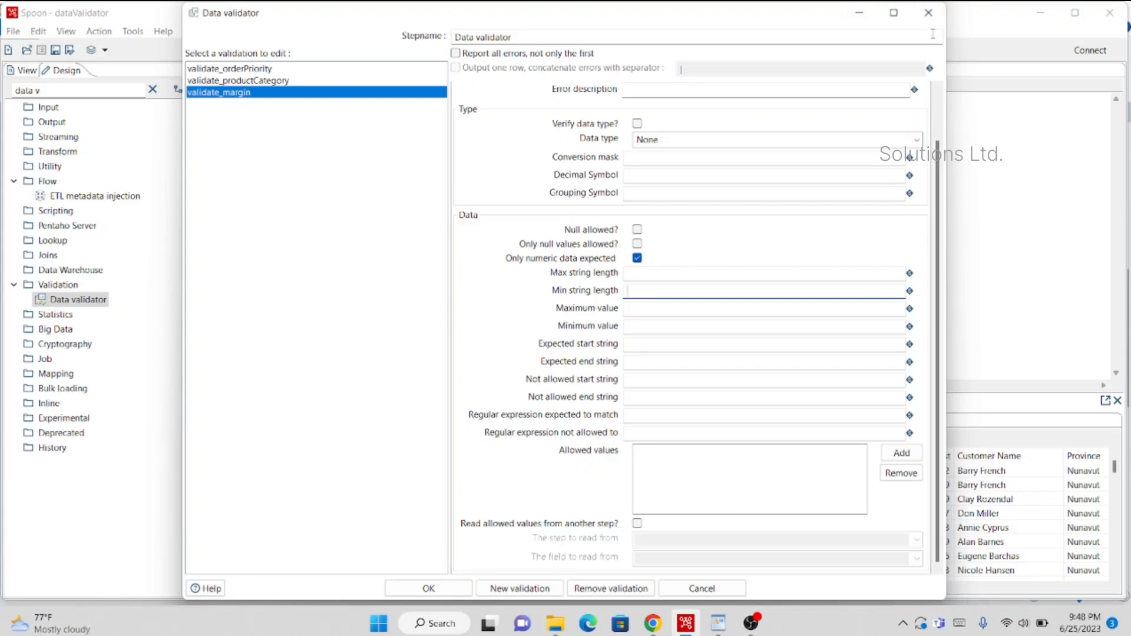
left_click(928, 13)
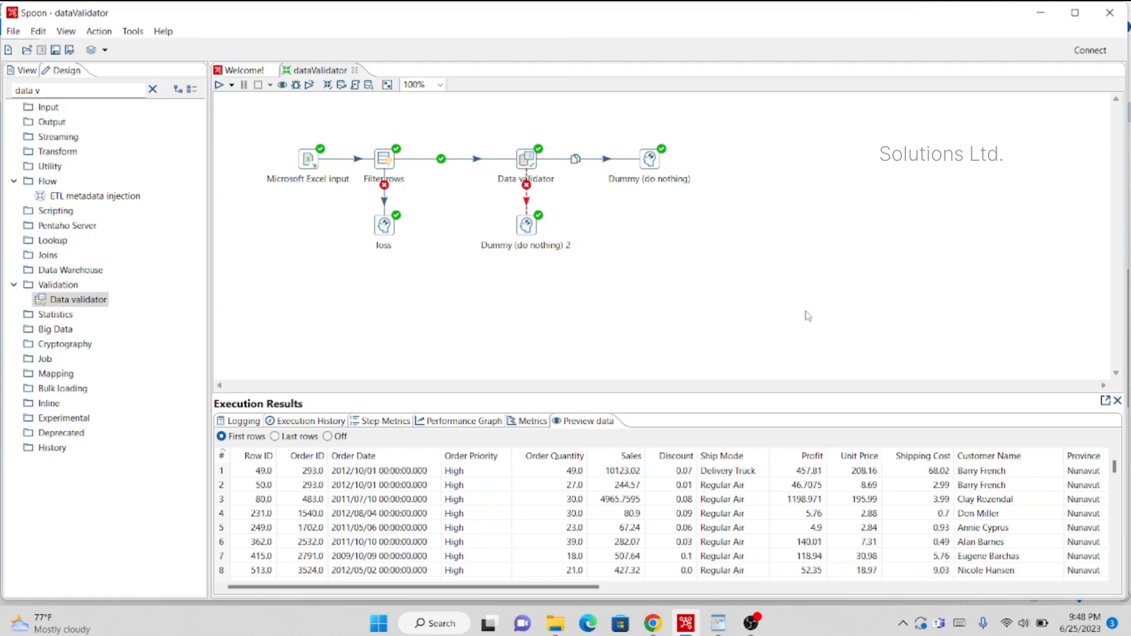
Run the dataValidator transformation and display the preview data in the execution results
left_click(220, 87)
left_click(693, 466)
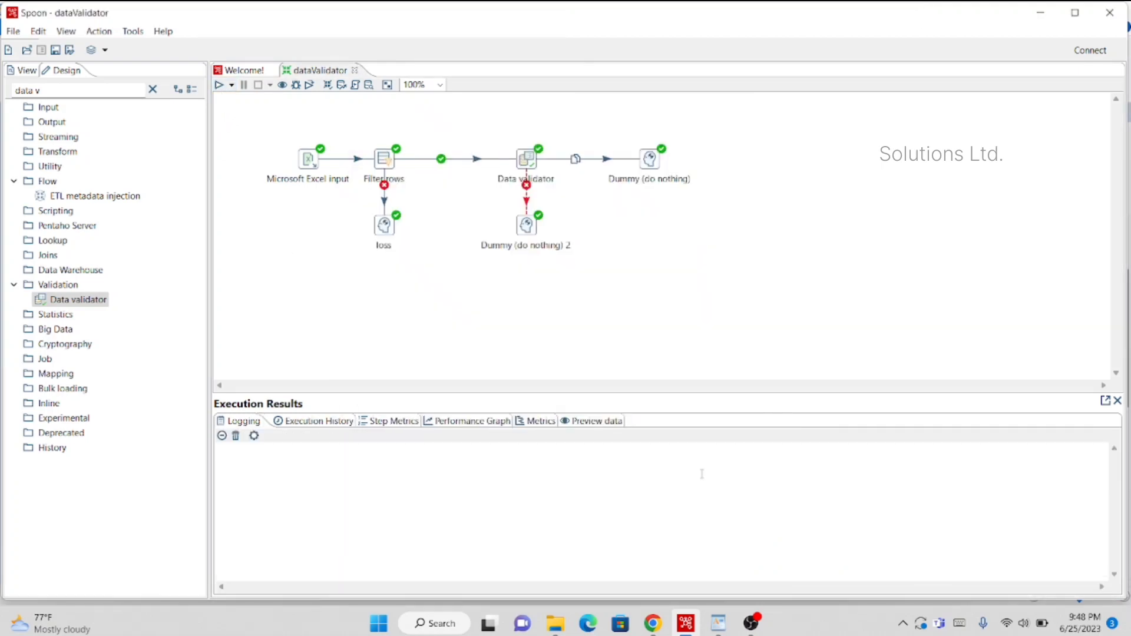
left_click(589, 423)
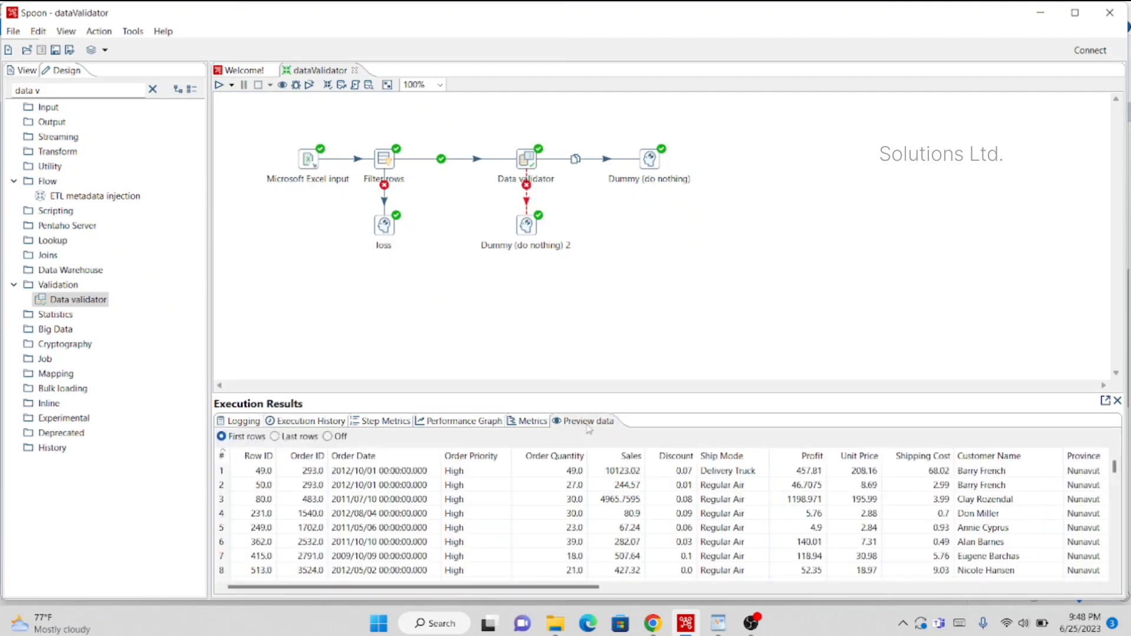
Look at the Microsoft Excel input preview rows, then check the Filter rows condition and close it unchanged
left_click(305, 164)
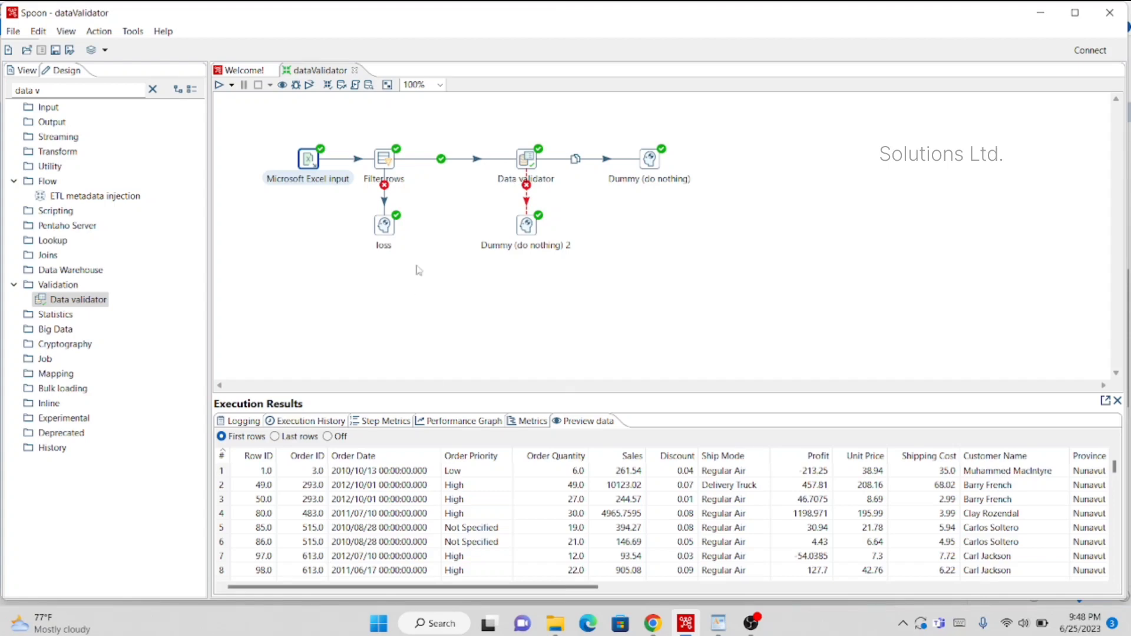
double_click(384, 160)
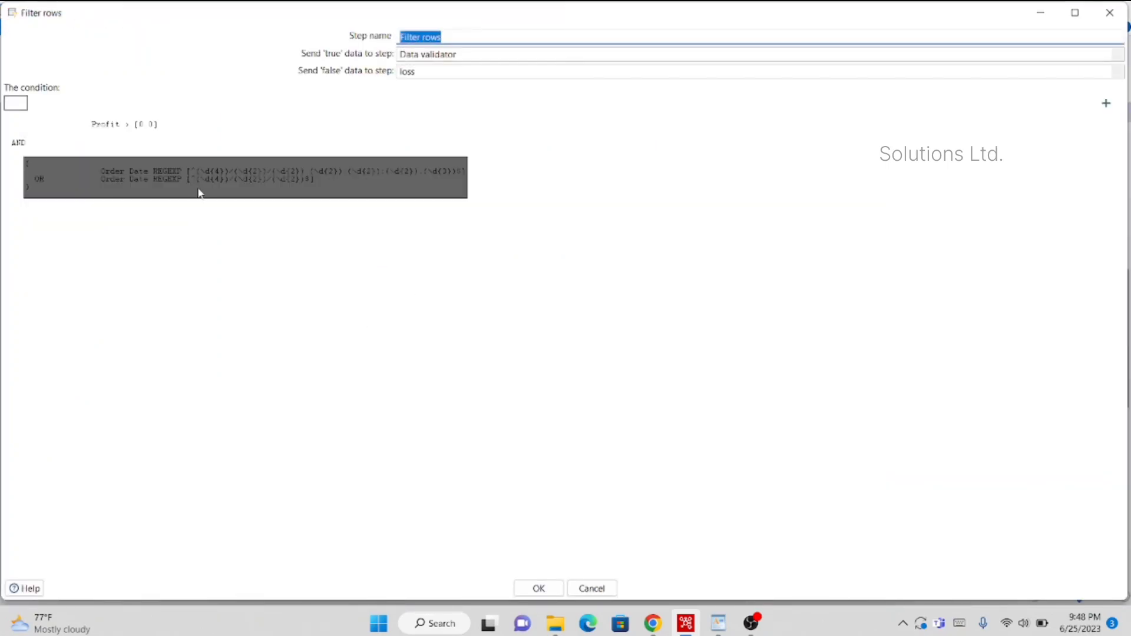
left_click(1110, 12)
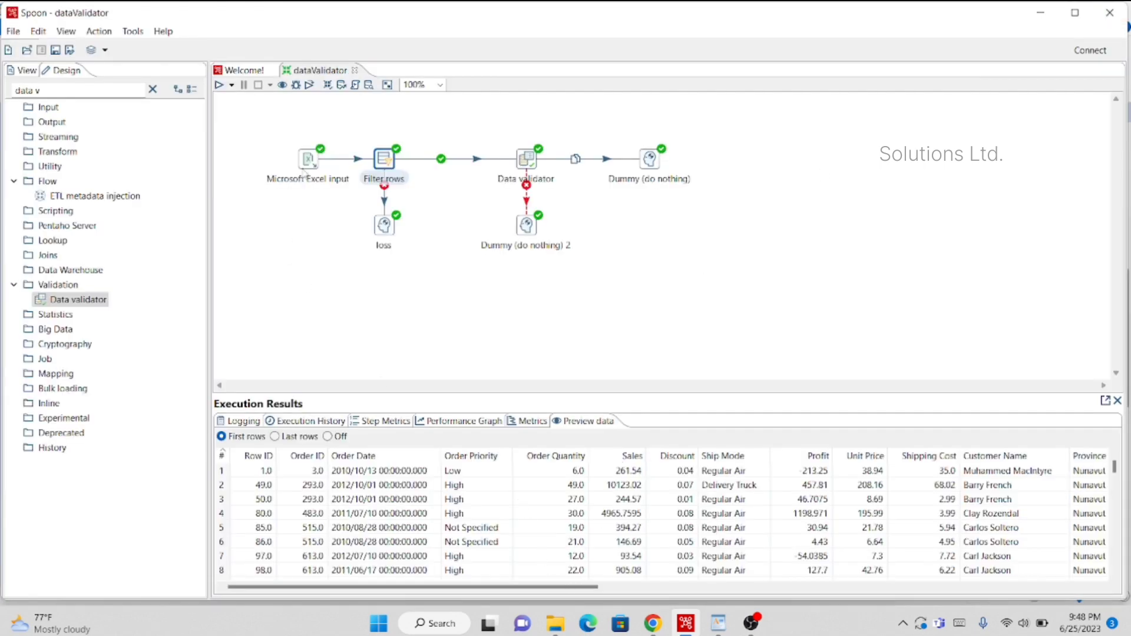
Sort the Microsoft Excel input preview by Profit in ascending and descending order to compare the loss and profit rows
left_click(312, 161)
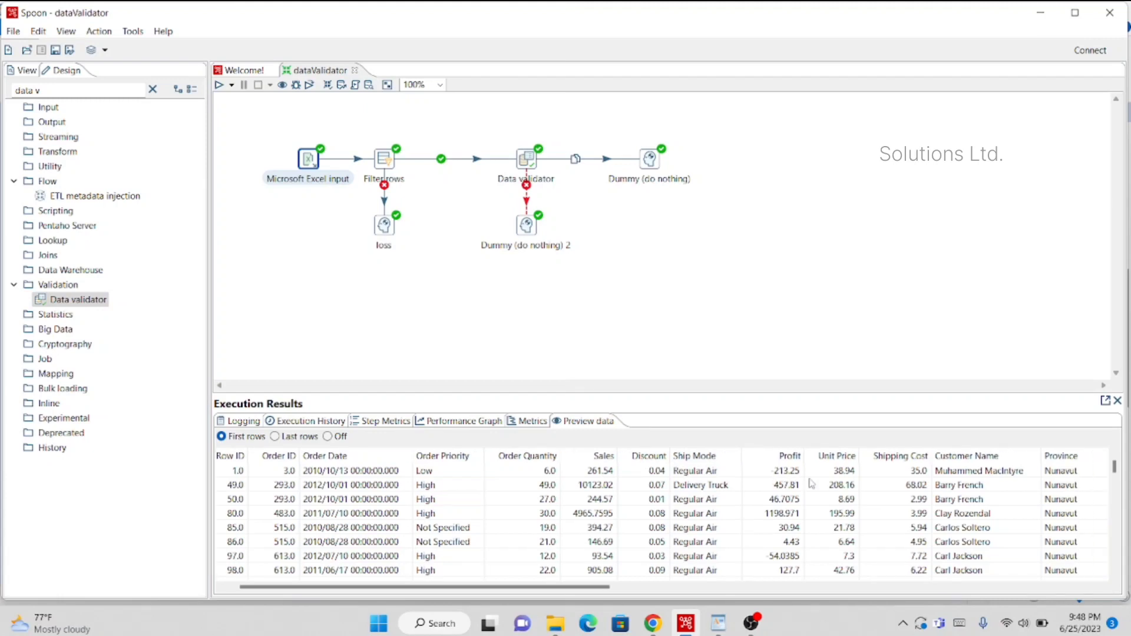
scroll(811, 484, "right", 5)
scroll(810, 483, "right", 5)
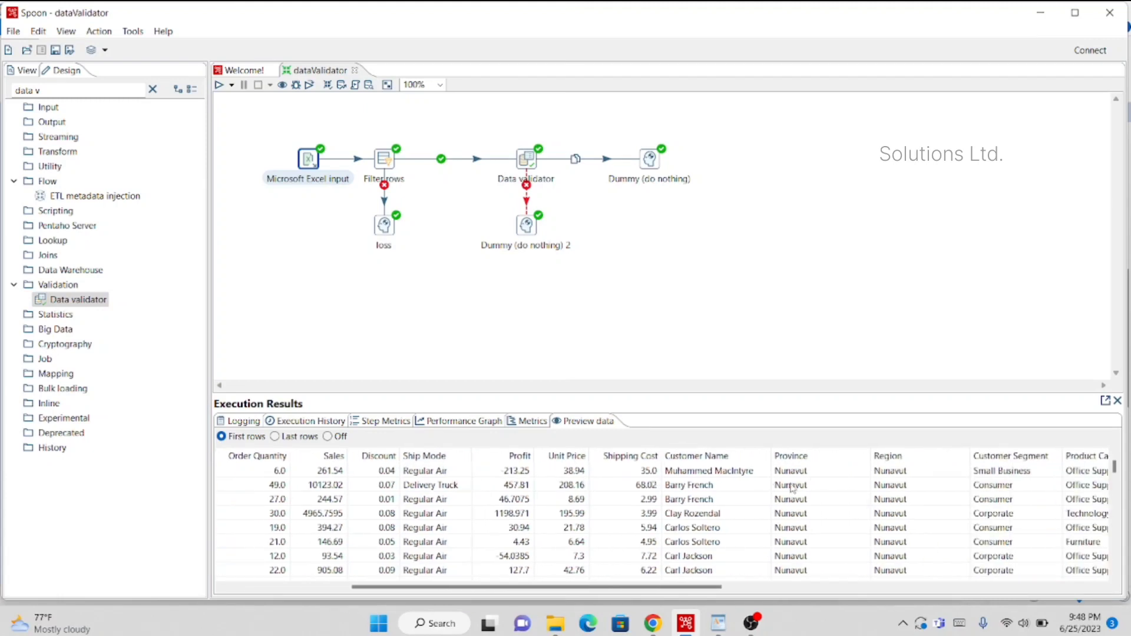
left_click(513, 458)
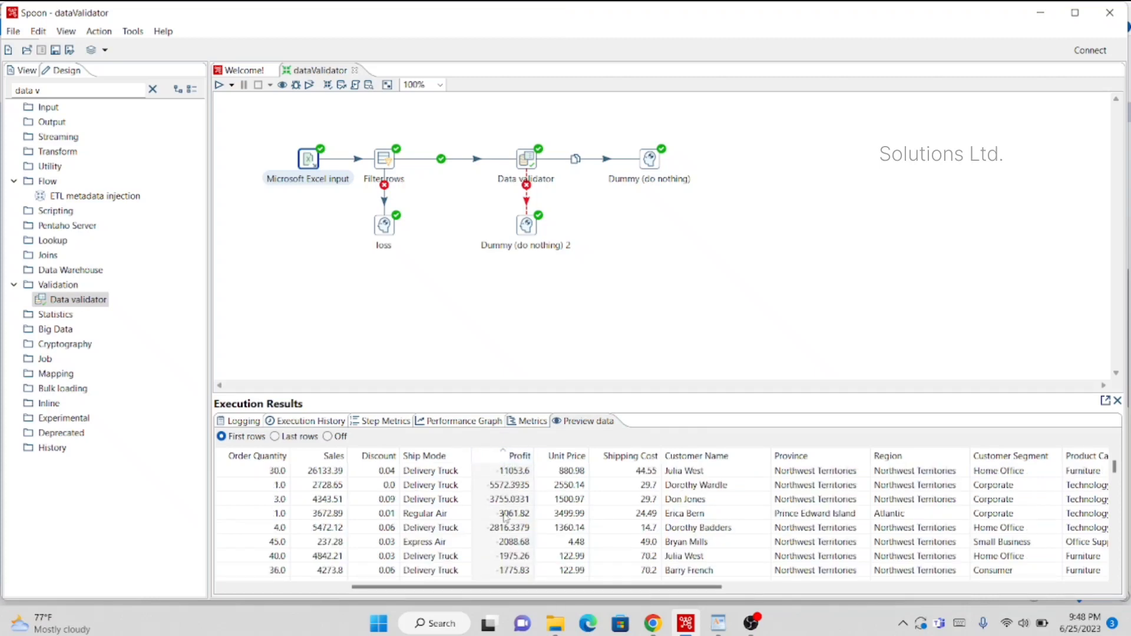
left_click(506, 457)
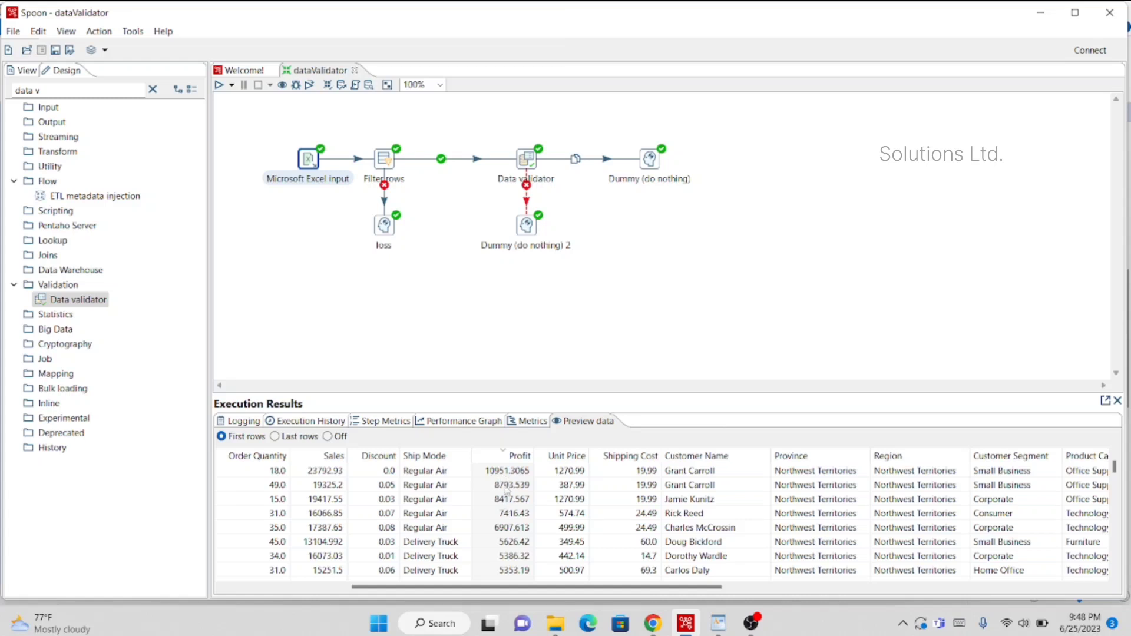
left_click(503, 458)
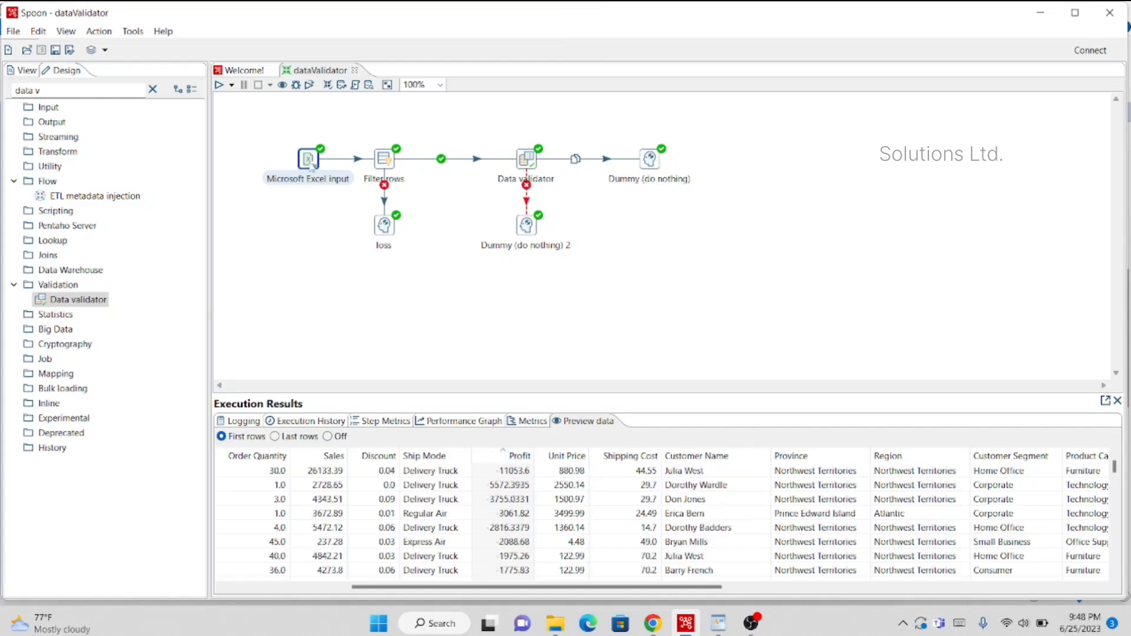
Reload the Microsoft Excel input preview in its original order and examine the Profit and Order Date values further down
left_click(311, 167)
scroll(840, 548, "right", 2)
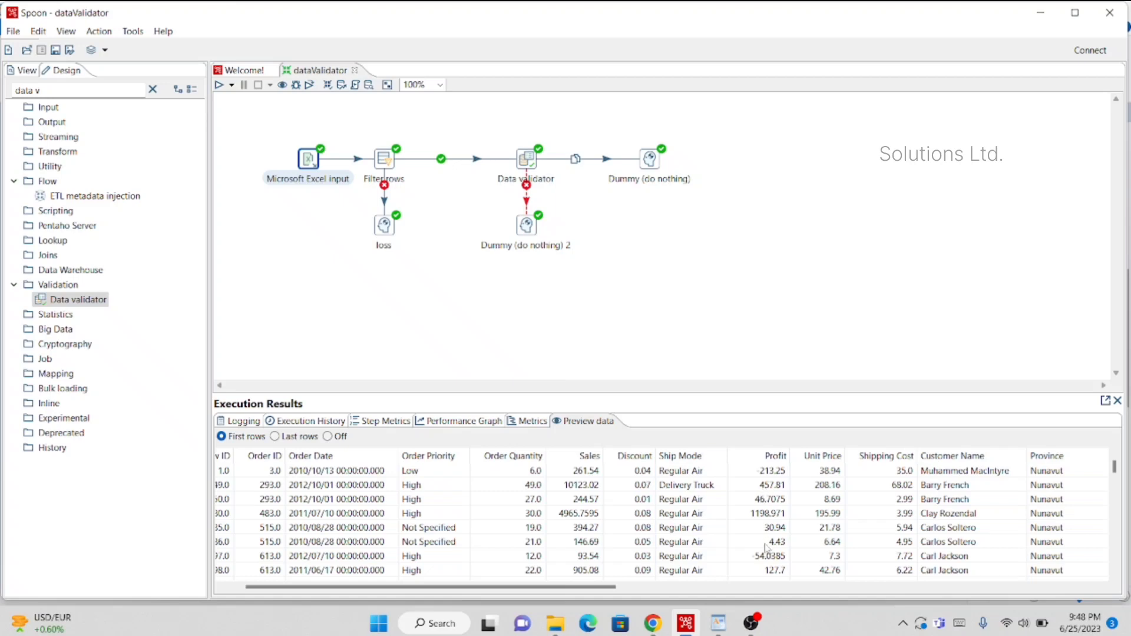
scroll(765, 546, "down", 5)
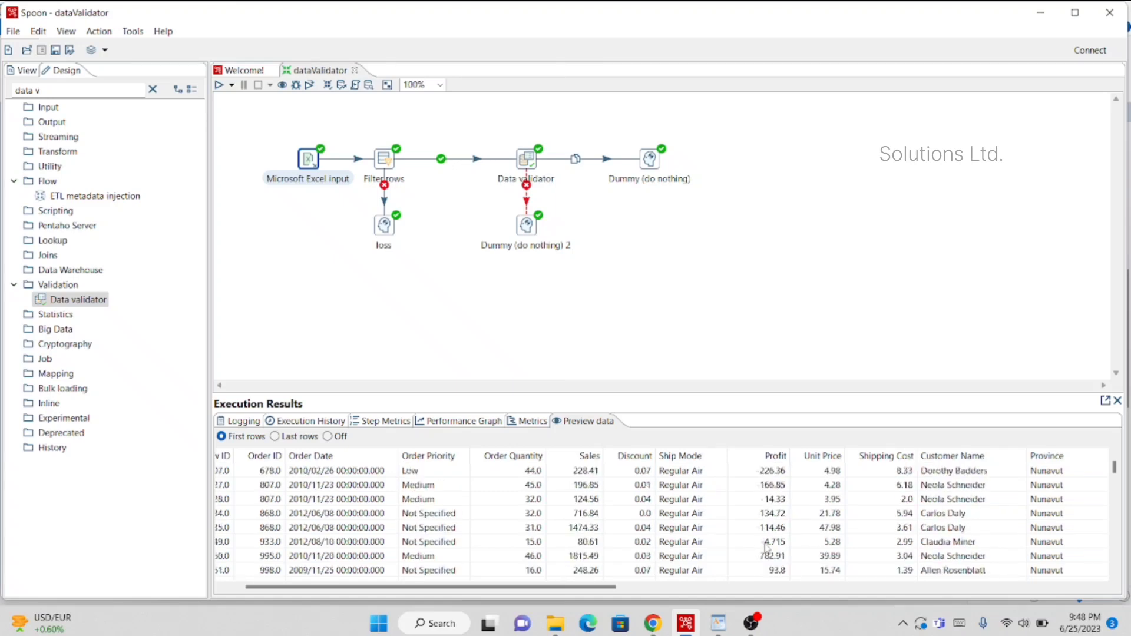
scroll(766, 547, "down", 1)
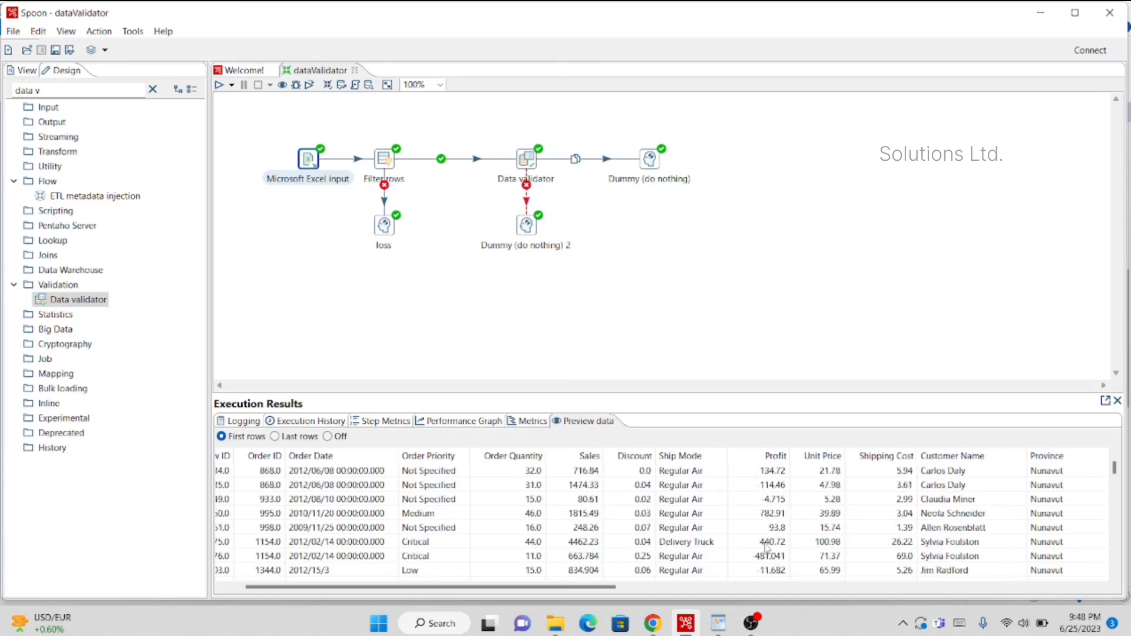
Check the preview data of Filter rows, then examine the Profit values of the rows sent to the loss step
left_click(391, 170)
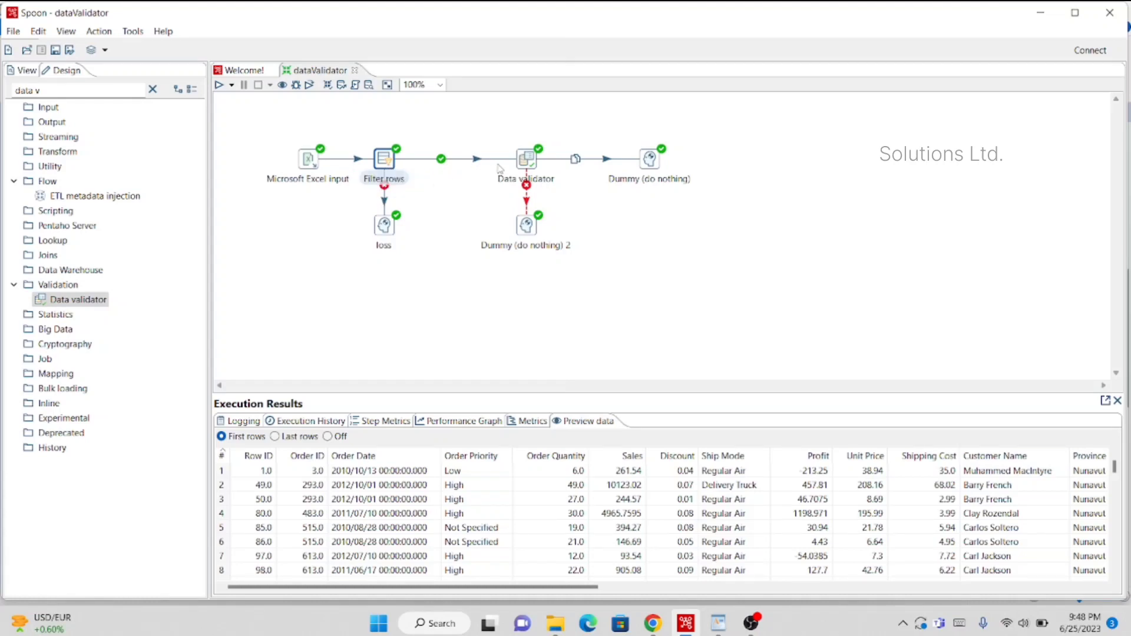
left_click(384, 227)
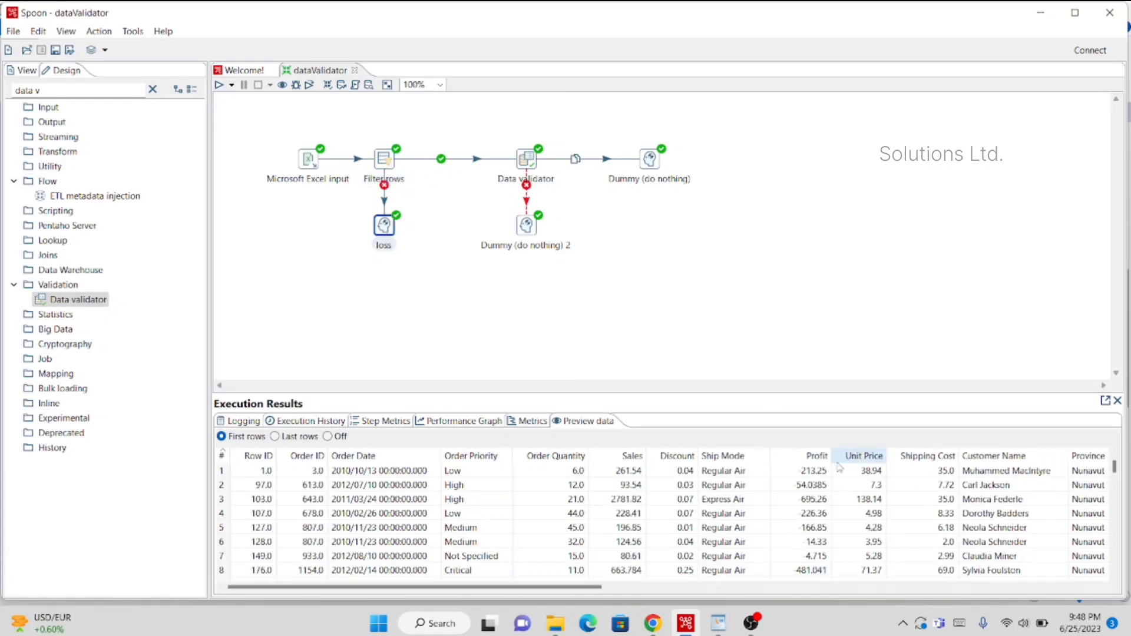
scroll(816, 550, "down", 3)
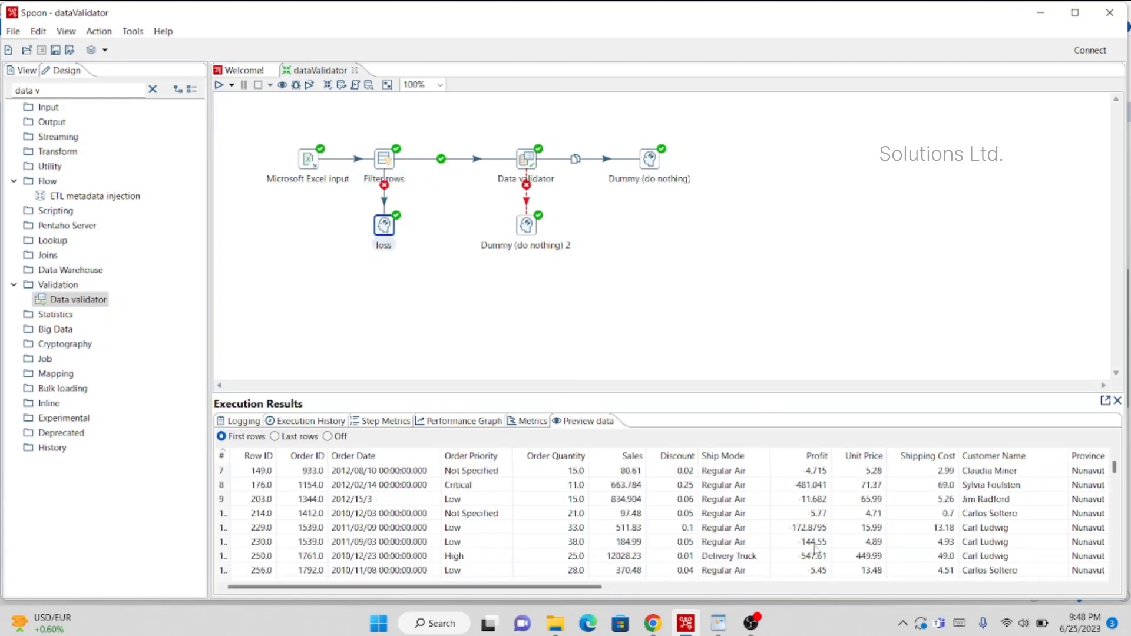
scroll(816, 550, "down", 2)
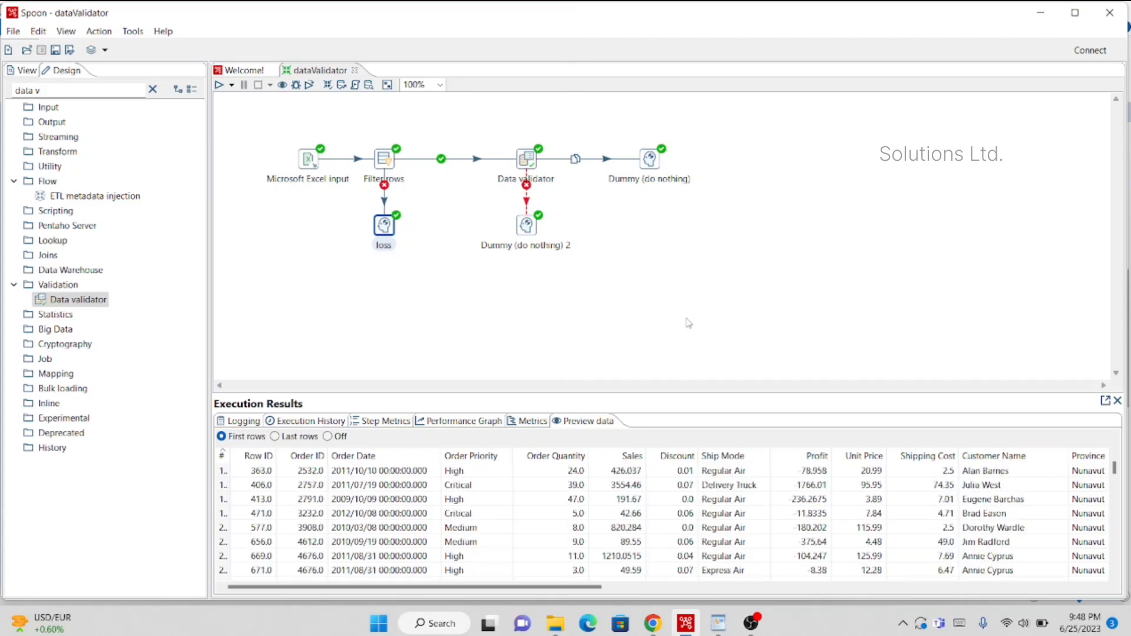
Examine the preview rows of the Data validator step, including the Order Priority and Profit values
left_click(536, 166)
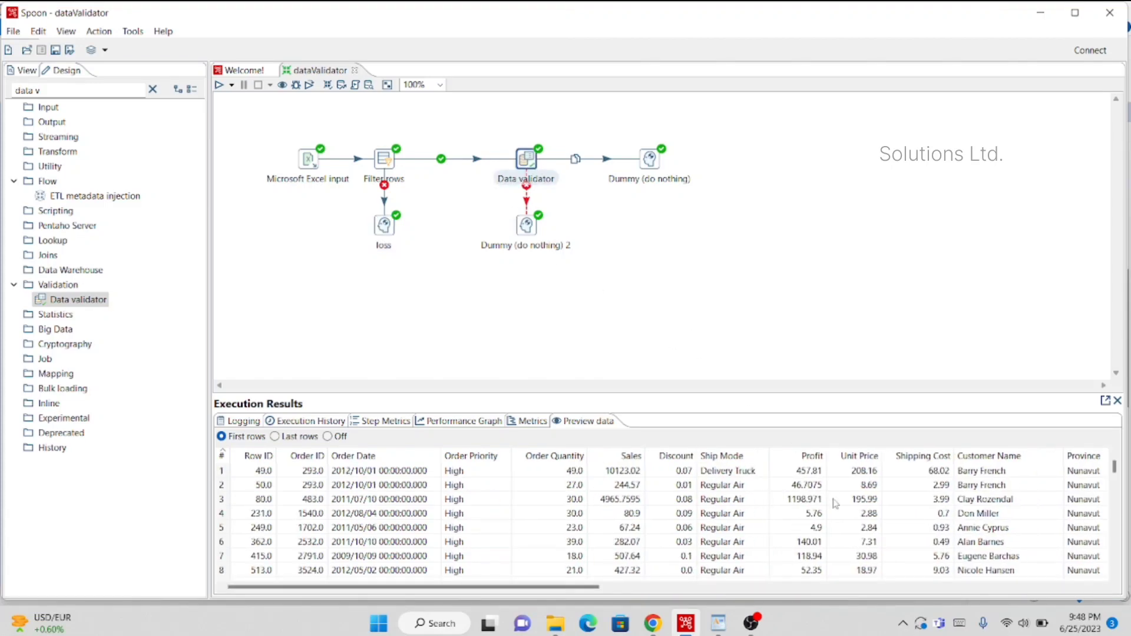
scroll(801, 492, "down", 4)
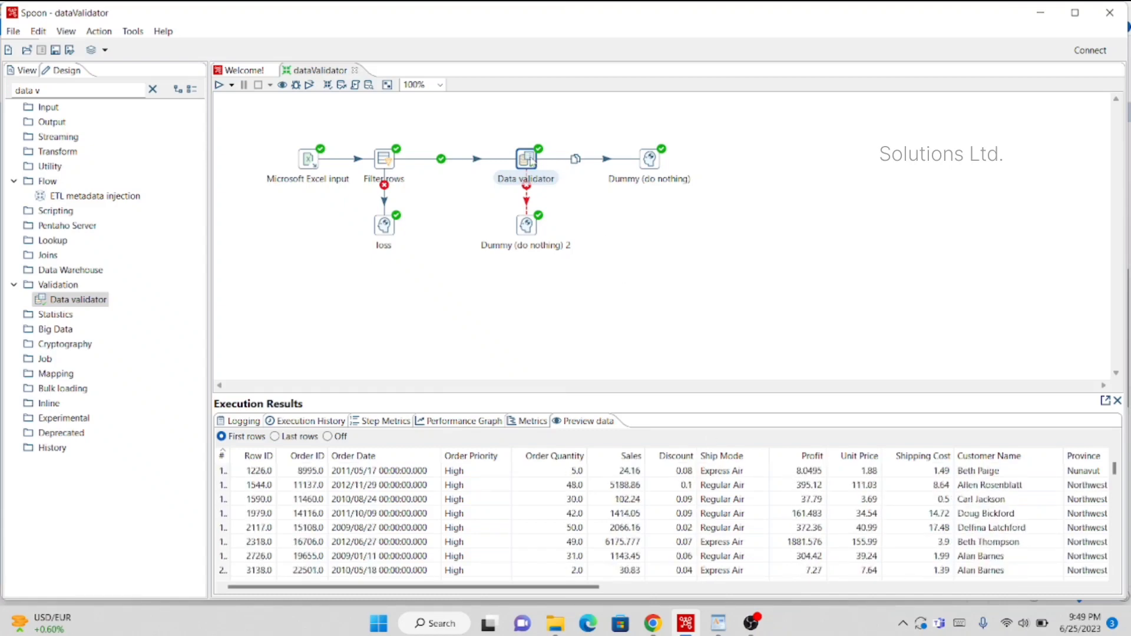
Preview the Dummy (do nothing) rows, then check the allowed values of validate_orderPriority and validate_productCategory in the Data validator settings
left_click(651, 165)
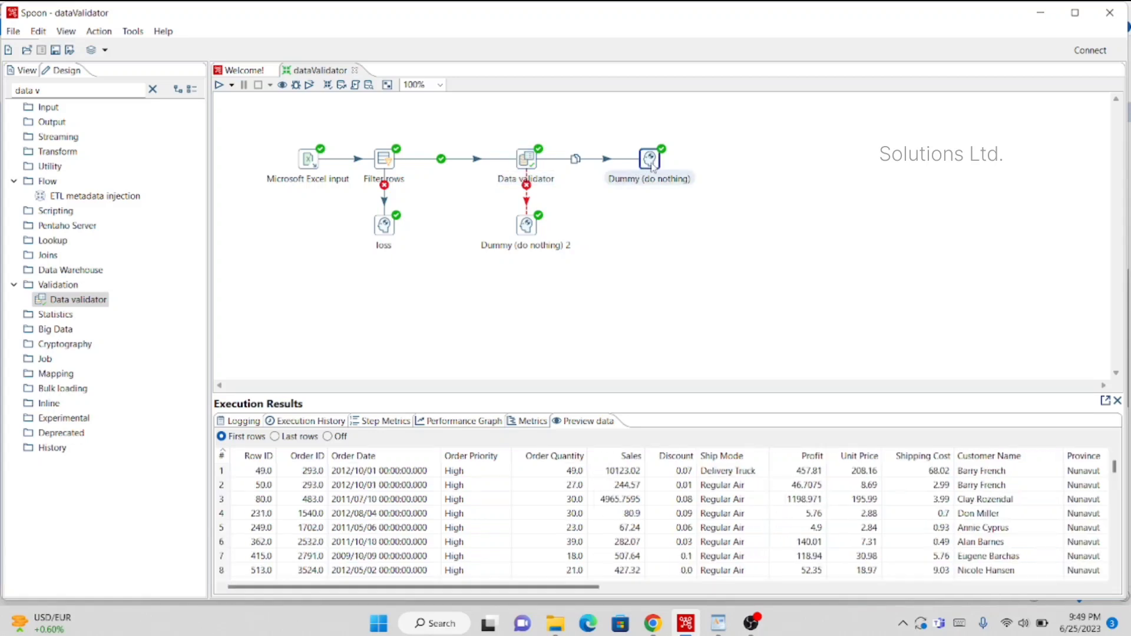
double_click(526, 173)
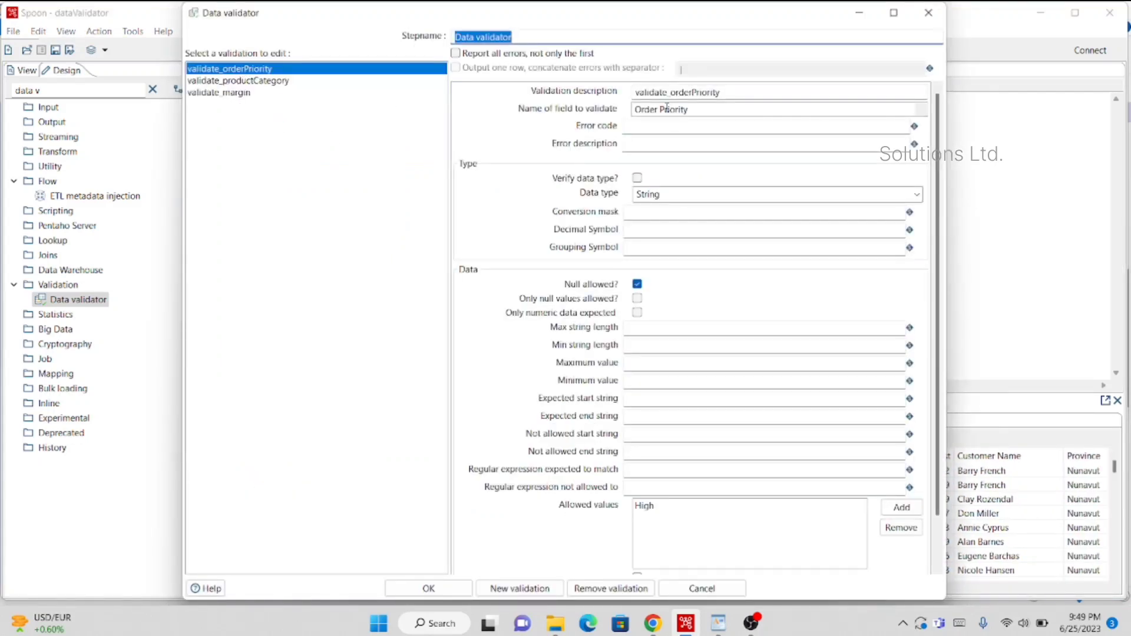
scroll(676, 483, "down", 1)
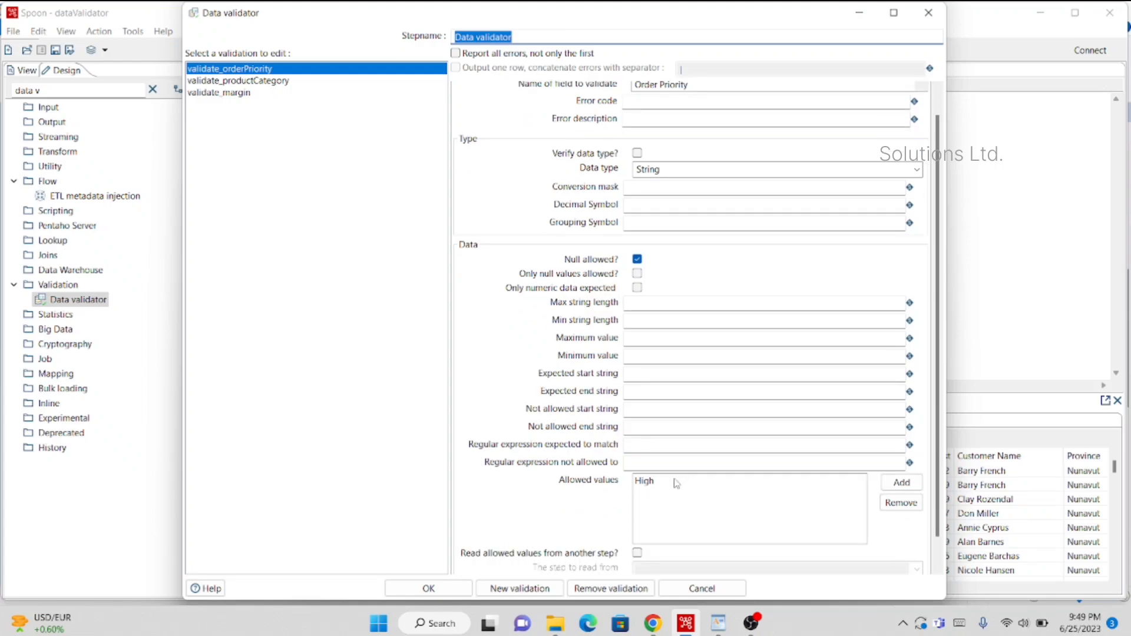
left_click(221, 80)
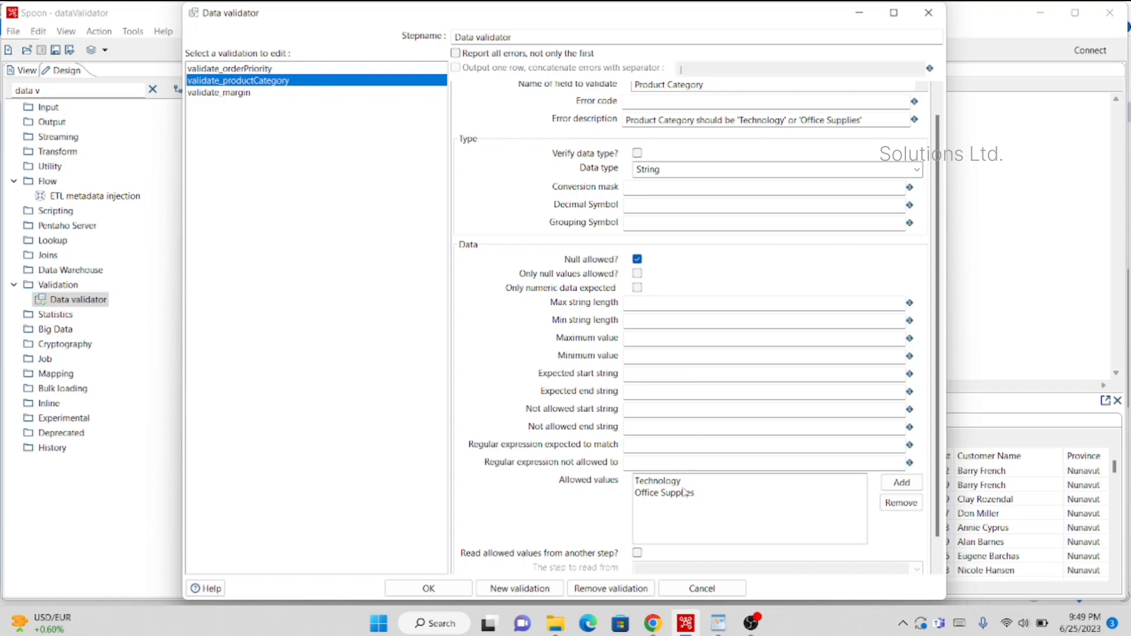
left_click(928, 12)
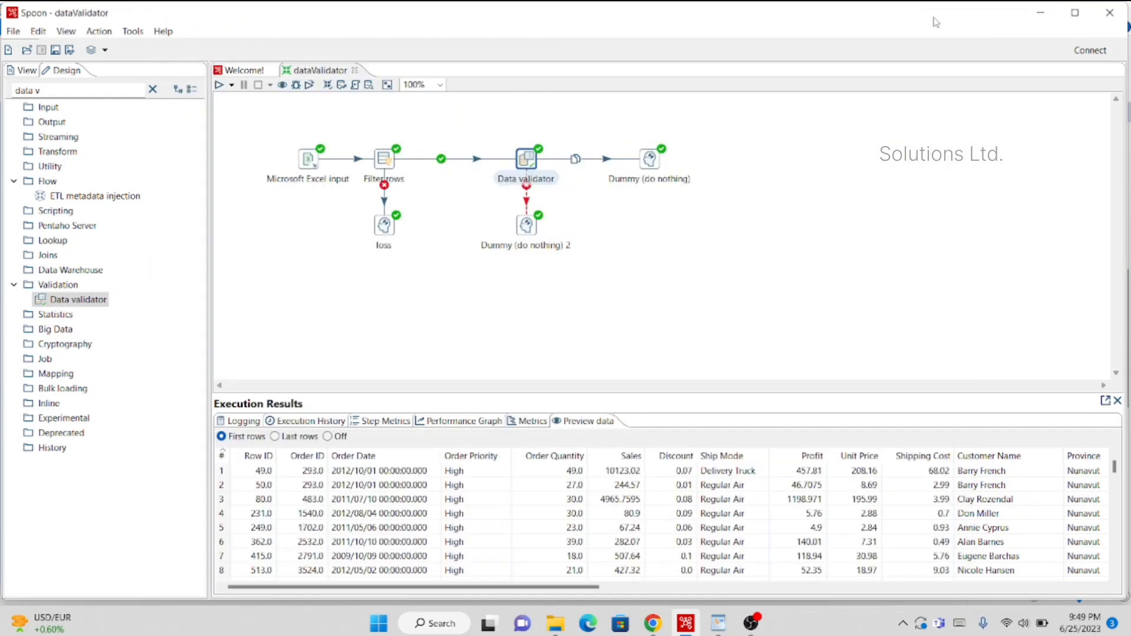
Examine the Product Category column in the Data validator preview rows and return to the first columns
scroll(910, 527, "right", 6)
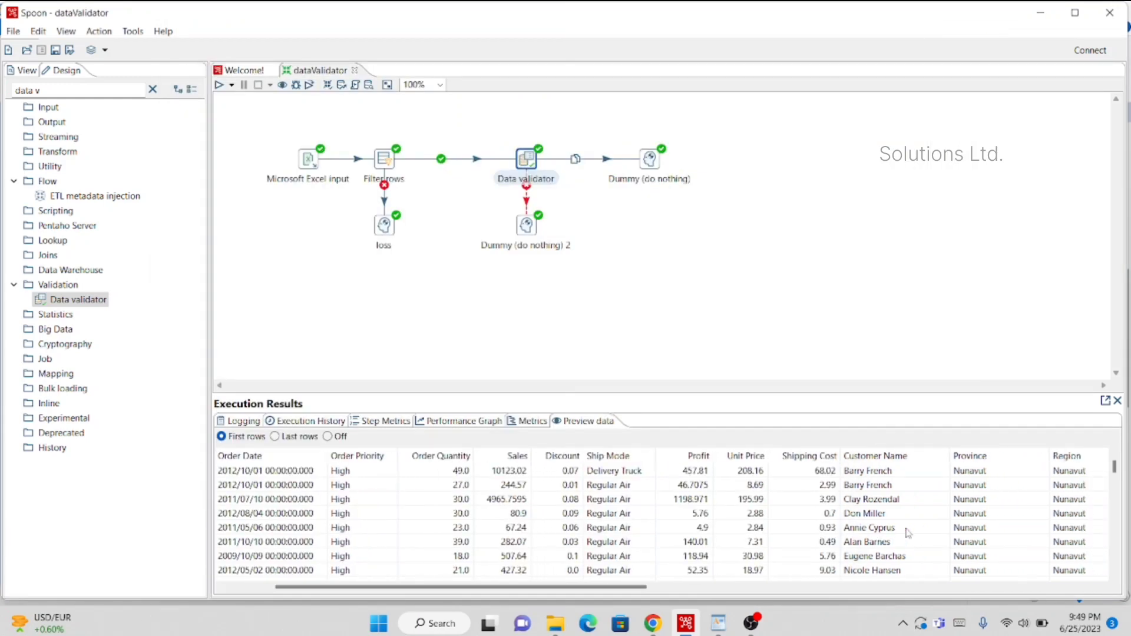
scroll(907, 533, "right", 5)
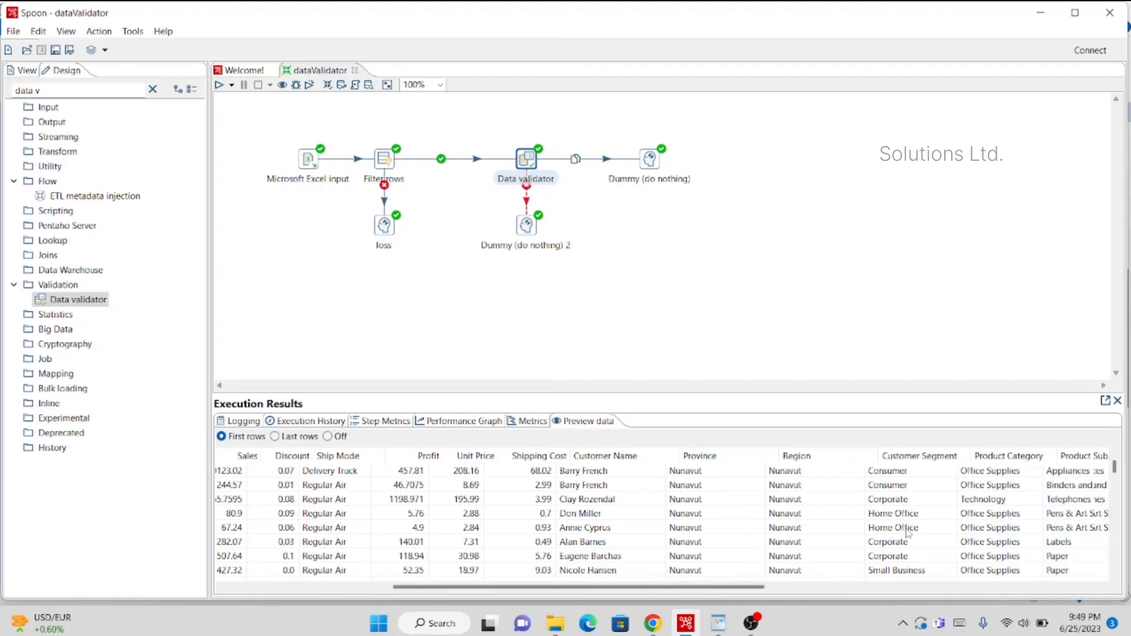
scroll(908, 534, "right", 3)
scroll(908, 533, "left", 12)
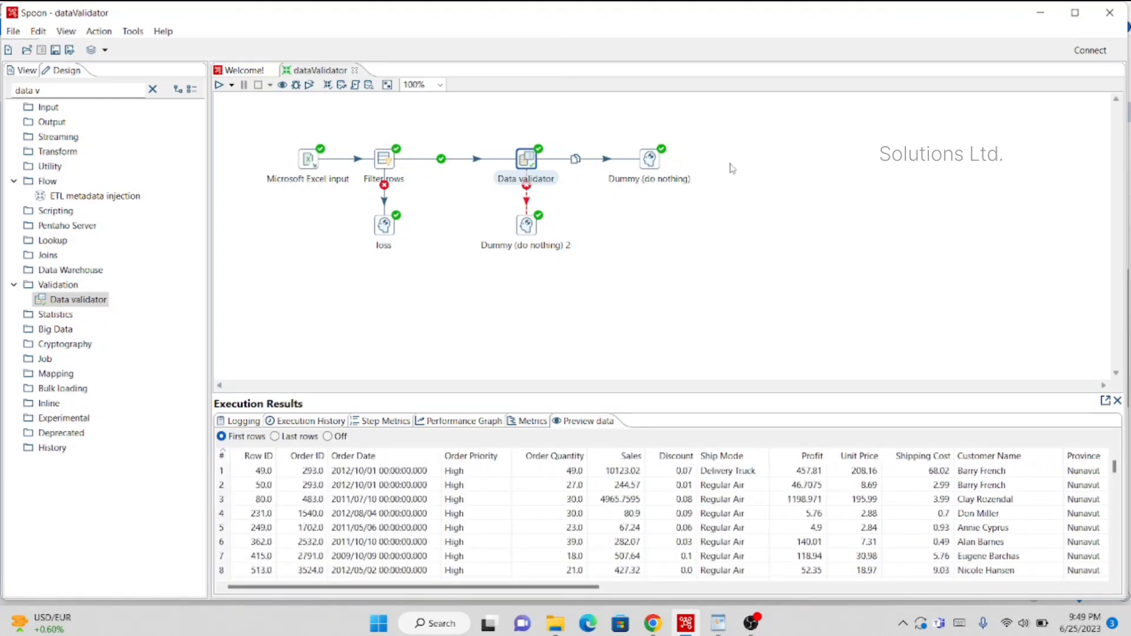
Preview the Dummy (do nothing) rows and examine their Order Priority and Product Category values in an enlarged results area
left_click(656, 158)
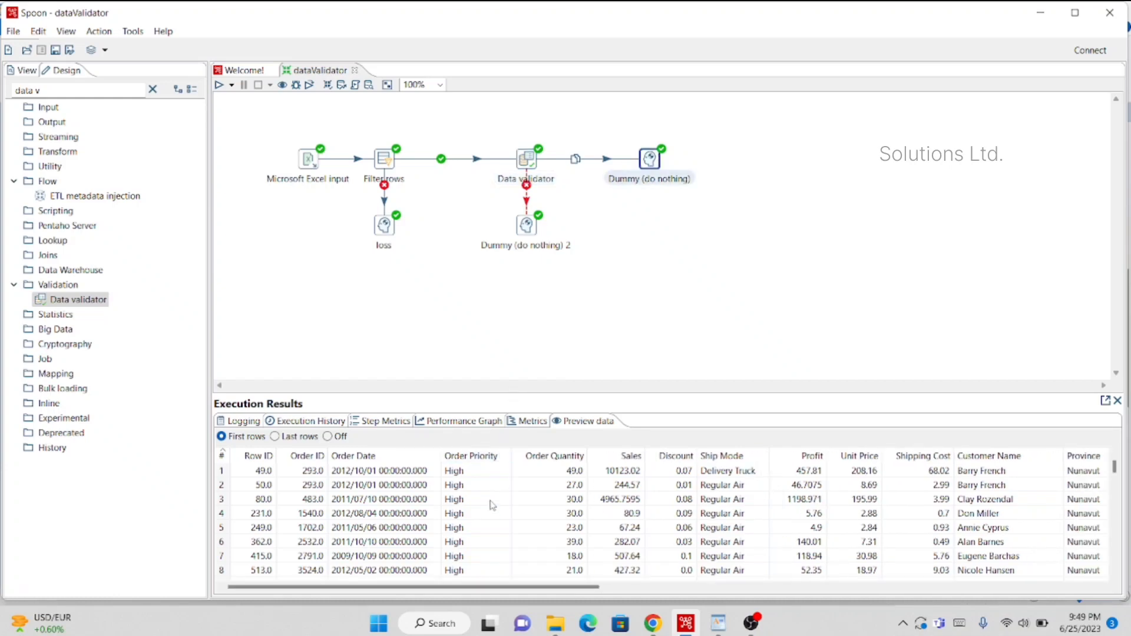
scroll(483, 538, "down", 5)
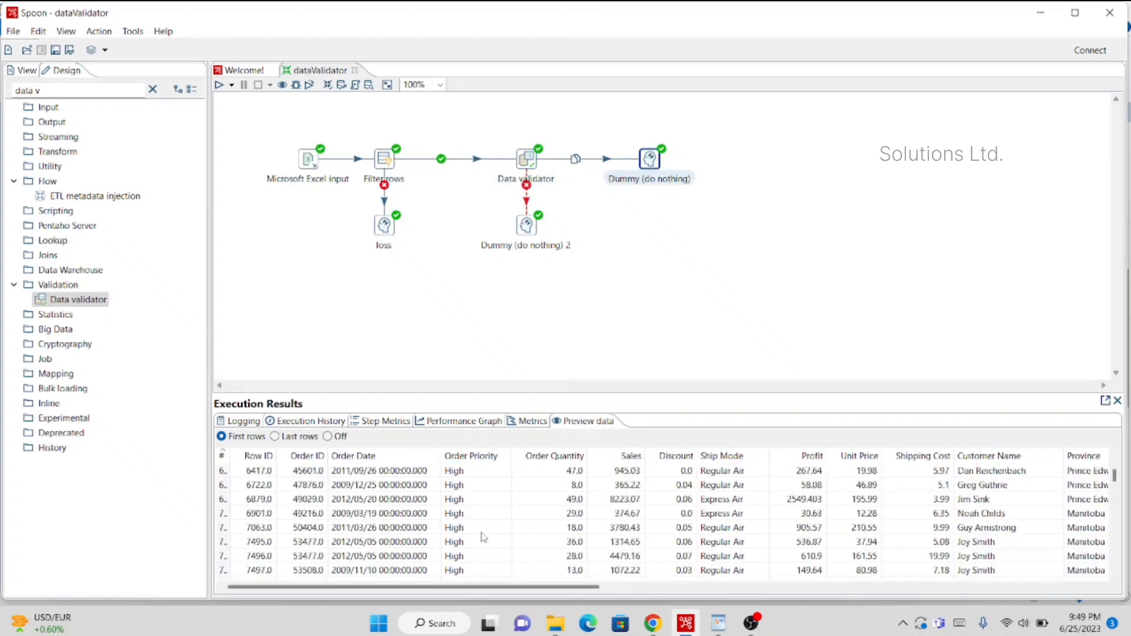
scroll(483, 538, "right", 2)
scroll(482, 537, "right", 15)
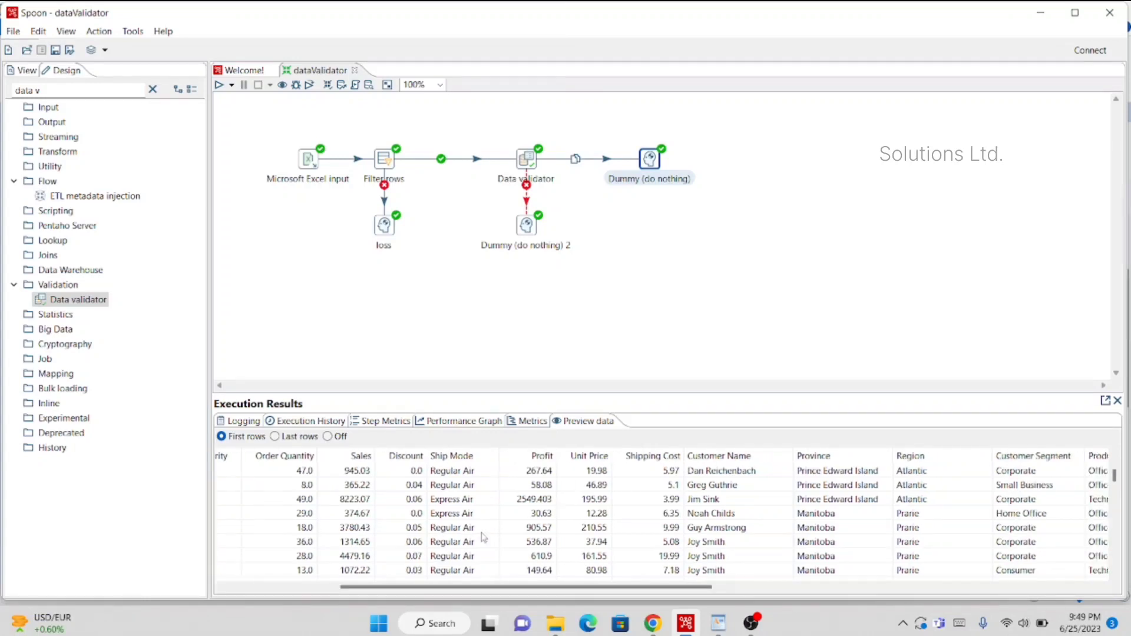
scroll(482, 538, "right", 3)
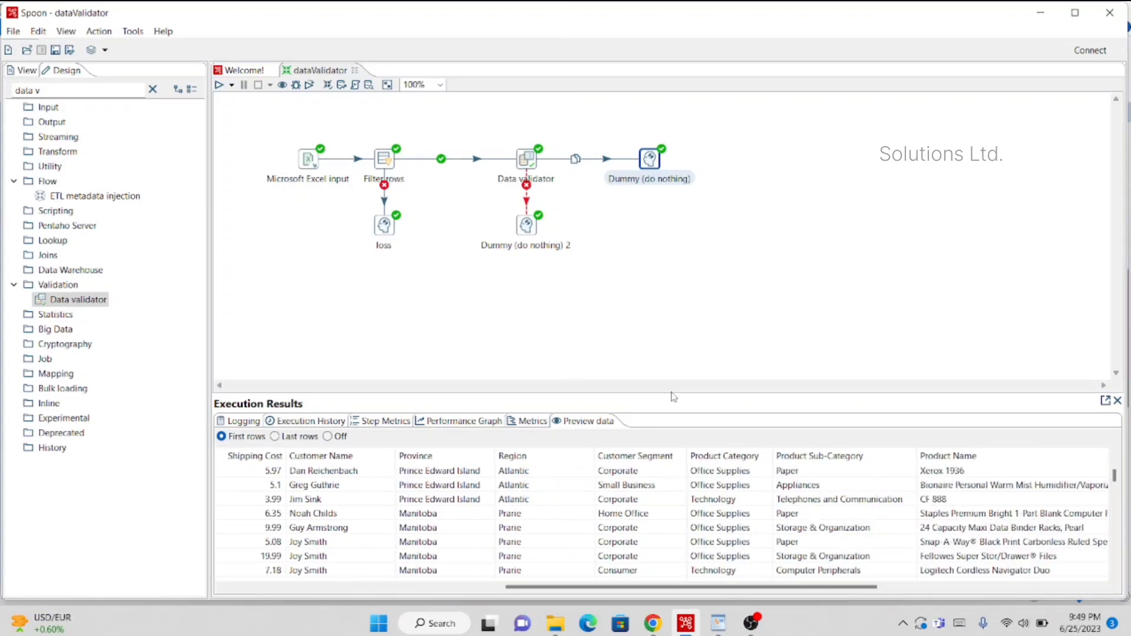
left_click_drag(671, 395, 684, 312)
scroll(715, 436, "down", 8)
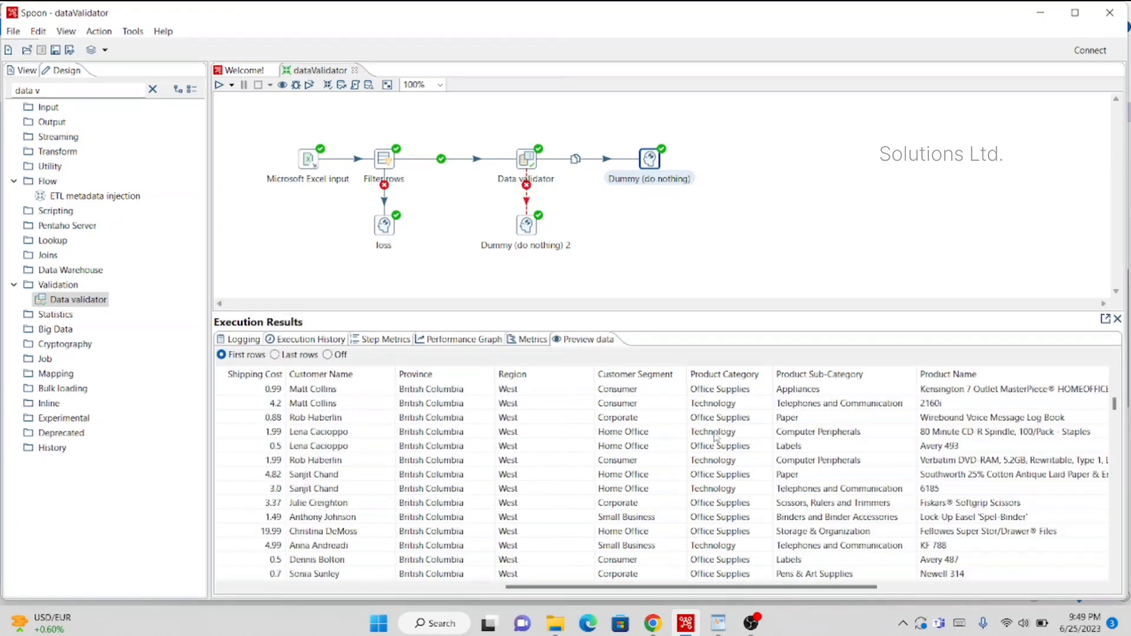
scroll(715, 436, "down", 10)
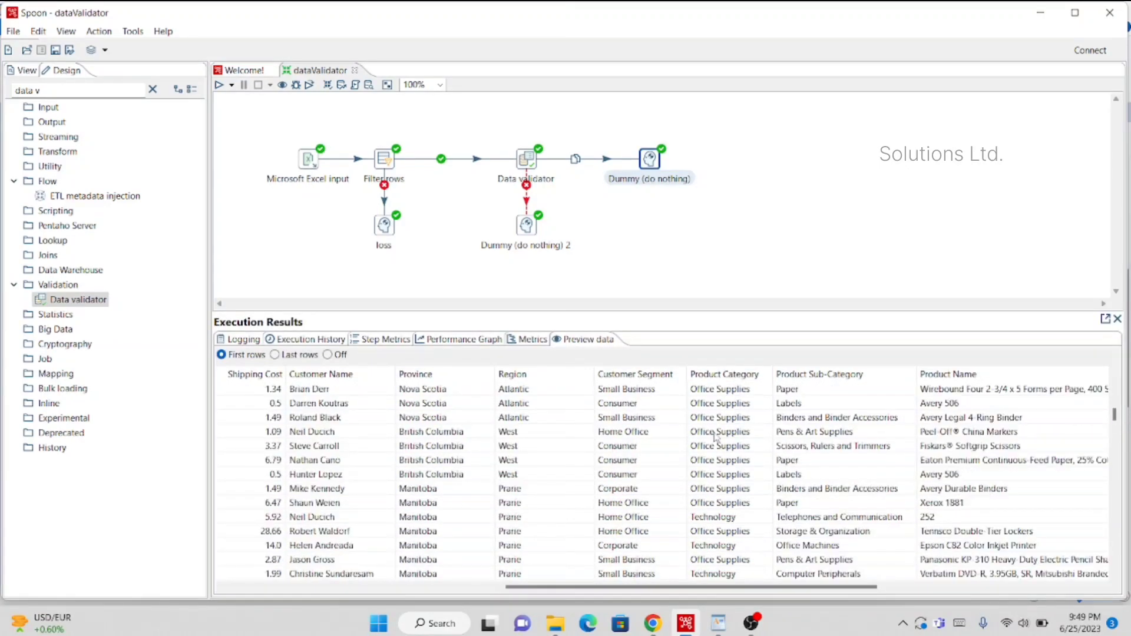
Preview the rejected rows in Dummy (do nothing) 2 and examine their Order Priority values
left_click(527, 225)
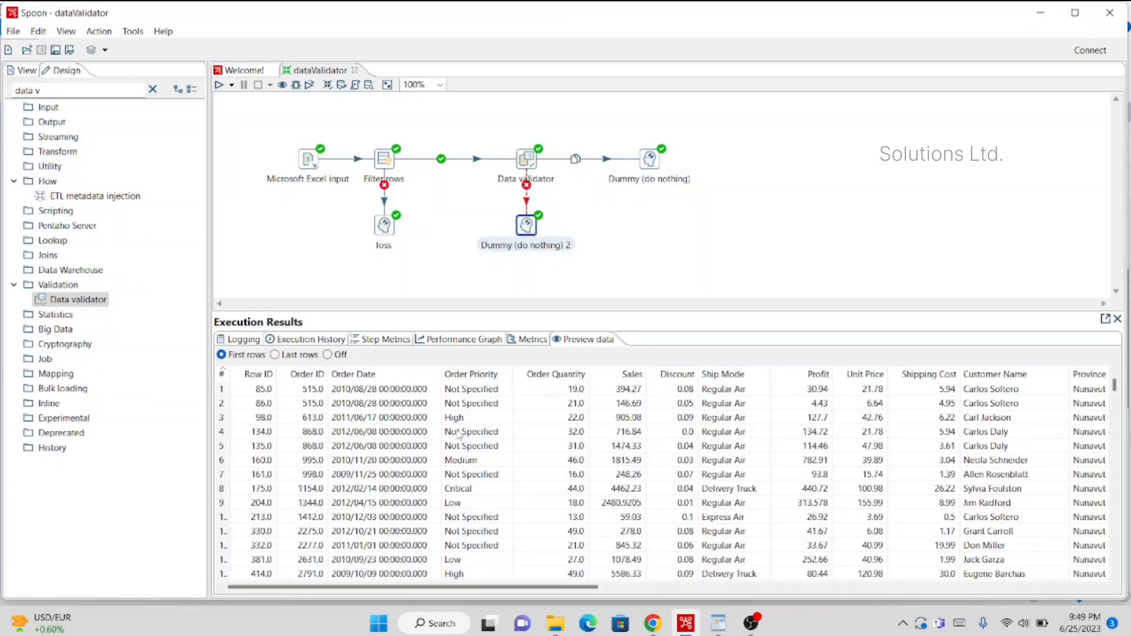
scroll(463, 514, "down", 7)
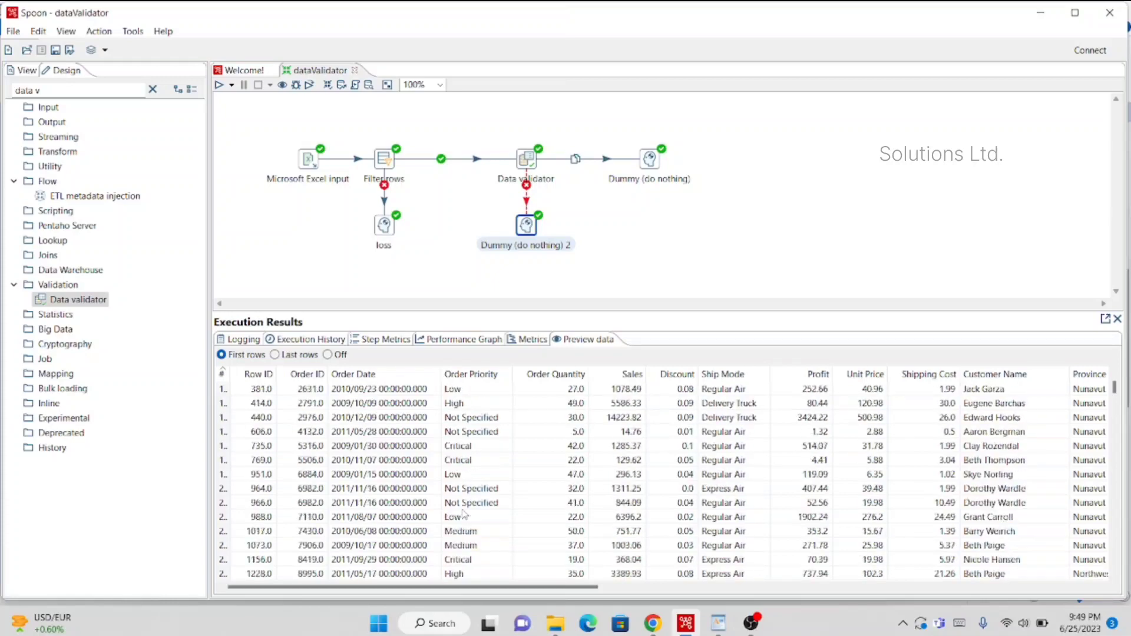
scroll(464, 514, "down", 3)
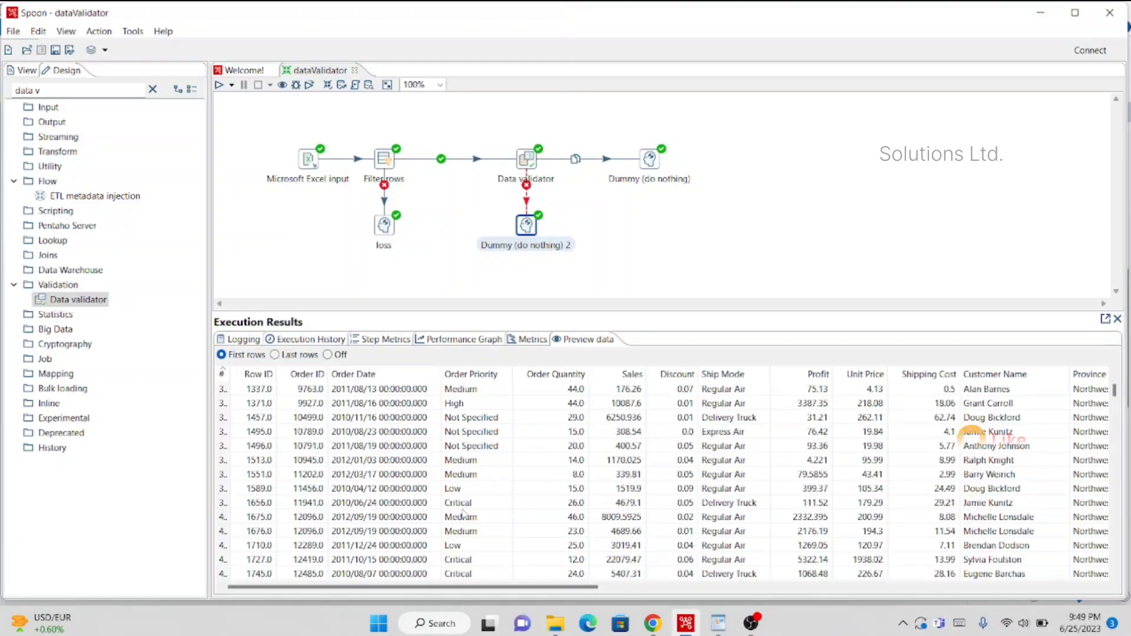
scroll(464, 514, "down", 3)
Examine the Product Category values of the Dummy (do nothing) 2 rows, then return to the Dummy (do nothing) preview
scroll(769, 501, "right", 3)
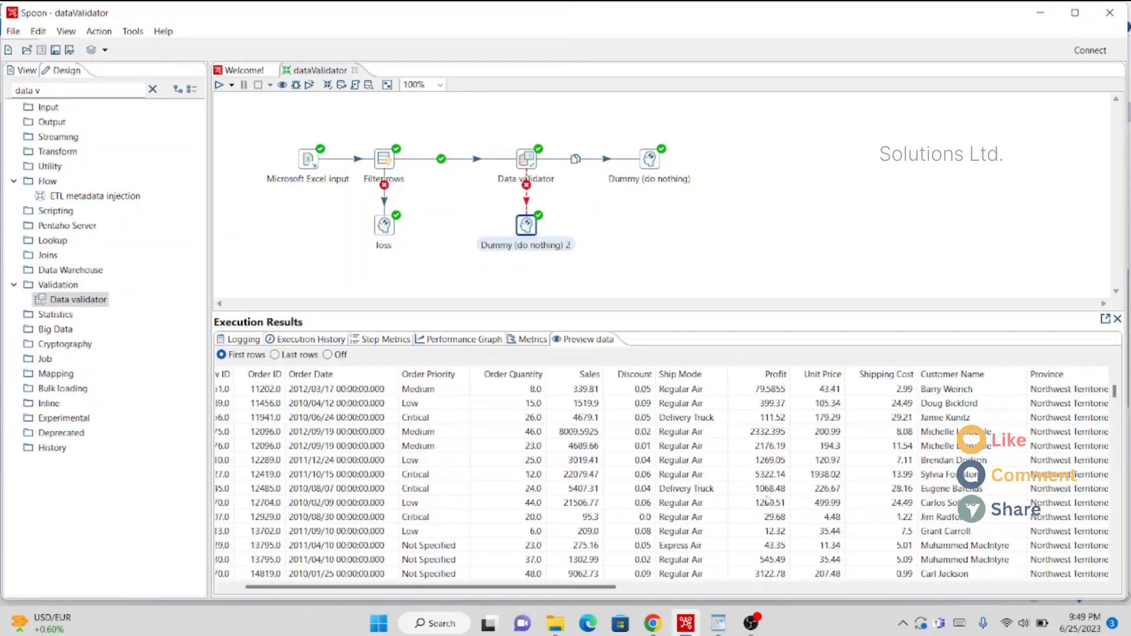
scroll(769, 501, "right", 2)
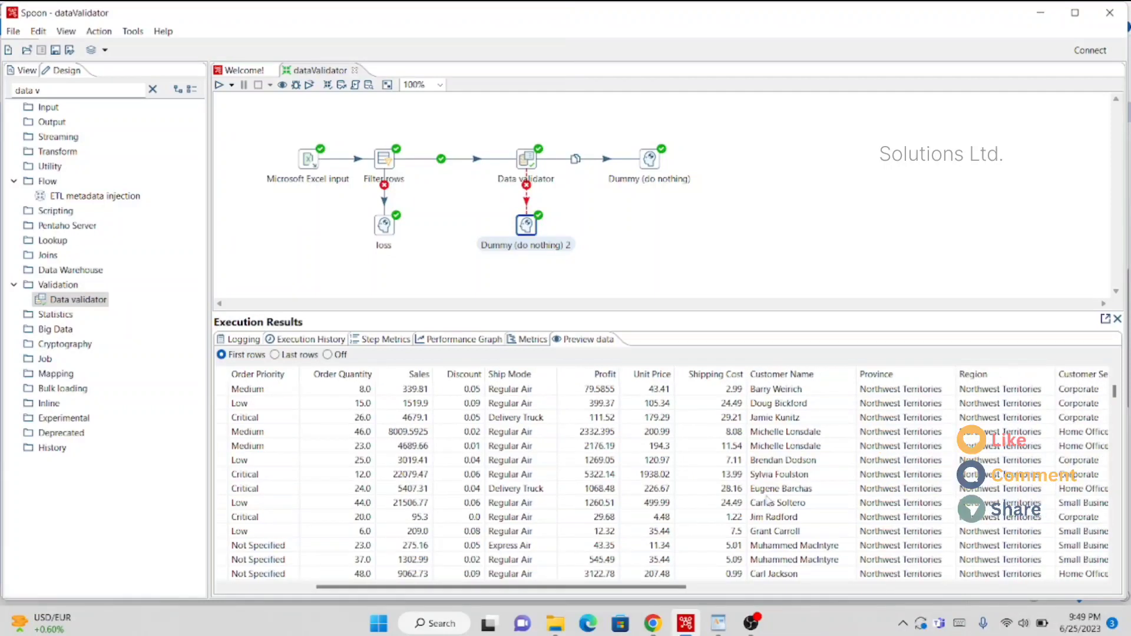
scroll(897, 460, "right", 10)
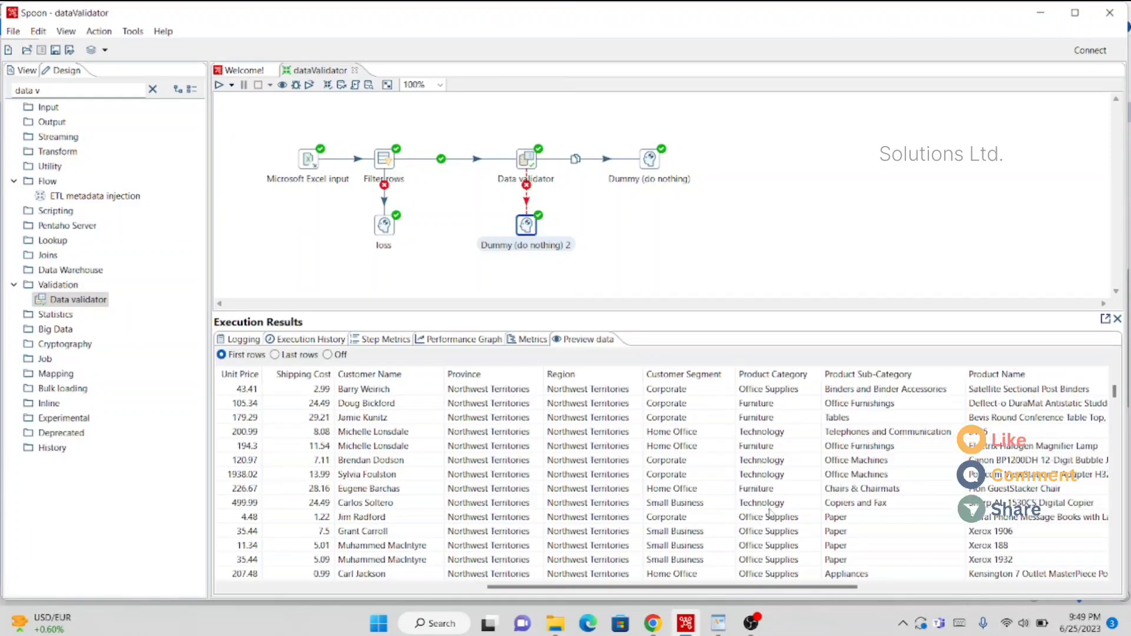
scroll(770, 513, "down", 5)
scroll(771, 513, "down", 10)
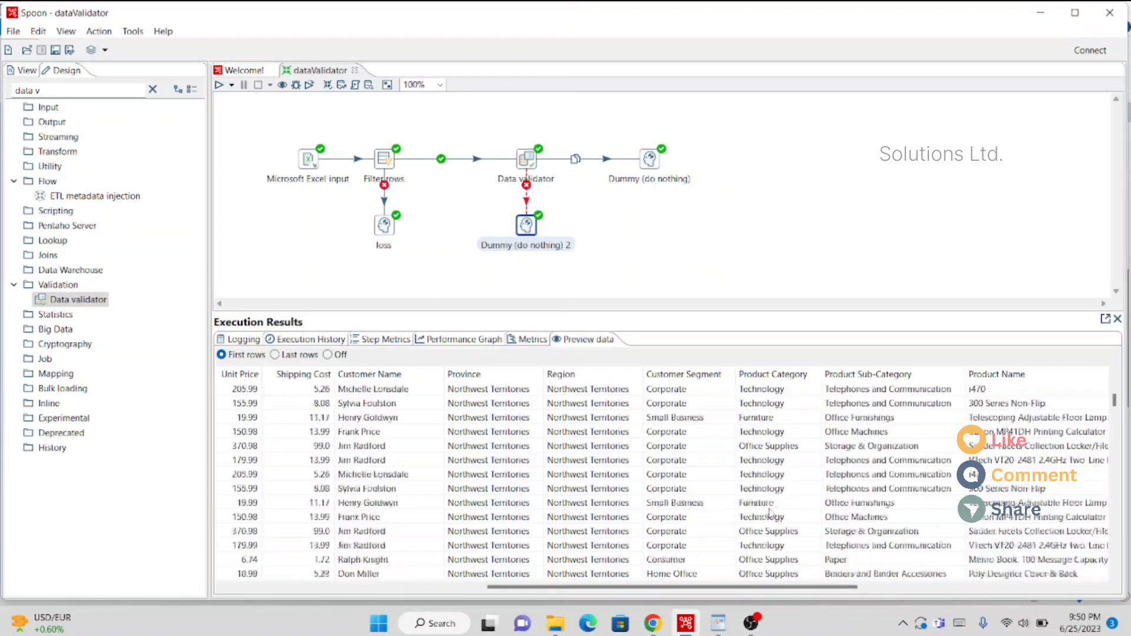
left_click(527, 162)
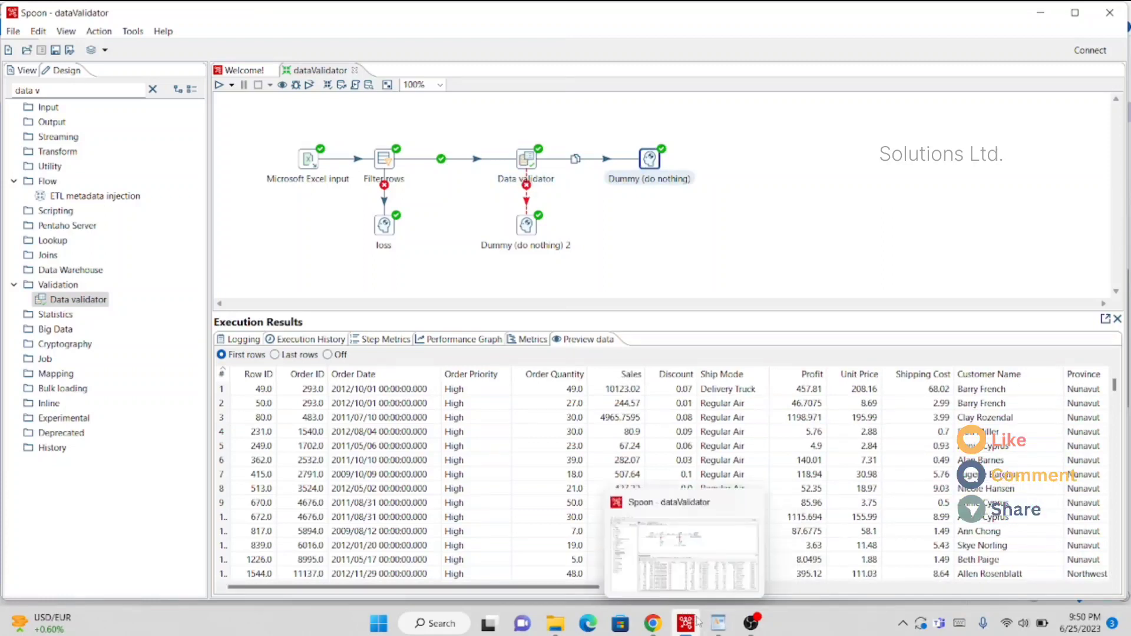
Switch to the WordPad notes and read from the transformation summary down to the closing THANK YOU line
left_click(716, 621)
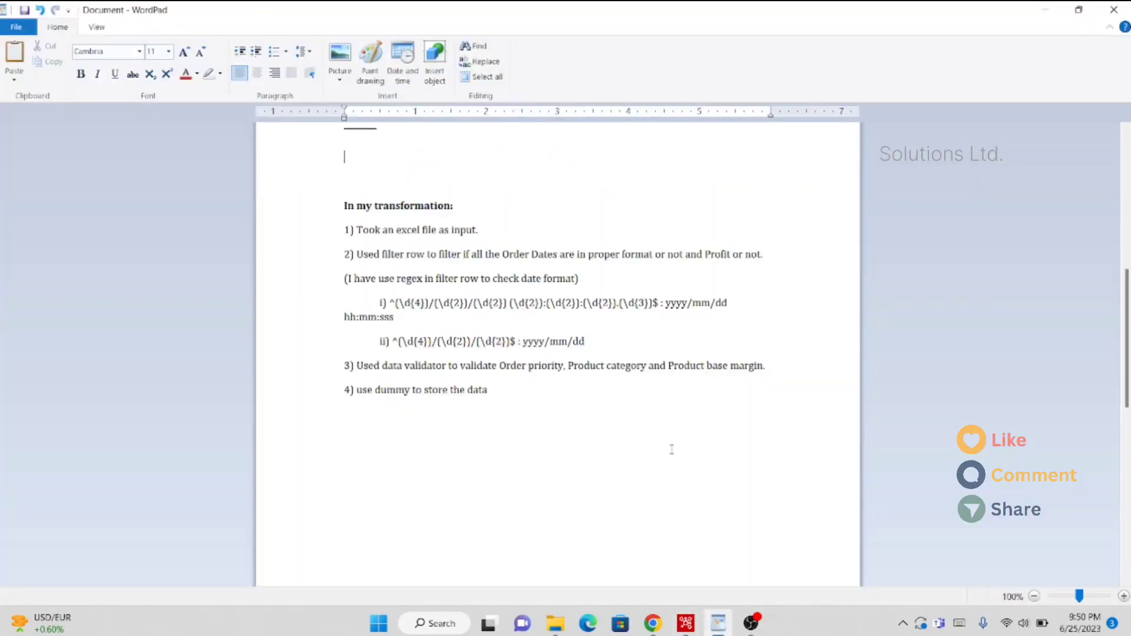
scroll(672, 449, "down", 6)
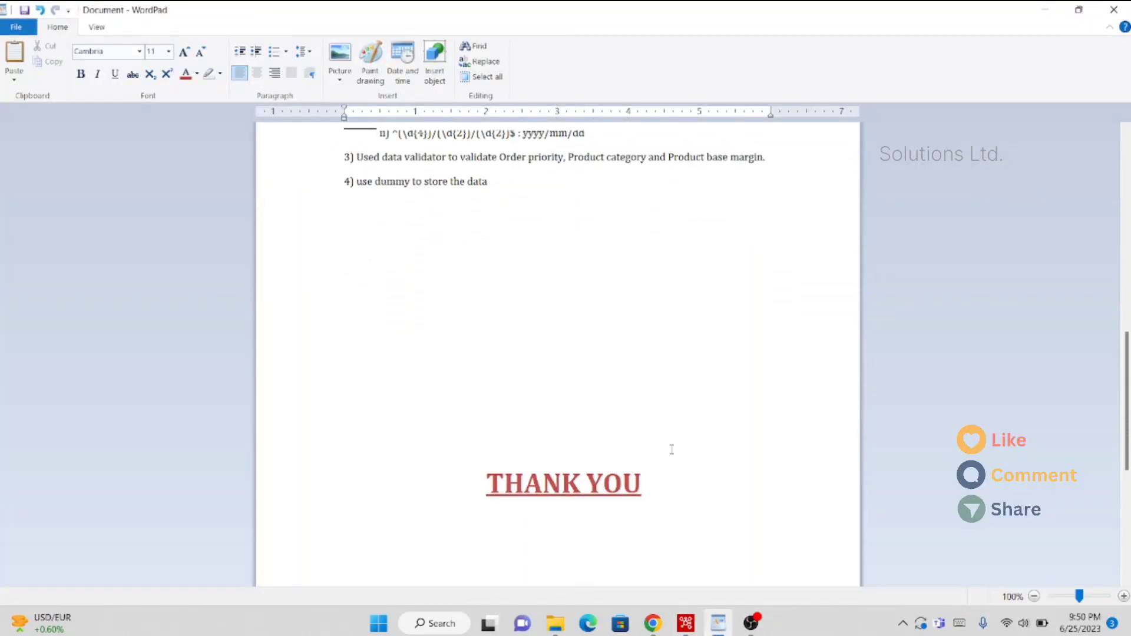
scroll(672, 449, "down", 2)
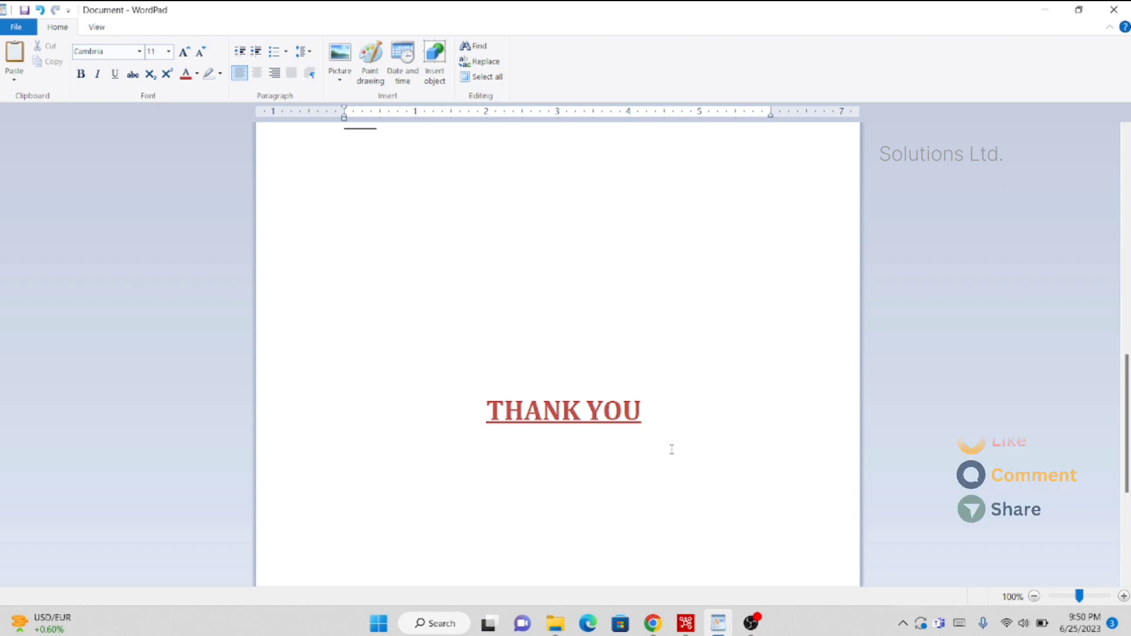
scroll(672, 450, "down", 2)
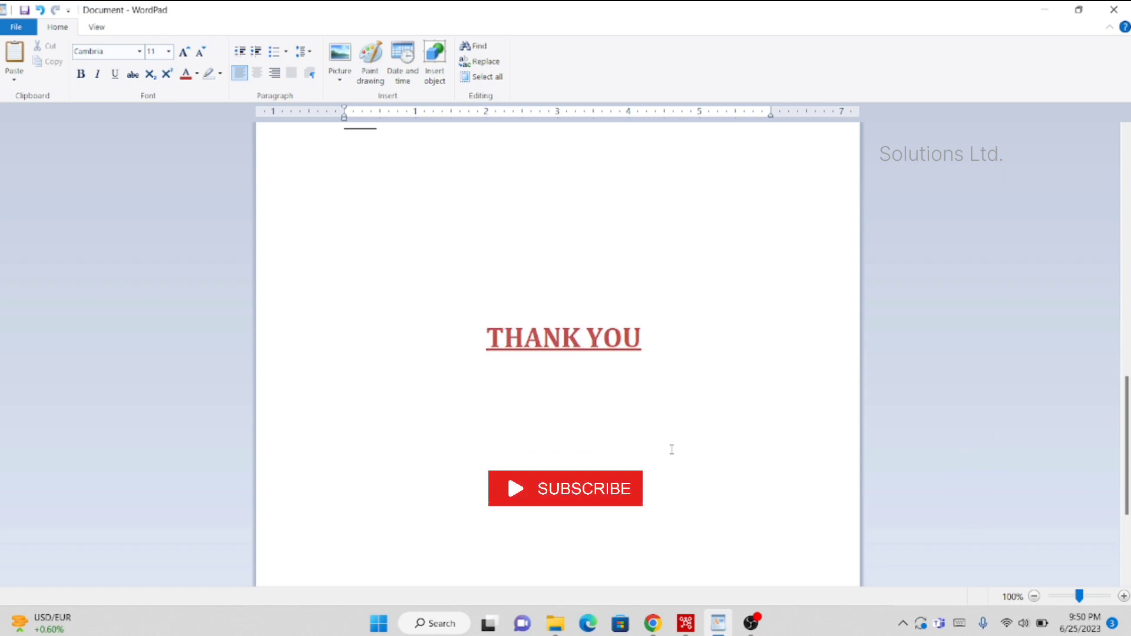